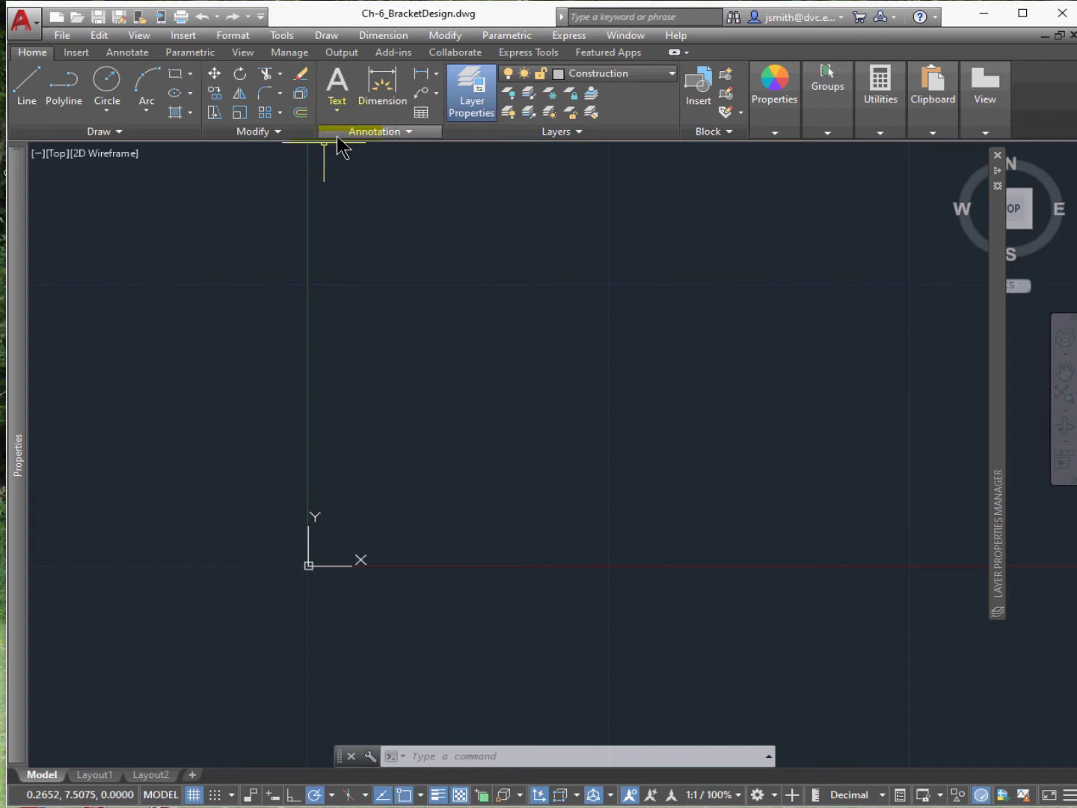
- Draw a horizontal construction line through the origin at 0,0
{"action": "left_click", "coordinate": [118, 134]}
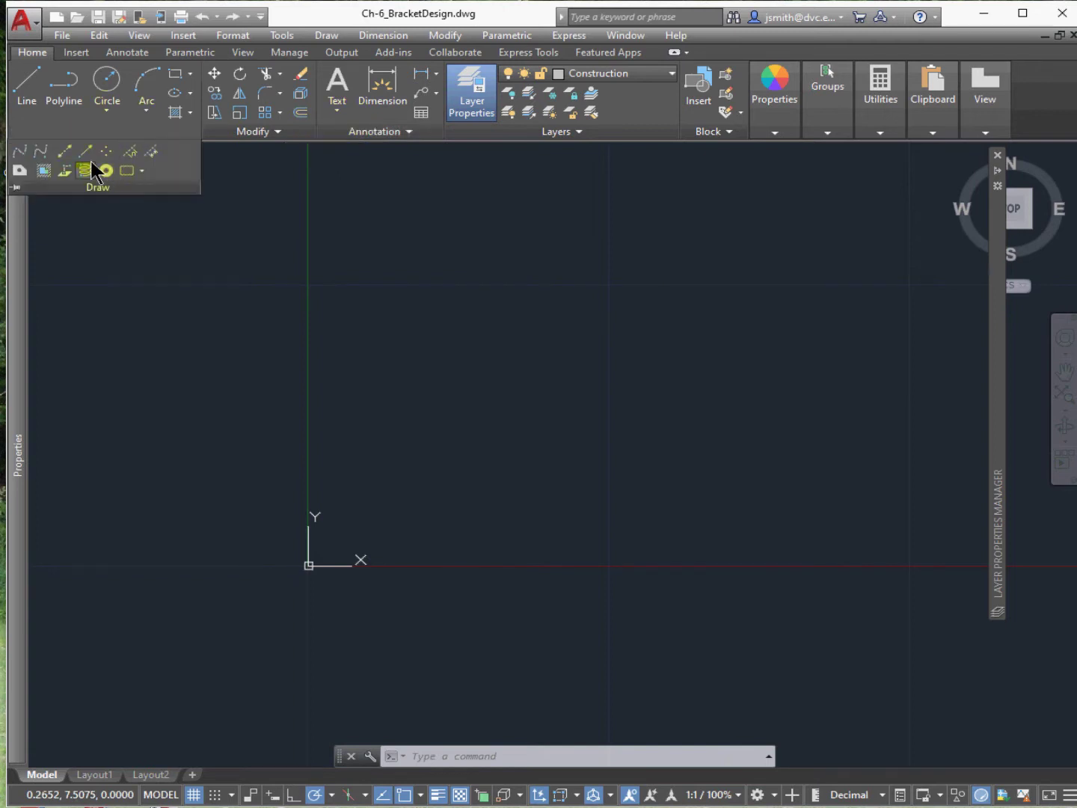
{"action": "left_click", "coordinate": [63, 153]}
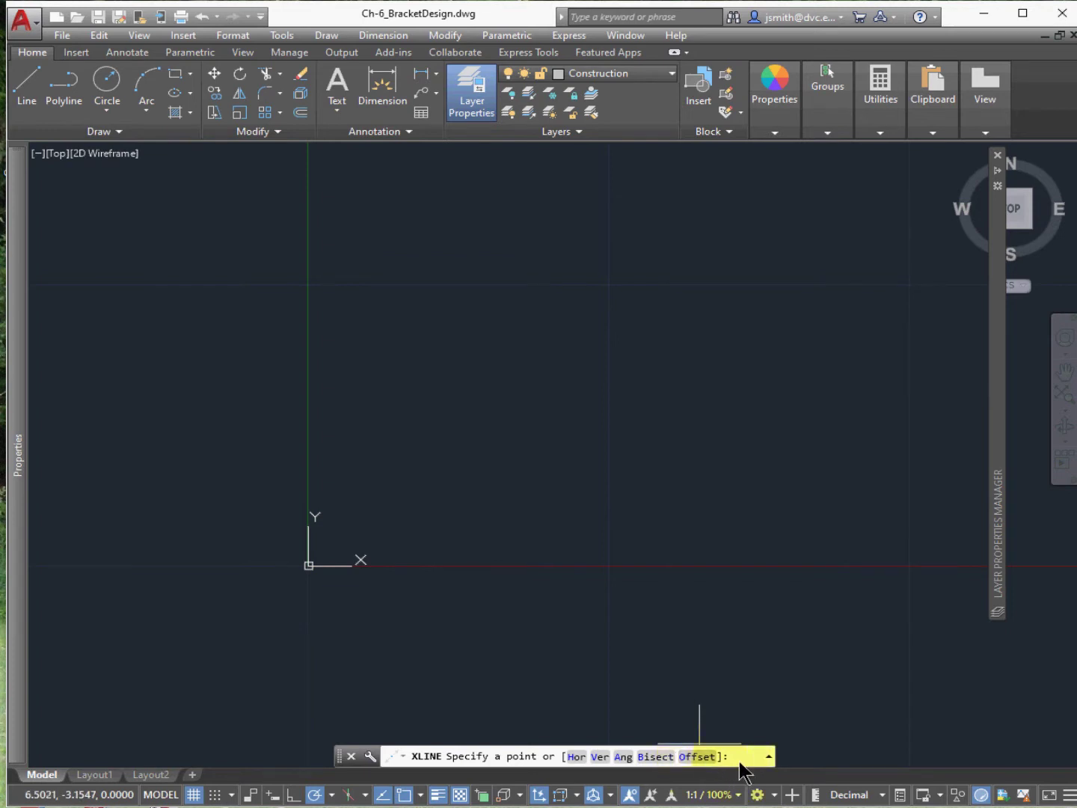
{"action": "left_click", "coordinate": [580, 758]}
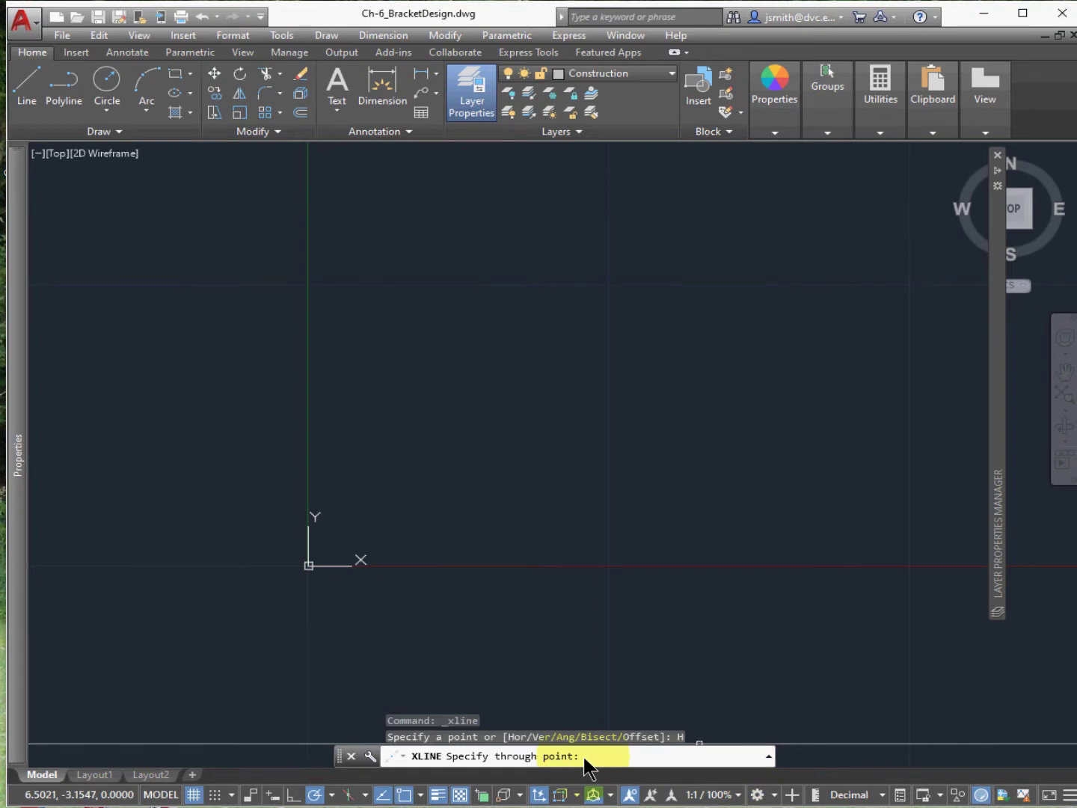
{"action": "type", "text": "0,0"}
{"action": "key", "text": "Return"}
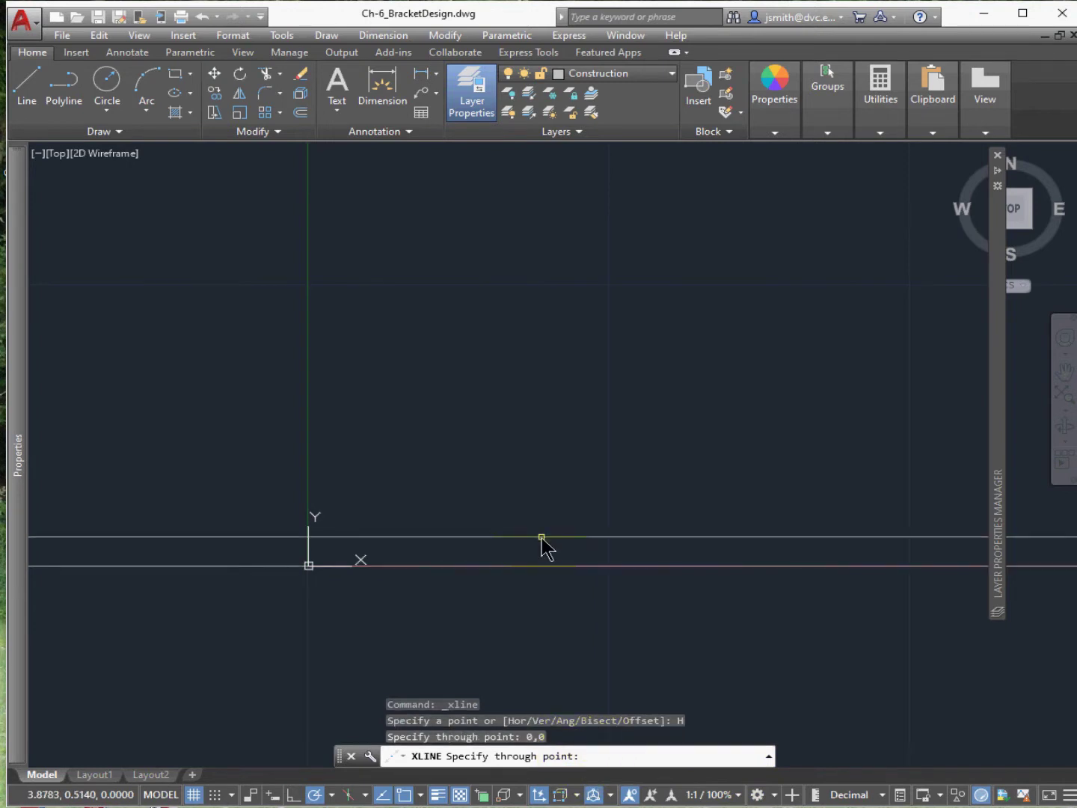
{"action": "key", "text": "Escape"}
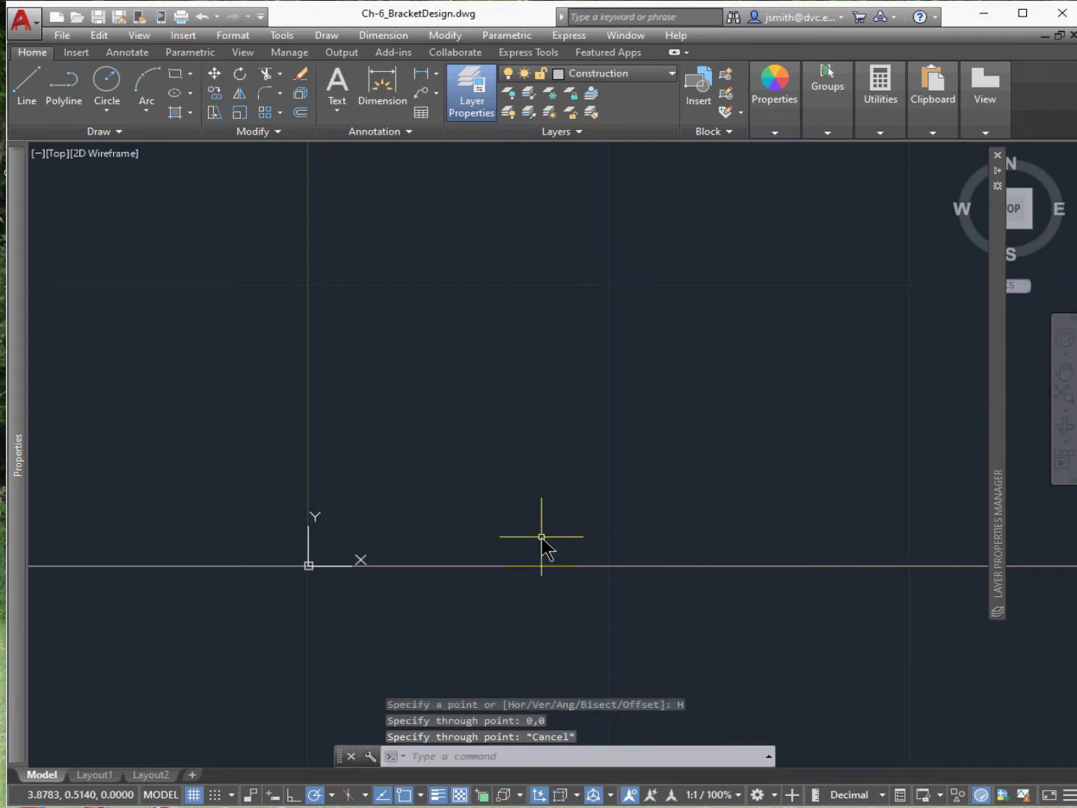
- Offset the horizontal construction line at the origin upward by 5.75
{"action": "left_click", "coordinate": [301, 114]}
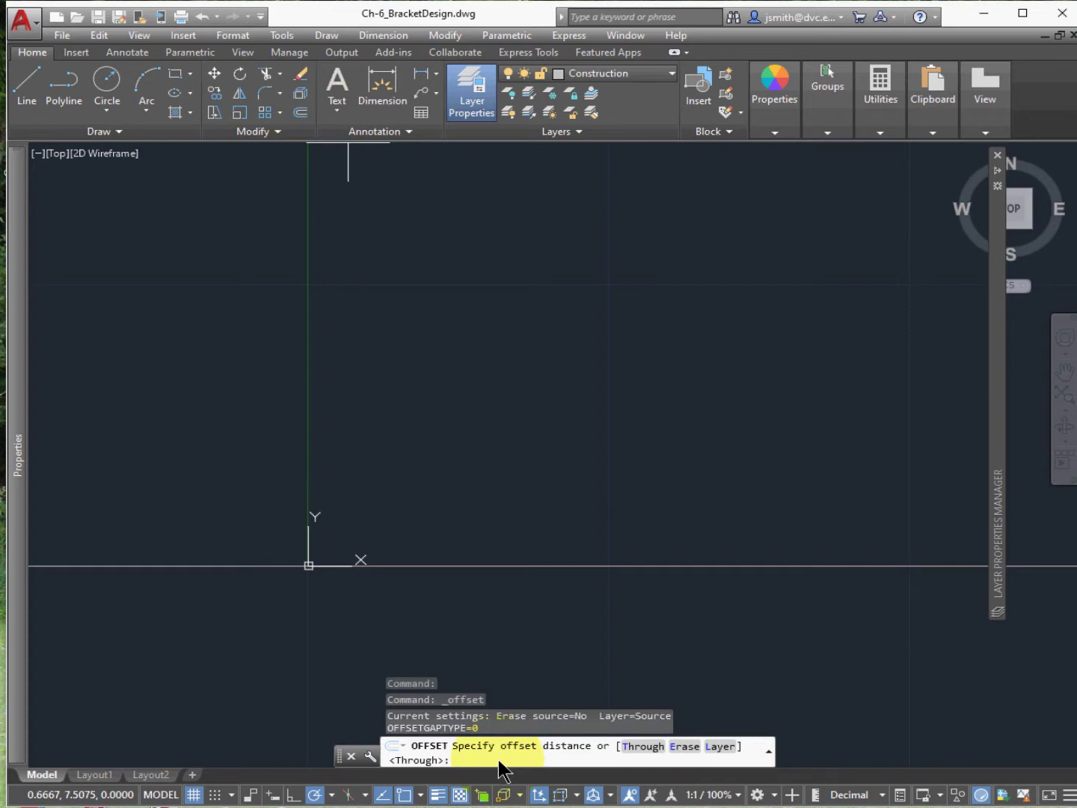
{"action": "type", "text": "5.75"}
{"action": "key", "text": "Return"}
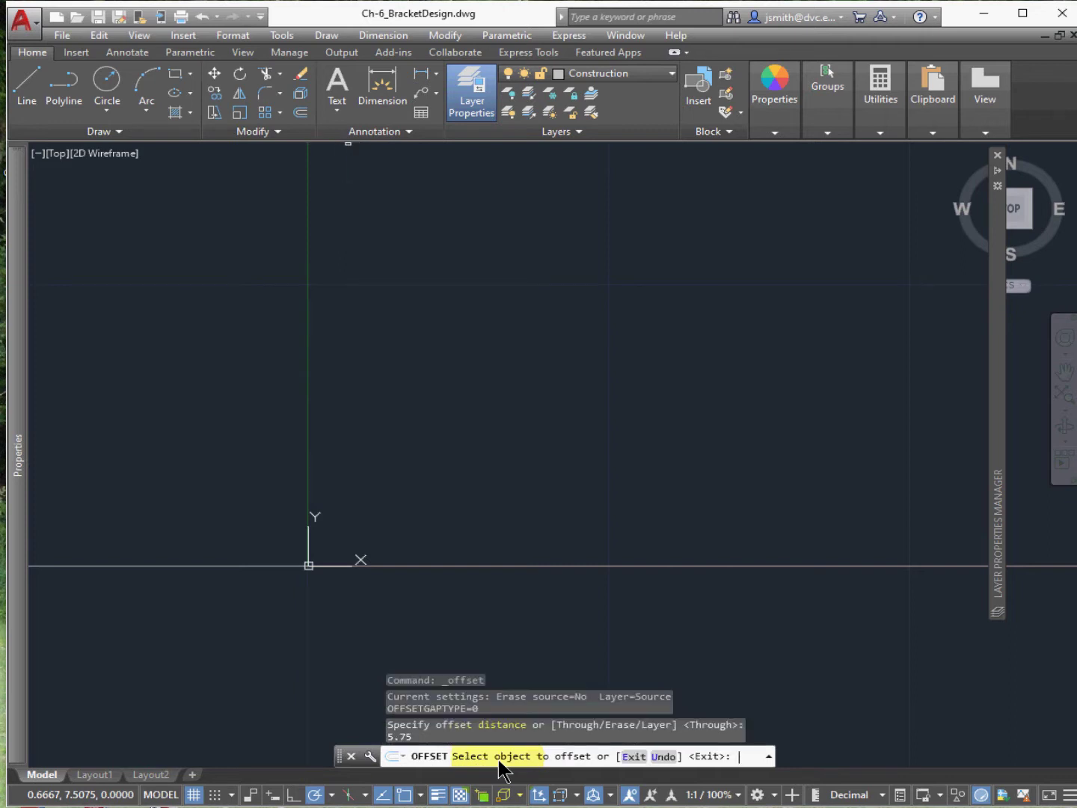
{"action": "left_click", "coordinate": [581, 567]}
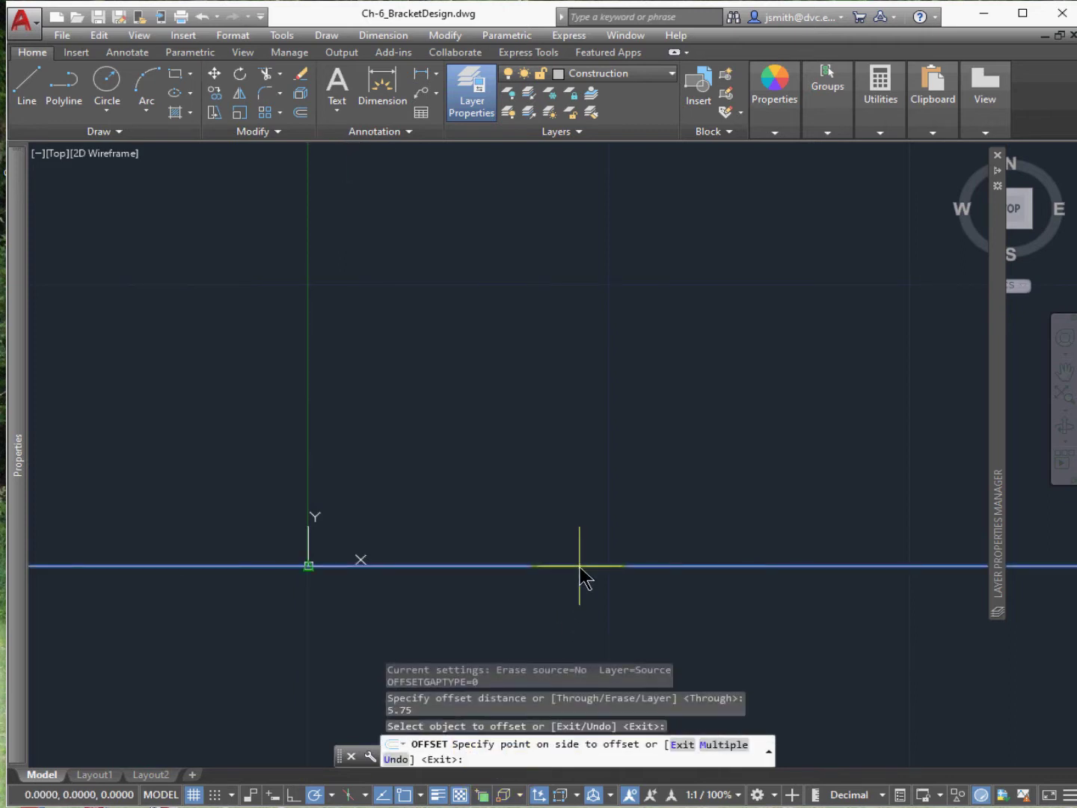
{"action": "left_click", "coordinate": [570, 448]}
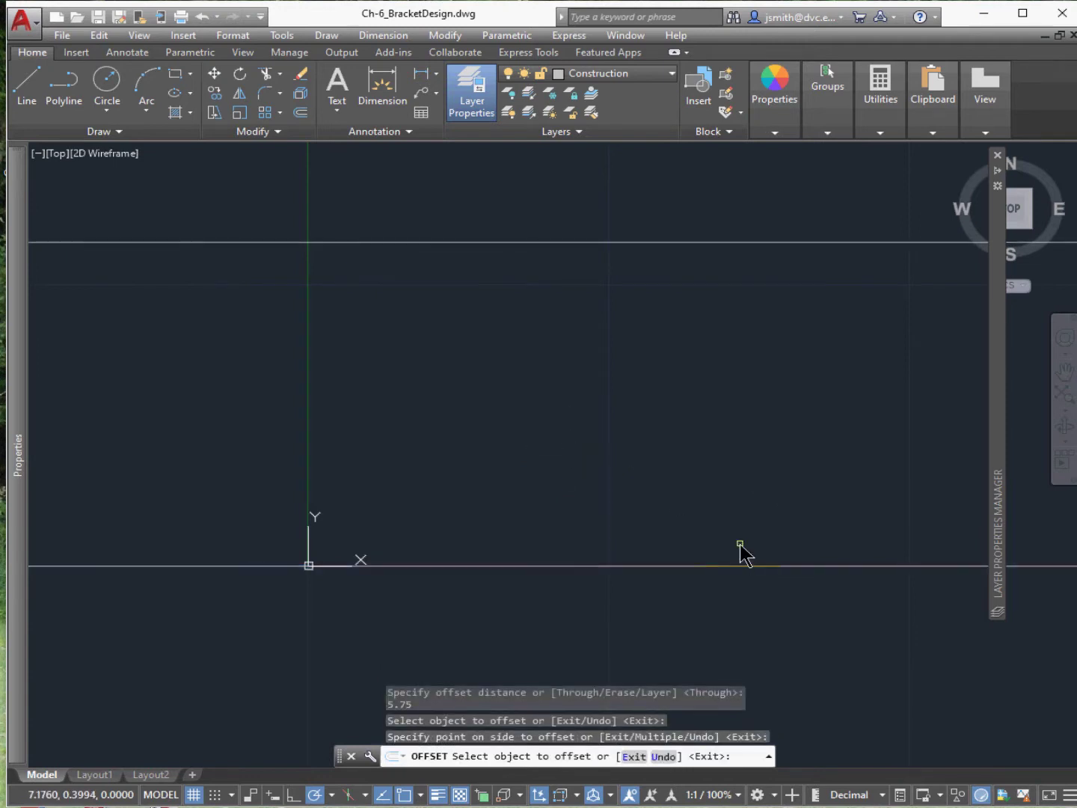
{"action": "key", "text": "Escape"}
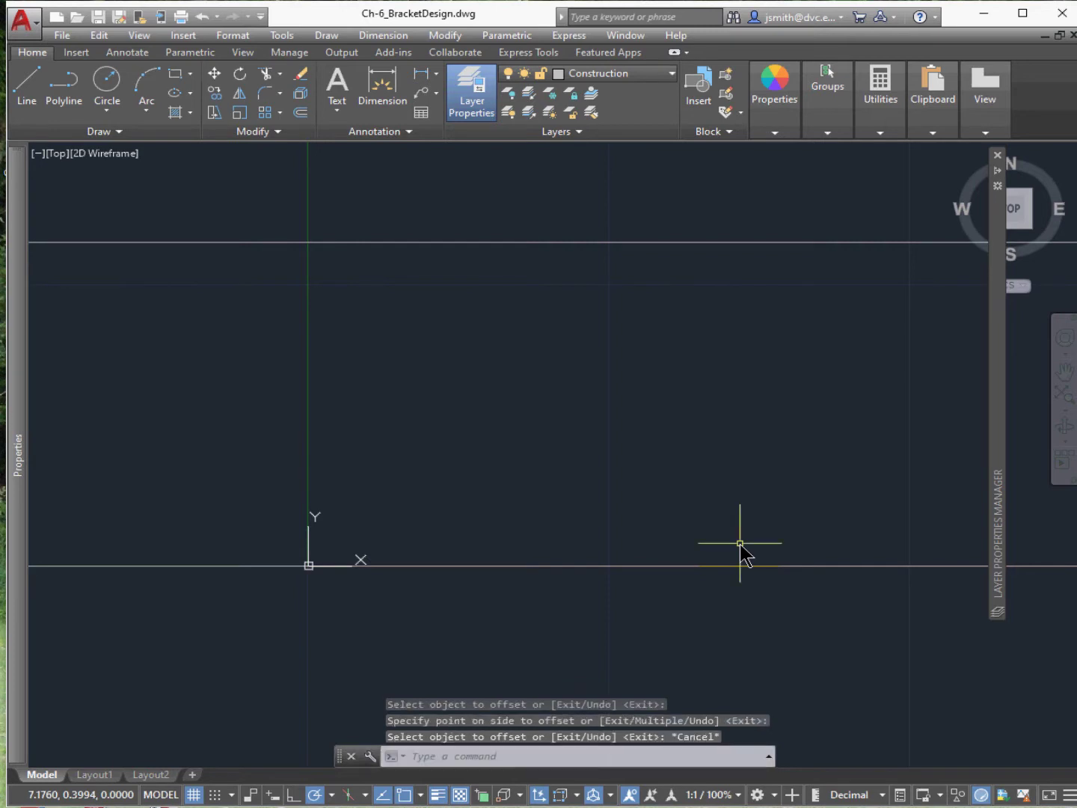
- Offset the horizontal construction line at the origin upward by 4.5
{"action": "left_click", "coordinate": [299, 113]}
{"action": "left_click", "coordinate": [495, 759]}
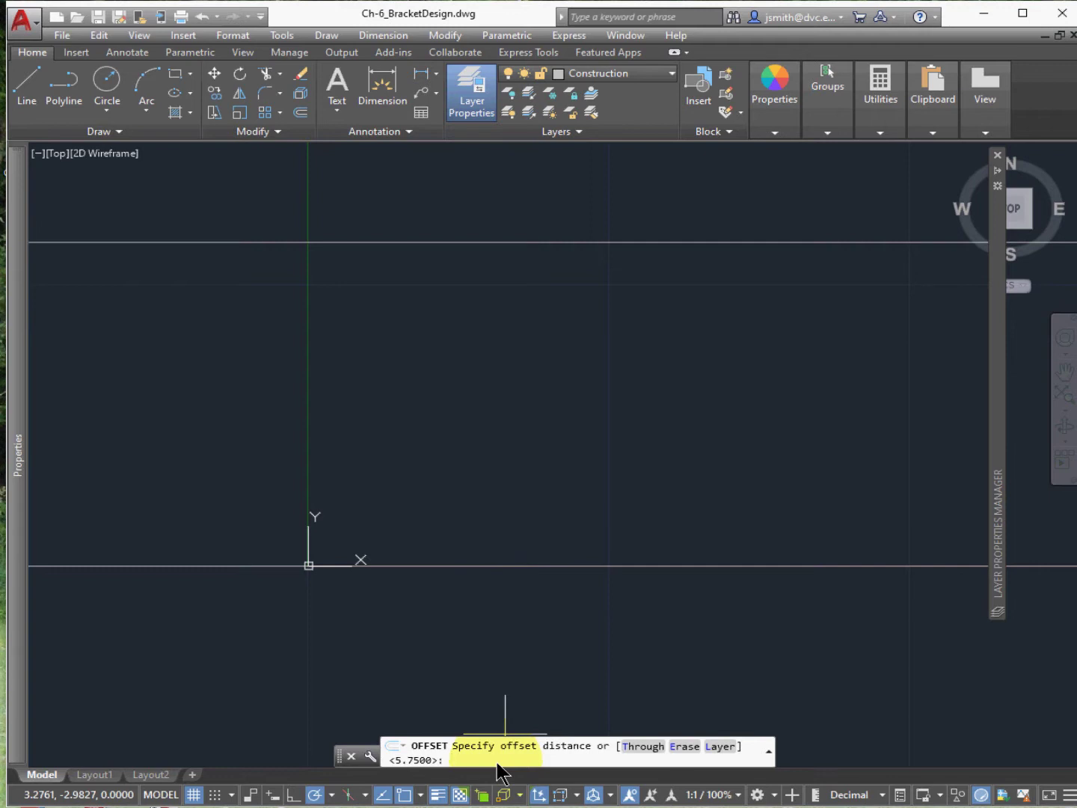
{"action": "type", "text": "4.5"}
{"action": "key", "text": "Return"}
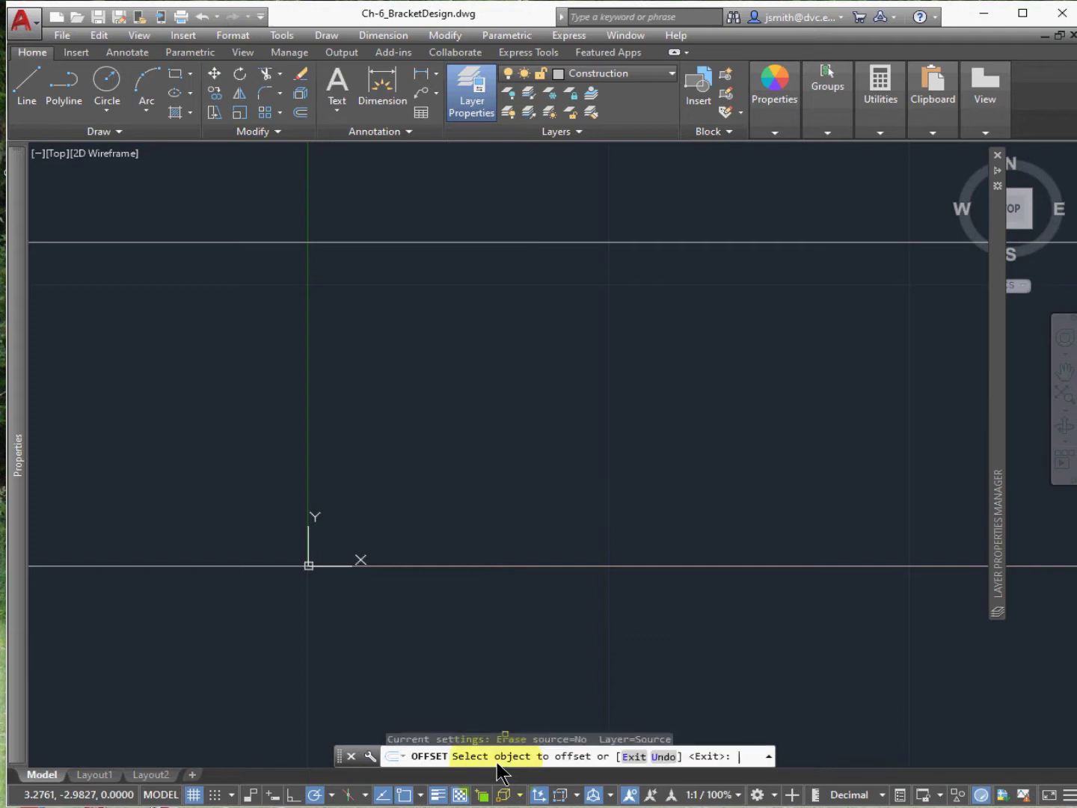
{"action": "left_click", "coordinate": [559, 572]}
{"action": "left_click", "coordinate": [540, 386]}
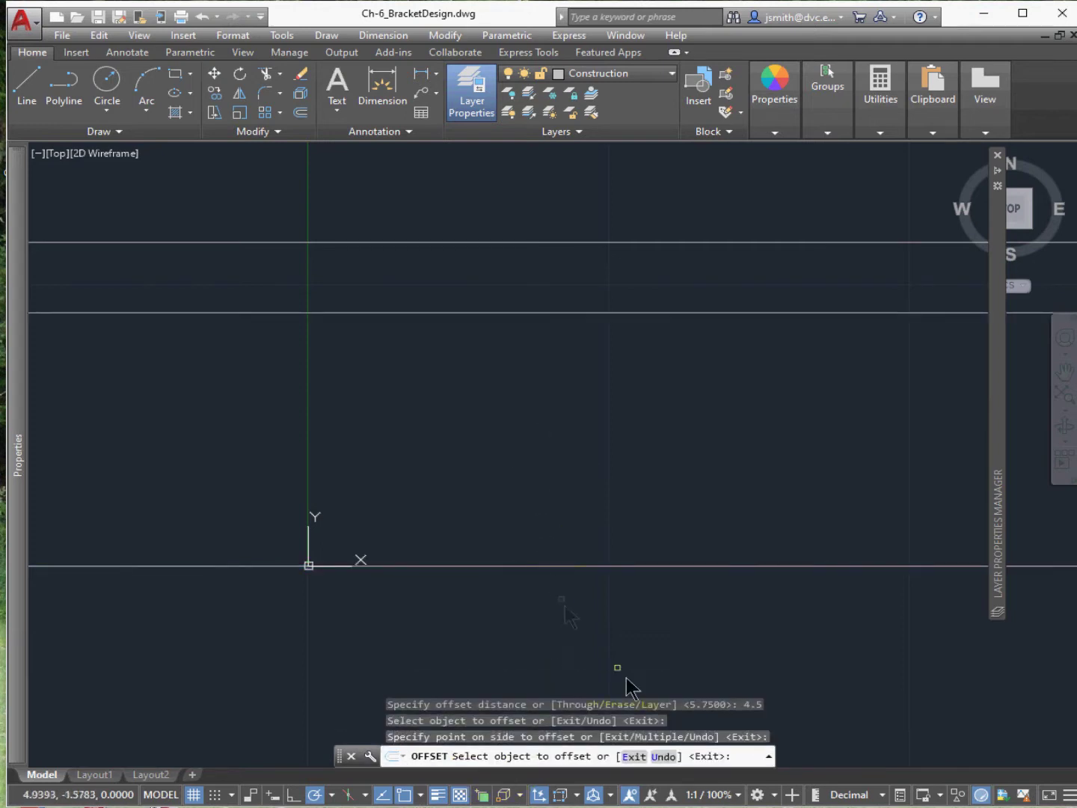
{"action": "left_click", "coordinate": [718, 743]}
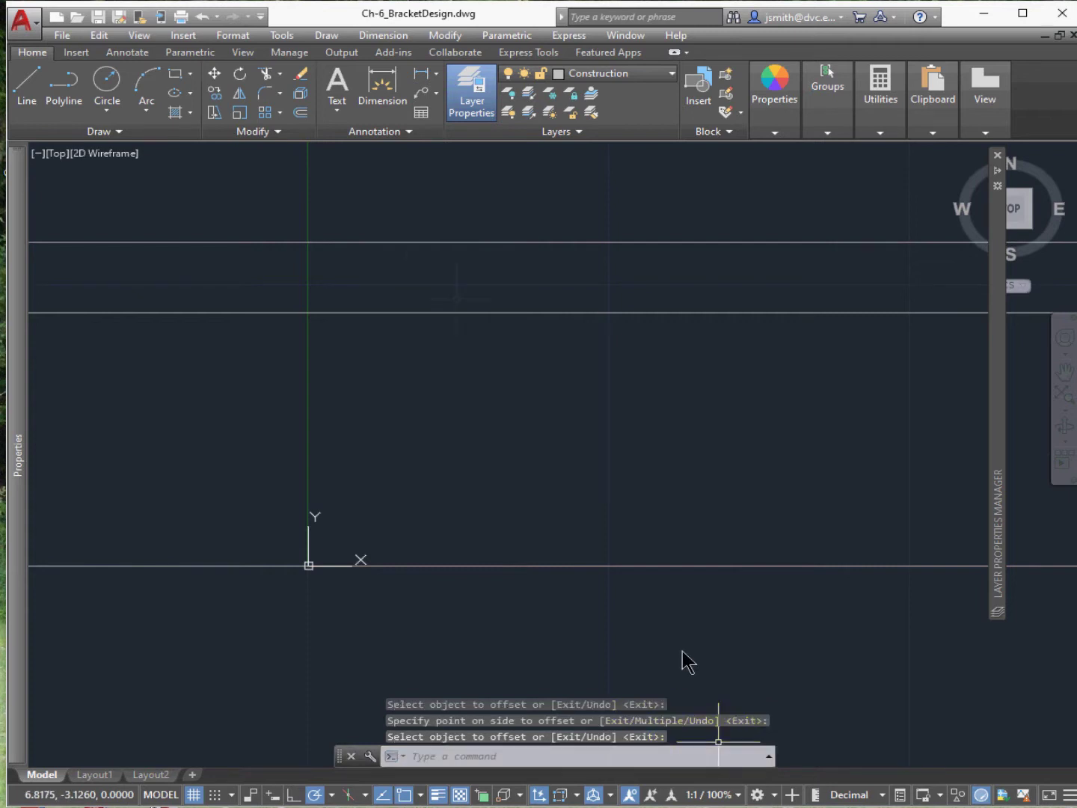
- Offset the topmost construction line downward by 1.75
{"action": "left_click", "coordinate": [300, 114]}
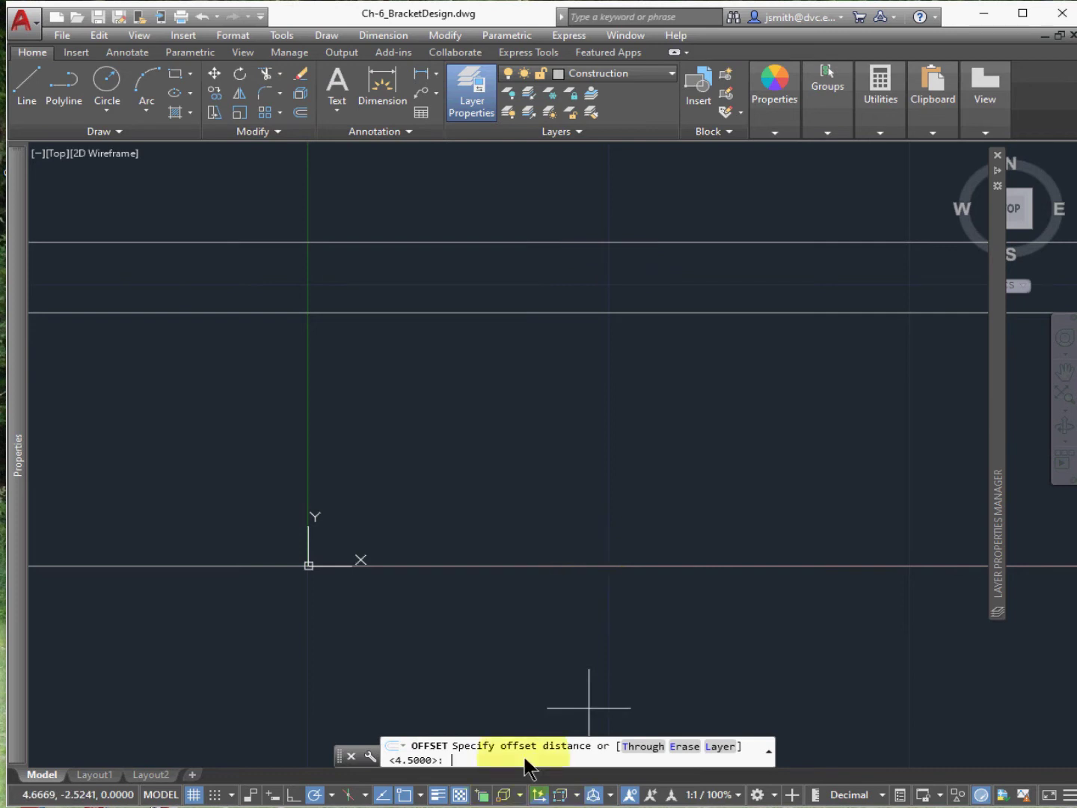
{"action": "type", "text": "1.75"}
{"action": "key", "text": "Return"}
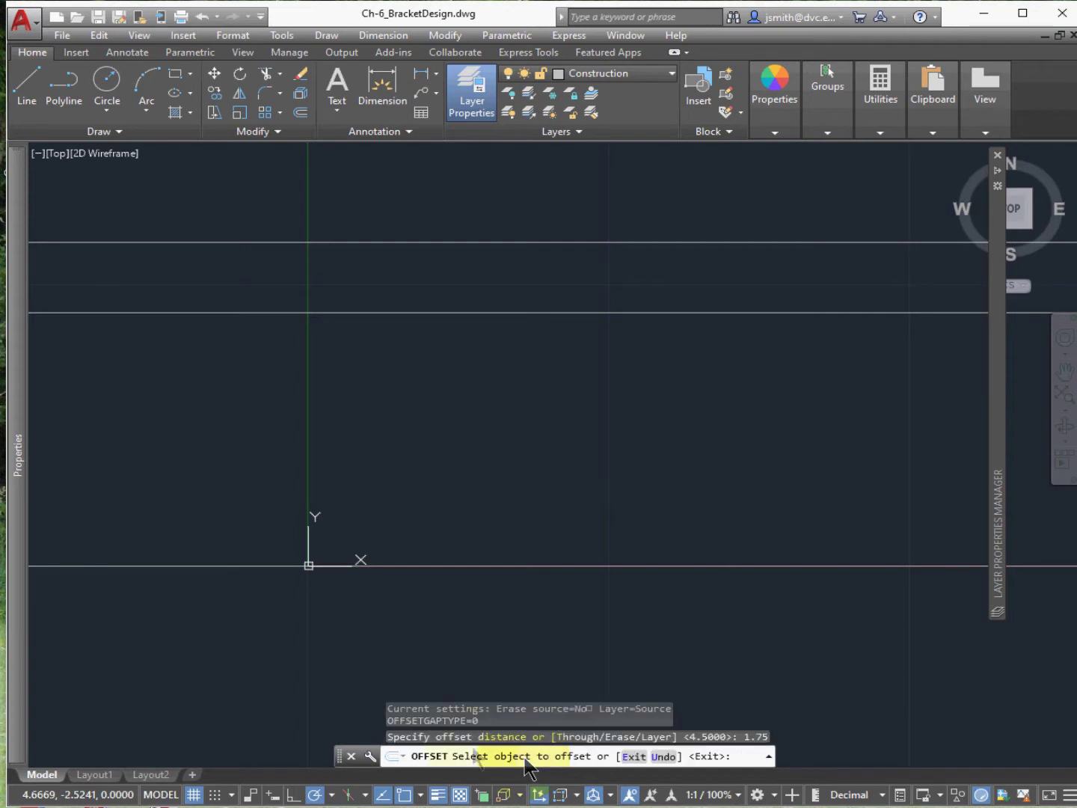
{"action": "left_click", "coordinate": [678, 244]}
{"action": "left_click", "coordinate": [673, 365]}
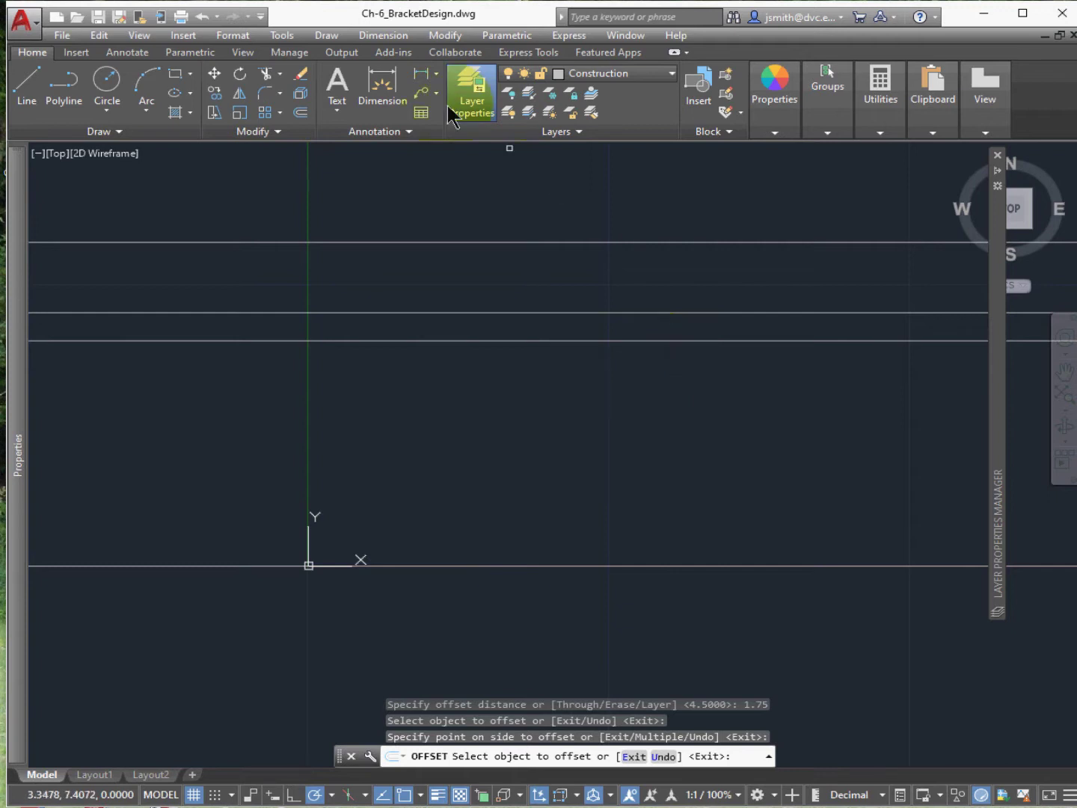
- Offset the third construction line from the top downward by 1.75, keeping the same offset distance
{"action": "left_click", "coordinate": [300, 112]}
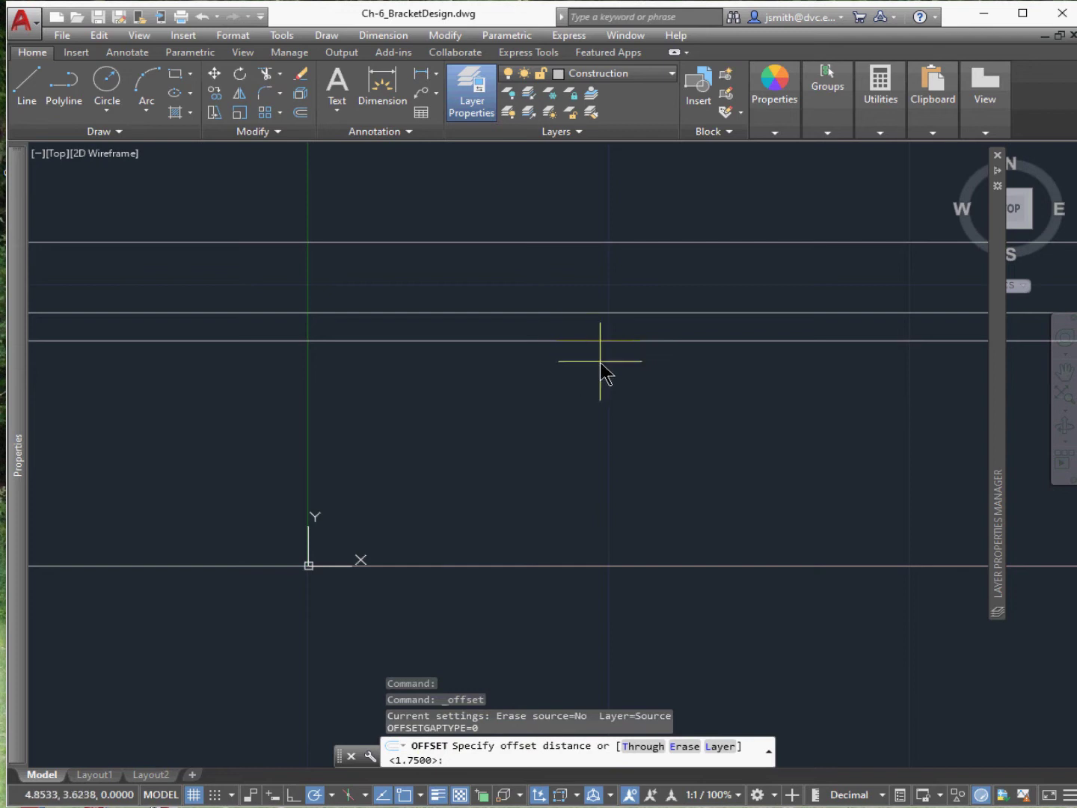
{"action": "key", "text": "Return"}
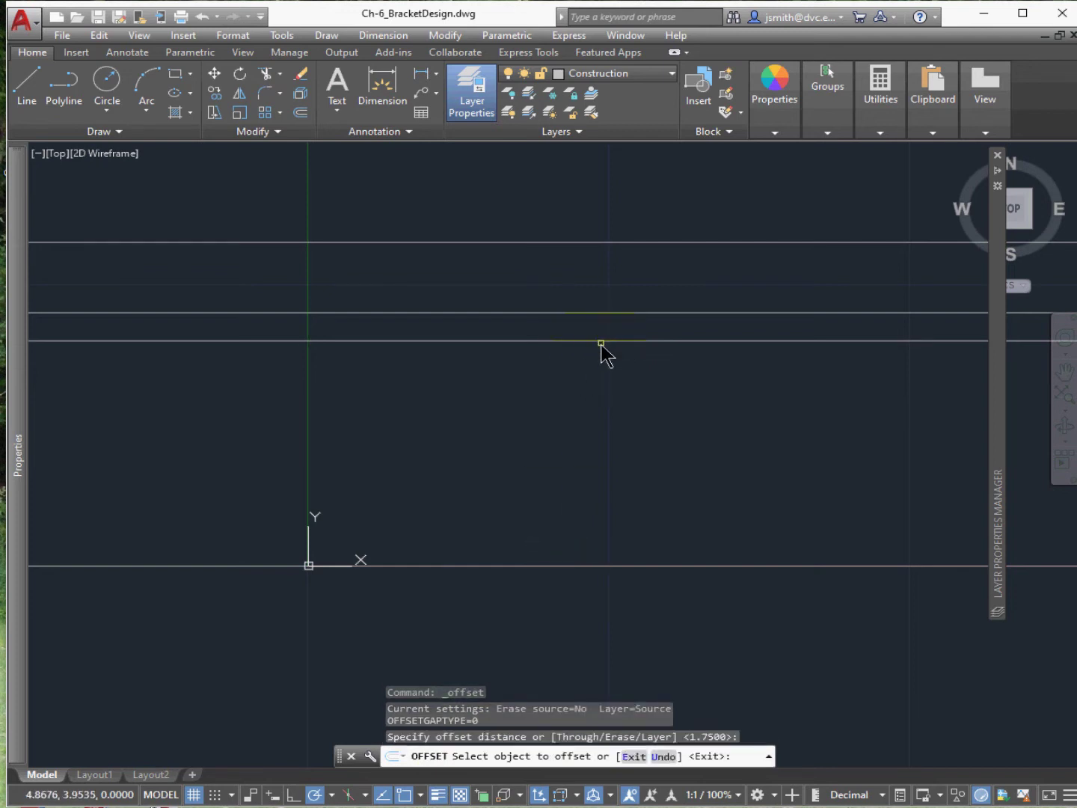
{"action": "left_click", "coordinate": [600, 342]}
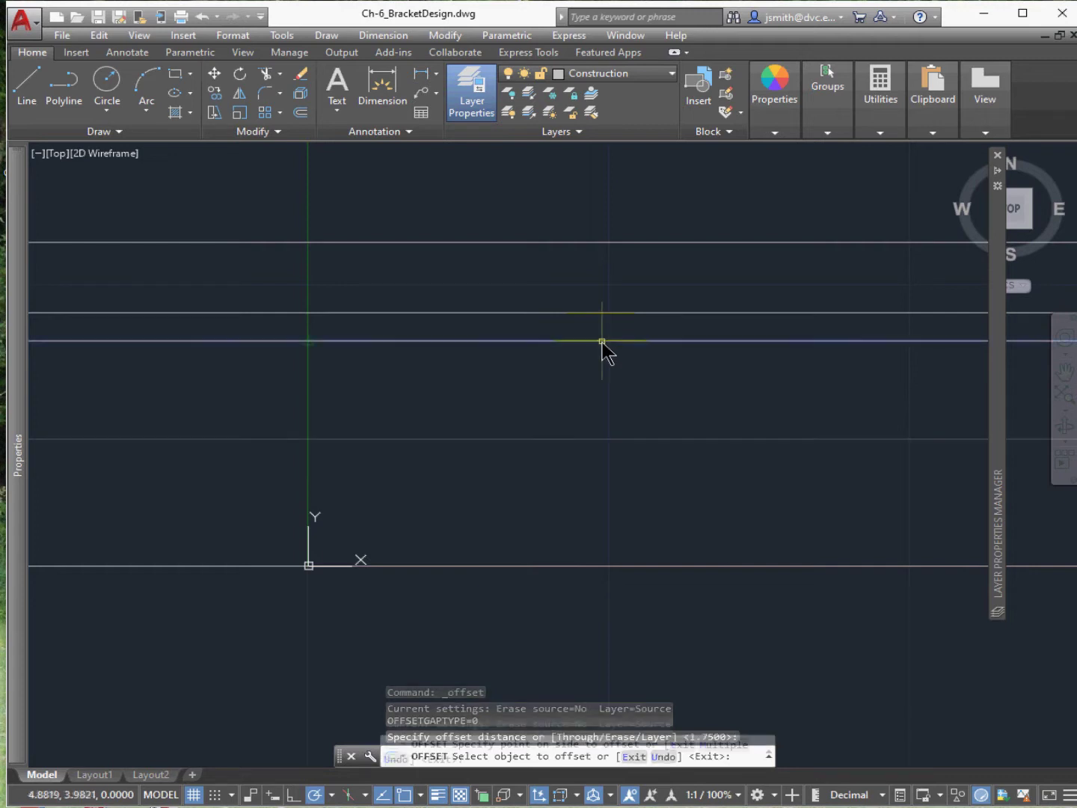
{"action": "left_click", "coordinate": [597, 386]}
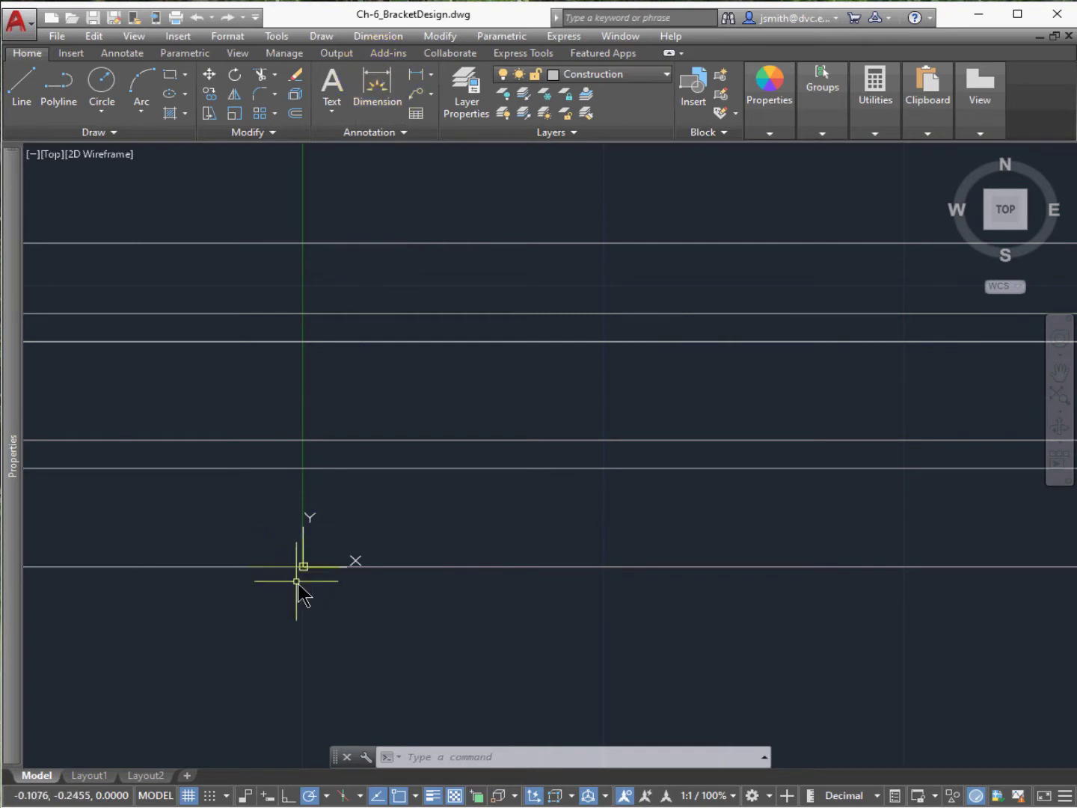
- Dimension the vertical distance from the origin to the topmost construction line, placing the dimension to the left of the Y axis
{"action": "left_click", "coordinate": [386, 103]}
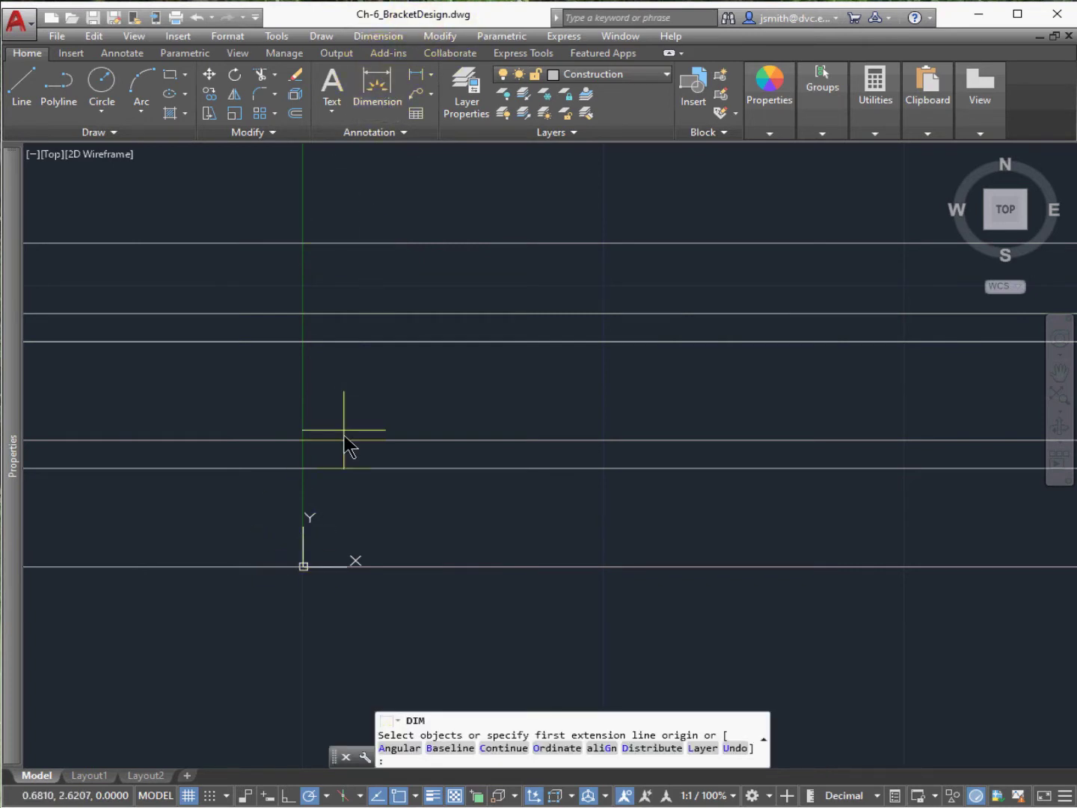
{"action": "left_click", "coordinate": [303, 566]}
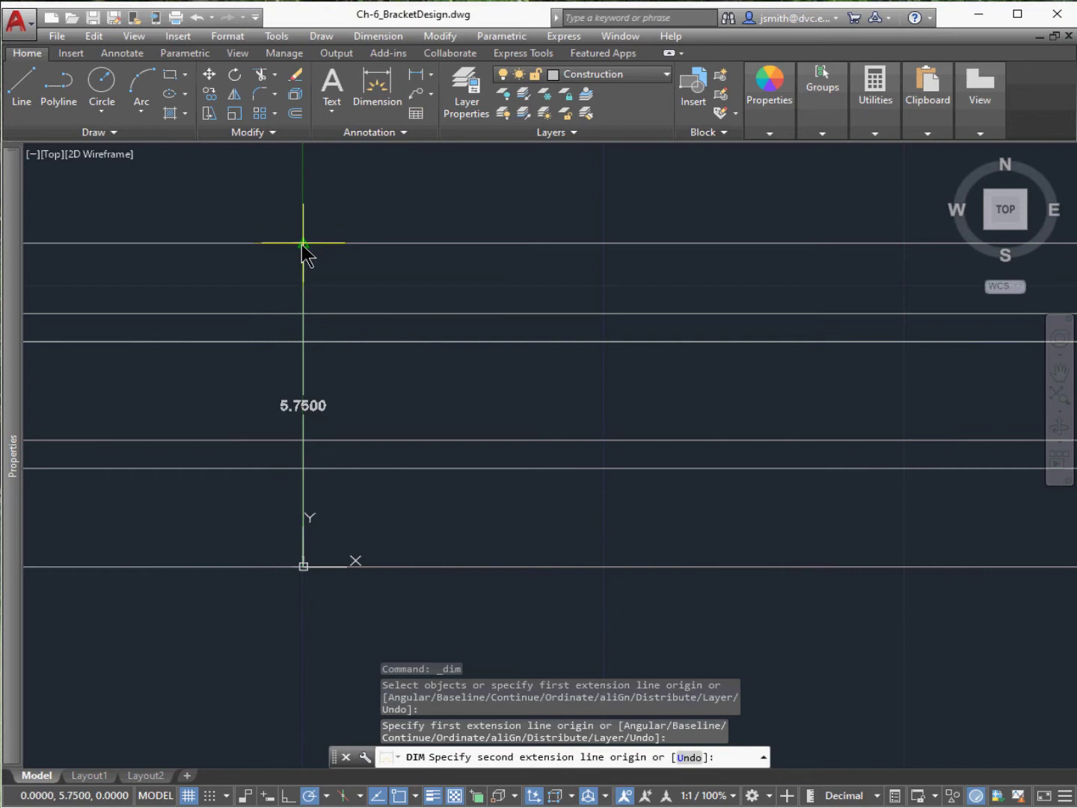
{"action": "left_click", "coordinate": [303, 243]}
{"action": "left_click", "coordinate": [213, 274]}
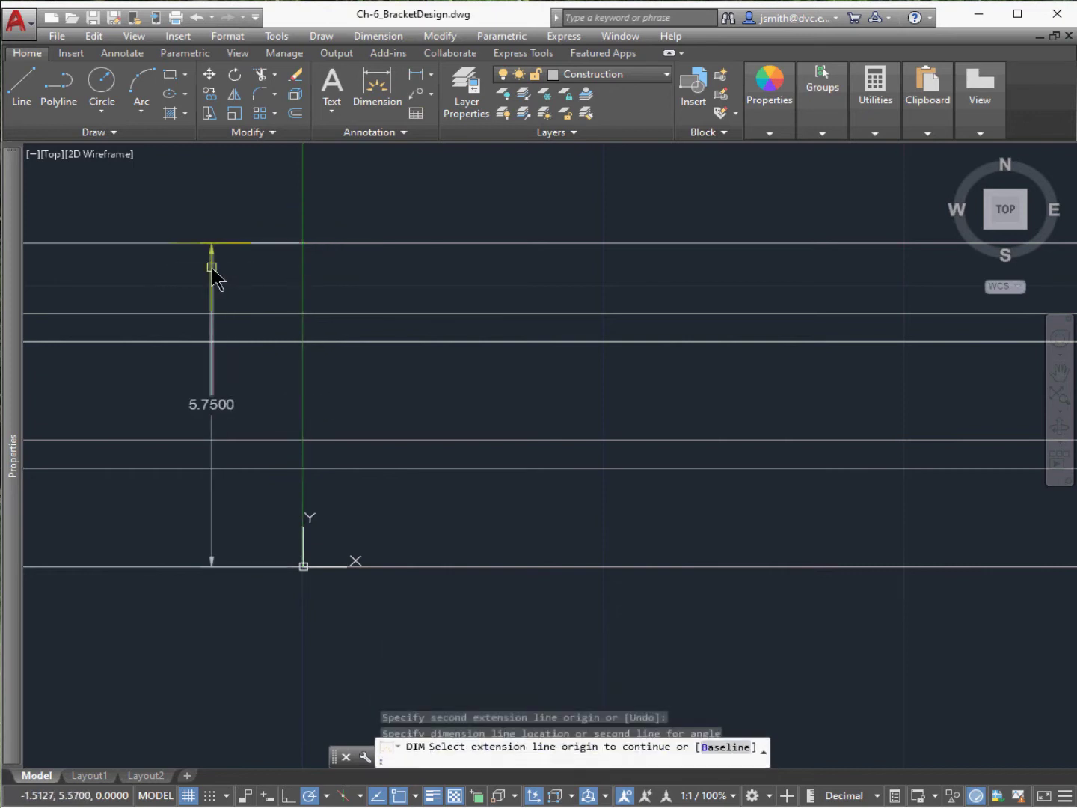
- Dimension the vertical distance from the origin to the second construction line from the top, then end the dimension command
{"action": "left_click", "coordinate": [386, 86]}
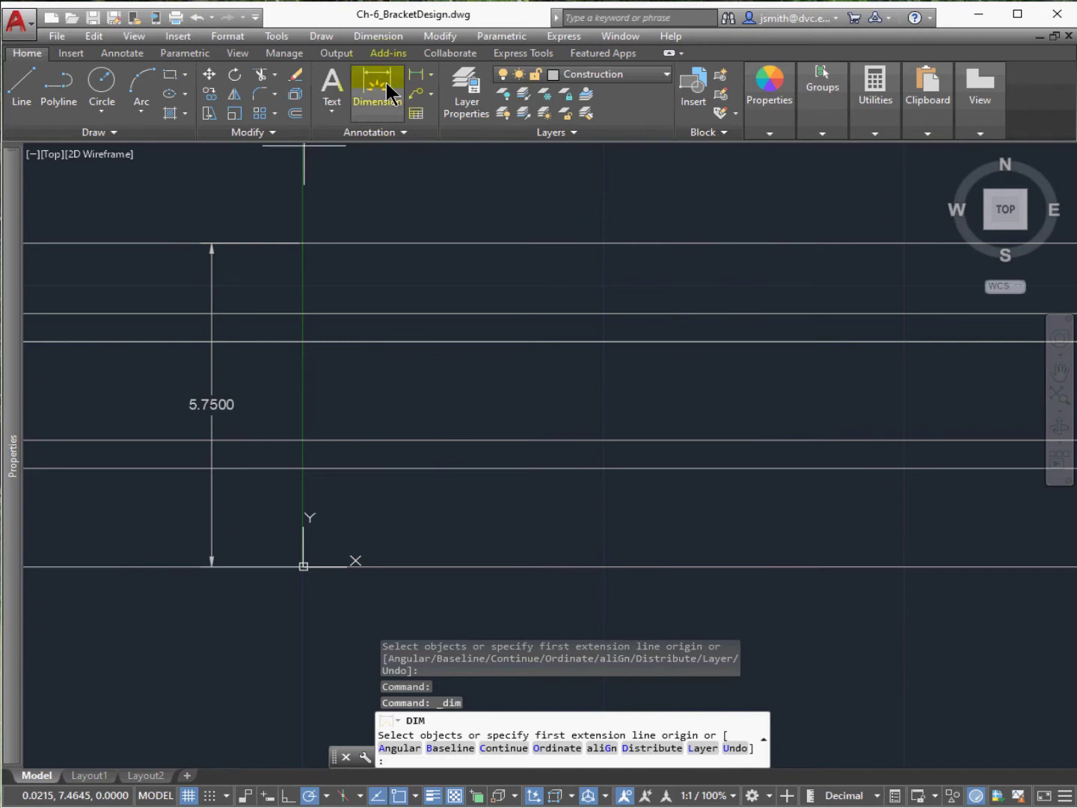
{"action": "left_click", "coordinate": [303, 566]}
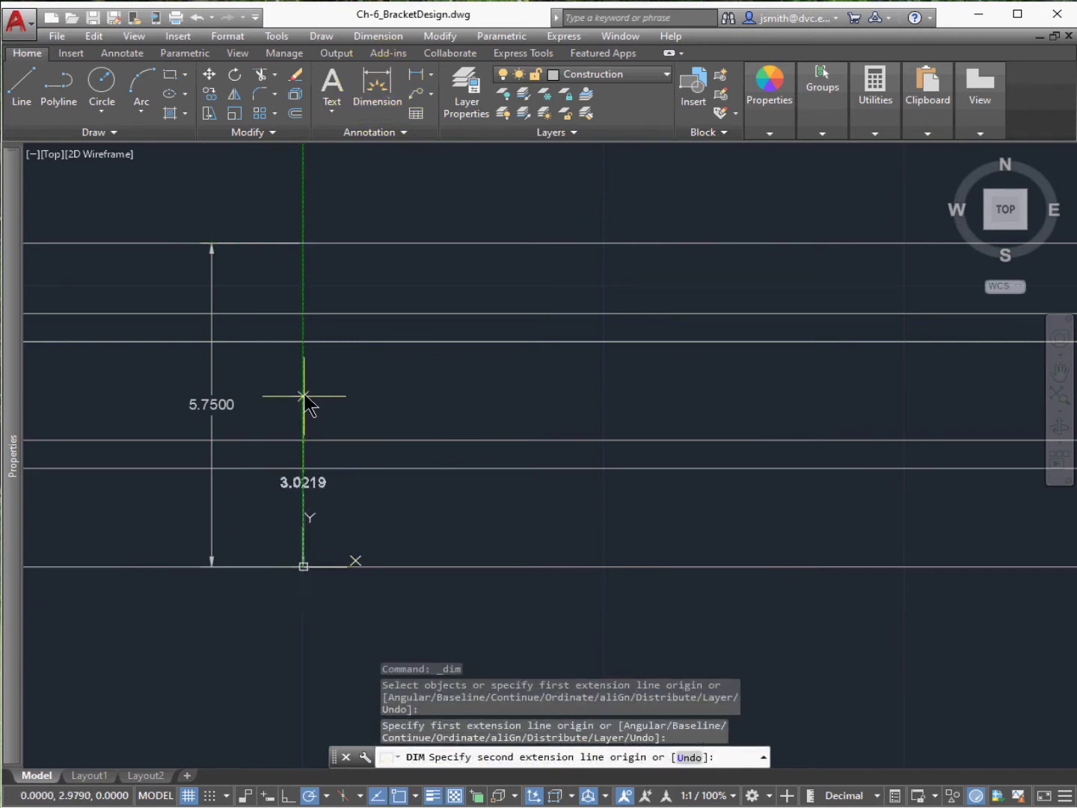
{"action": "left_click", "coordinate": [303, 313]}
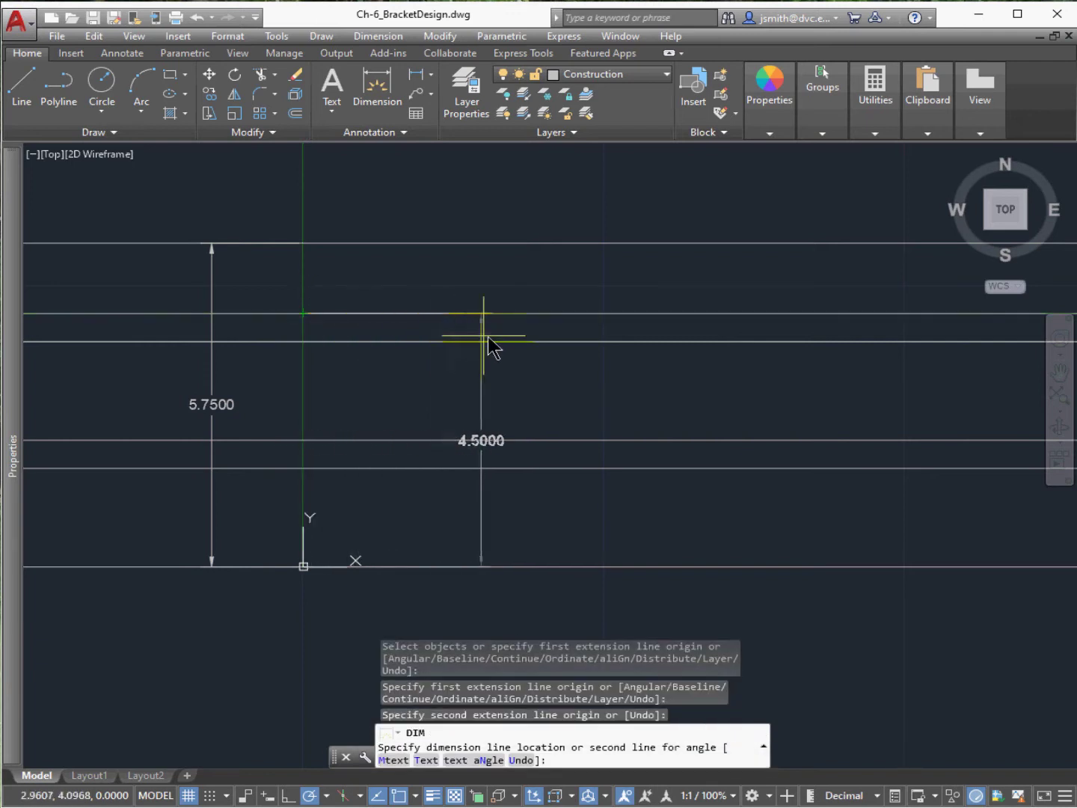
{"action": "left_click", "coordinate": [586, 344]}
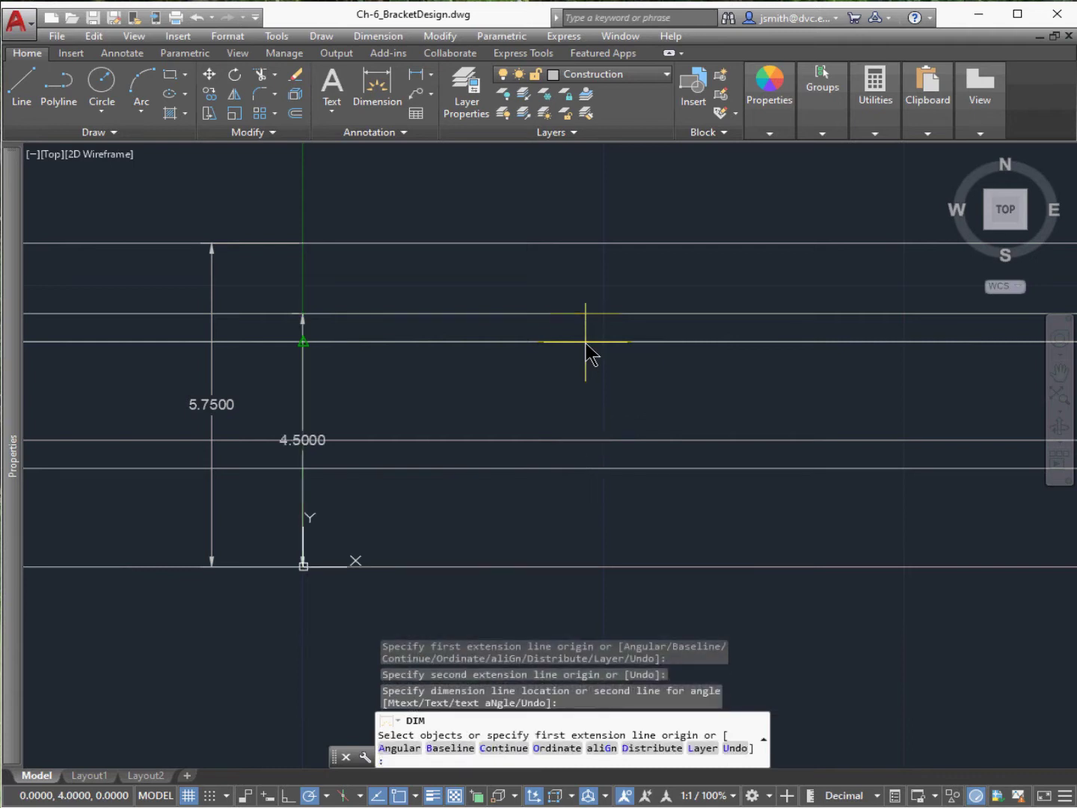
{"action": "key", "text": "Return"}
- Move the dimension lying on the Y axis to the right, to about X 4.5
{"action": "left_click", "coordinate": [302, 442]}
{"action": "left_click", "coordinate": [302, 443]}
{"action": "left_click", "coordinate": [303, 440]}
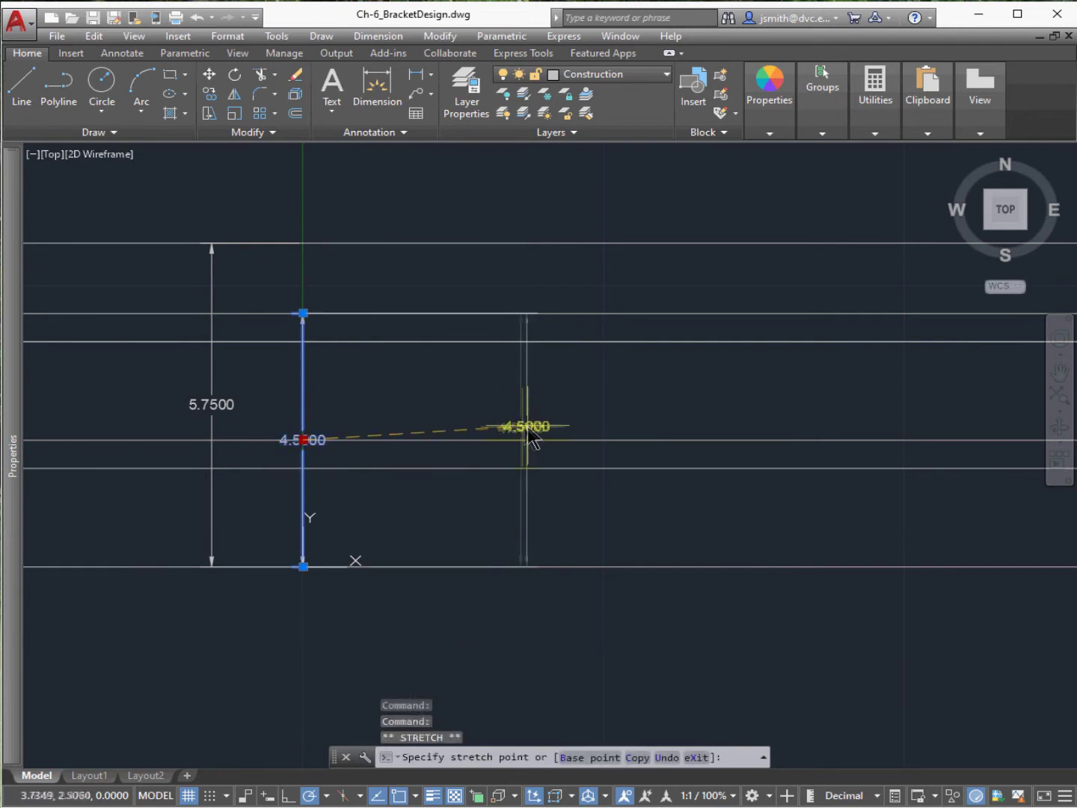
{"action": "left_click", "coordinate": [576, 439]}
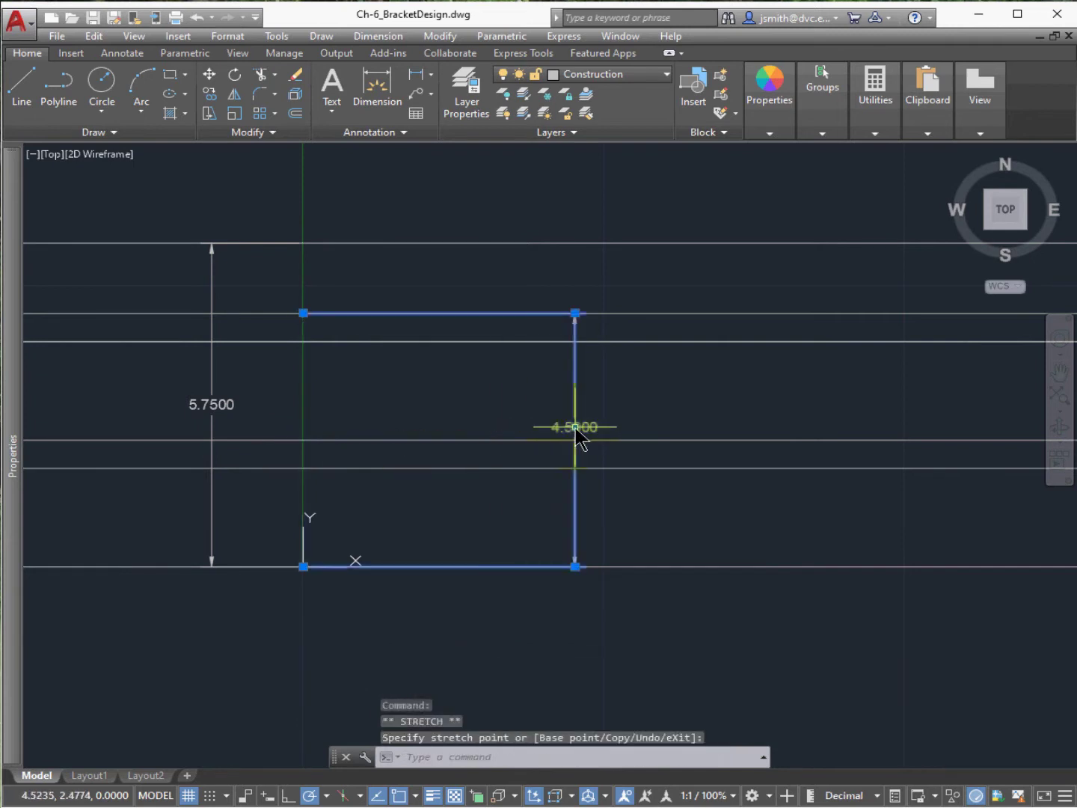
- Dimension the vertical distance from the topmost to the third construction line, placing it just right of the previously moved dimension
{"action": "left_click", "coordinate": [377, 83]}
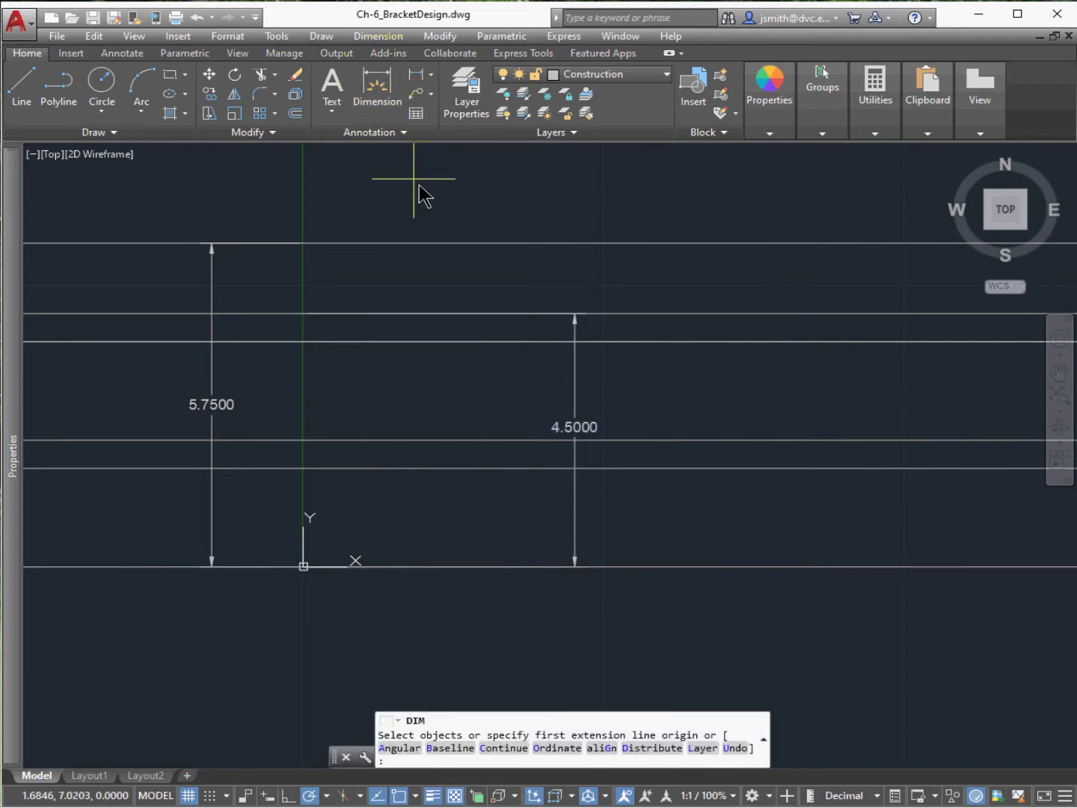
{"action": "left_click", "coordinate": [303, 244]}
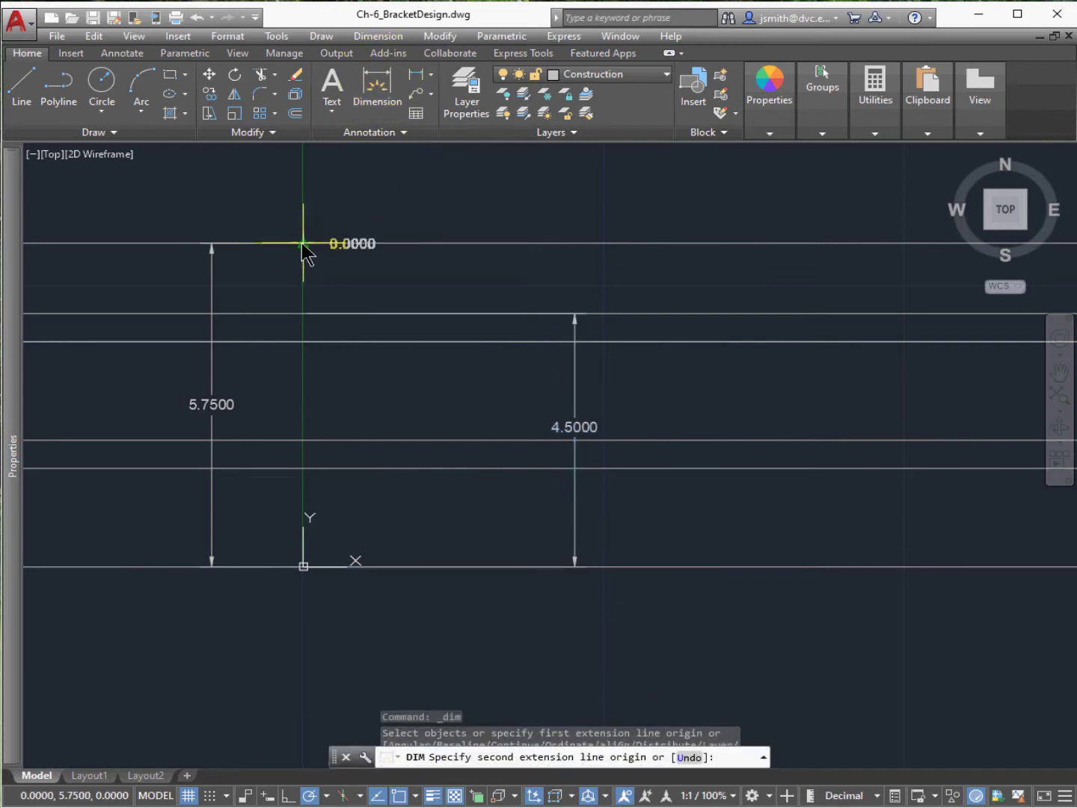
{"action": "left_click", "coordinate": [314, 341]}
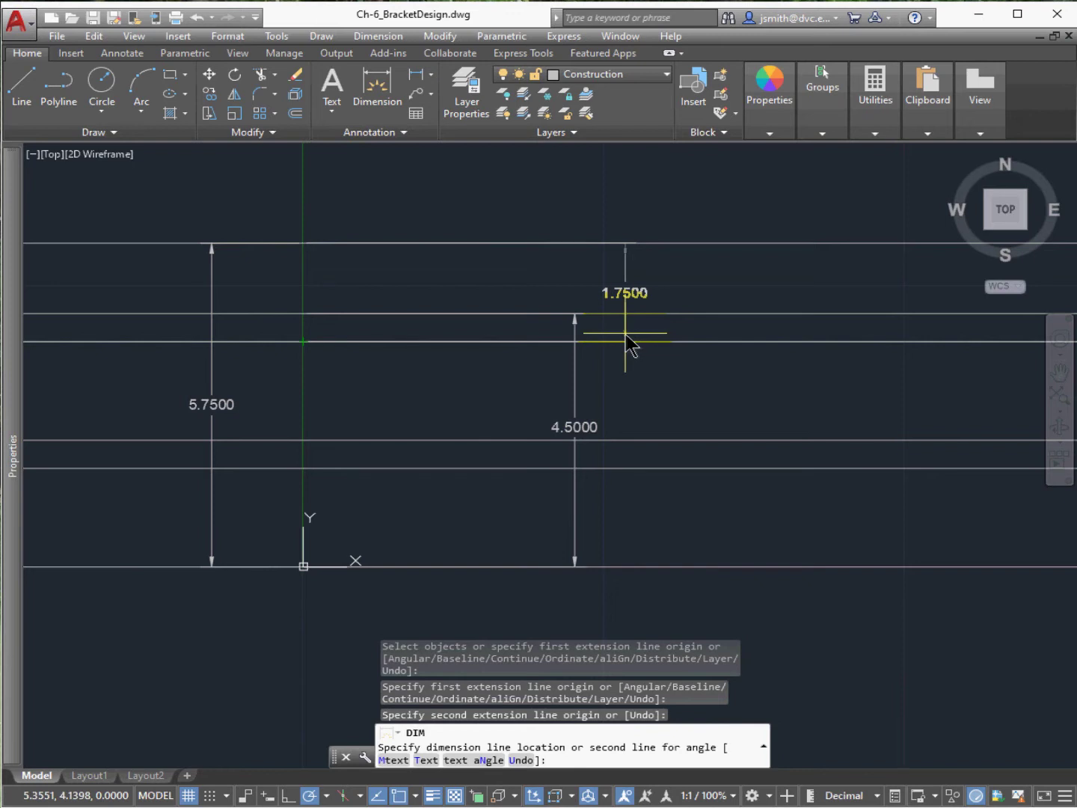
{"action": "left_click", "coordinate": [629, 341]}
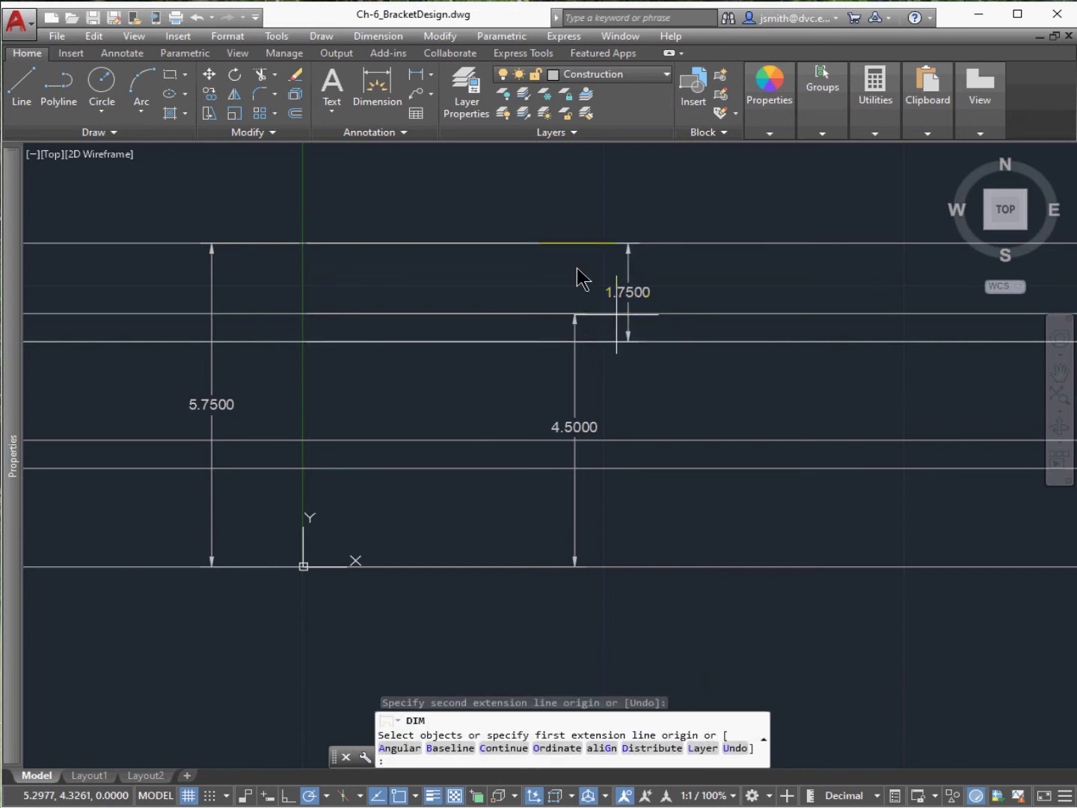
- Dimension the vertical distance from the third to the fourth construction line from the top, aligned directly below the existing upper 1.7500 dimension
{"action": "left_click", "coordinate": [395, 90]}
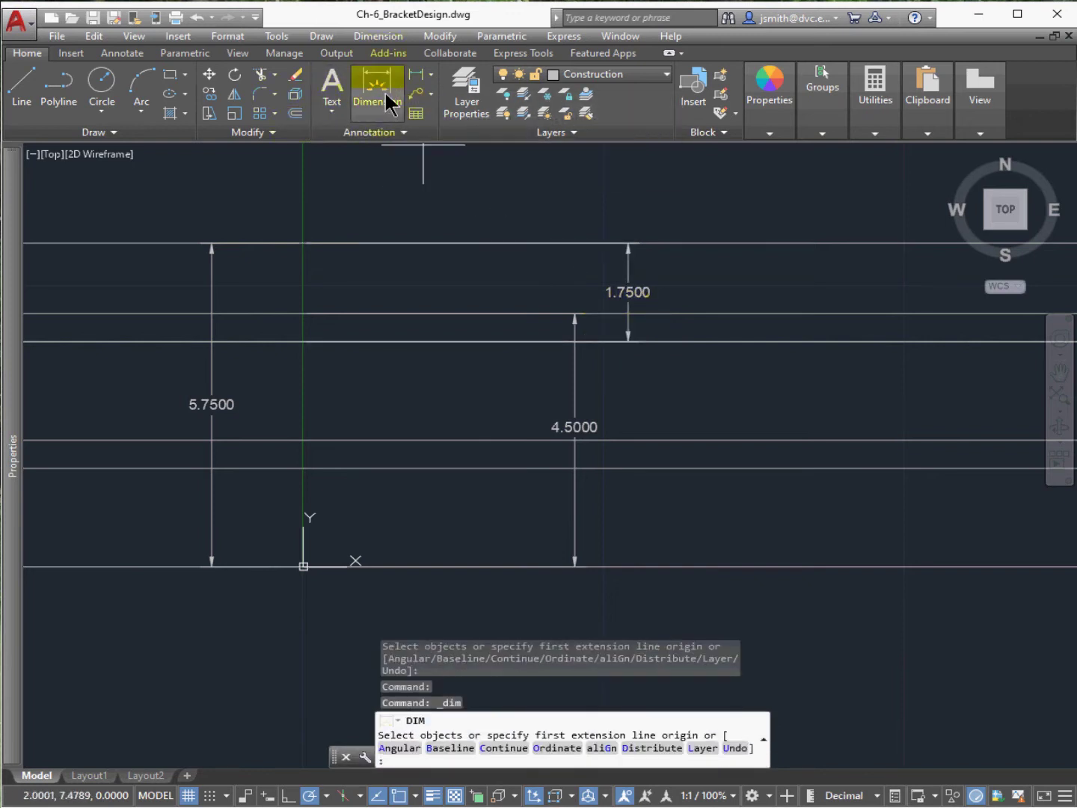
{"action": "left_click", "coordinate": [304, 342]}
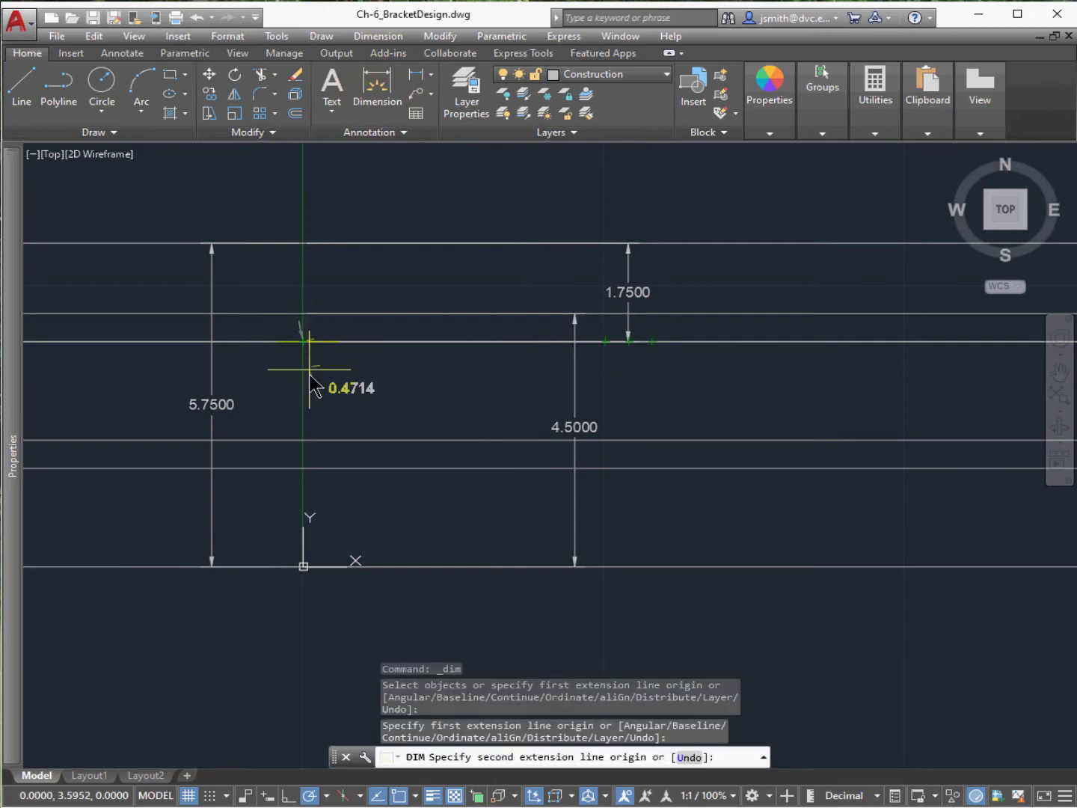
{"action": "left_click", "coordinate": [304, 441]}
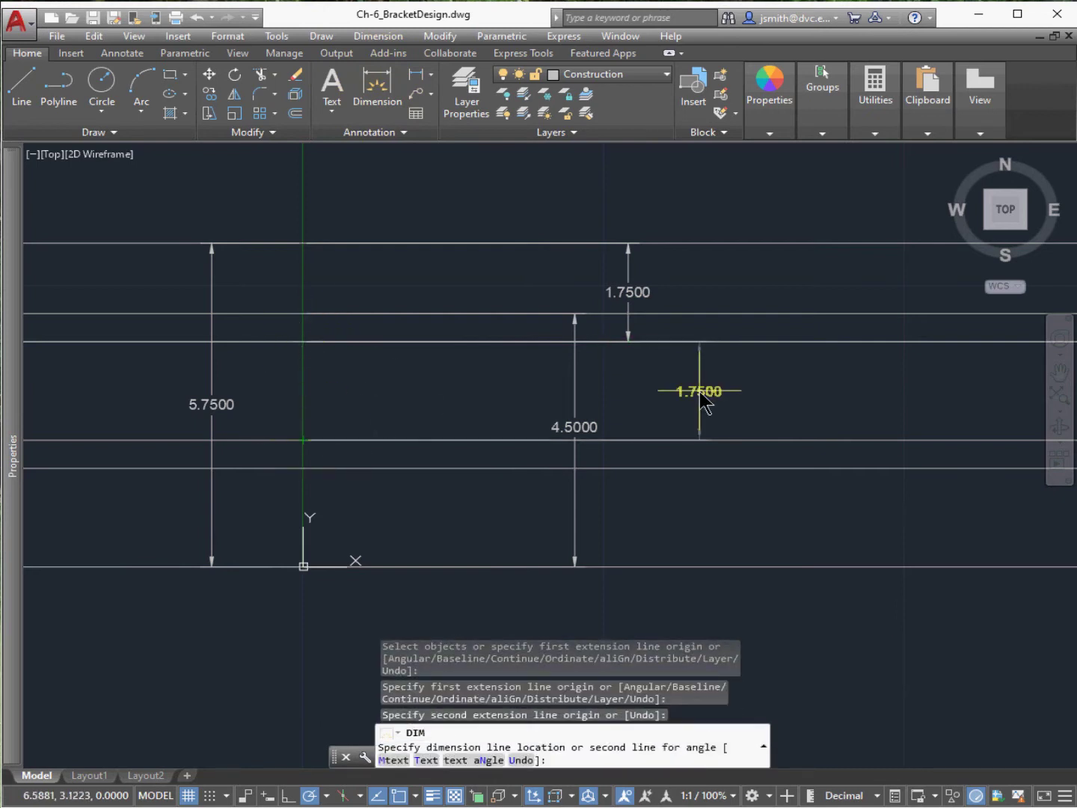
{"action": "left_click", "coordinate": [628, 343]}
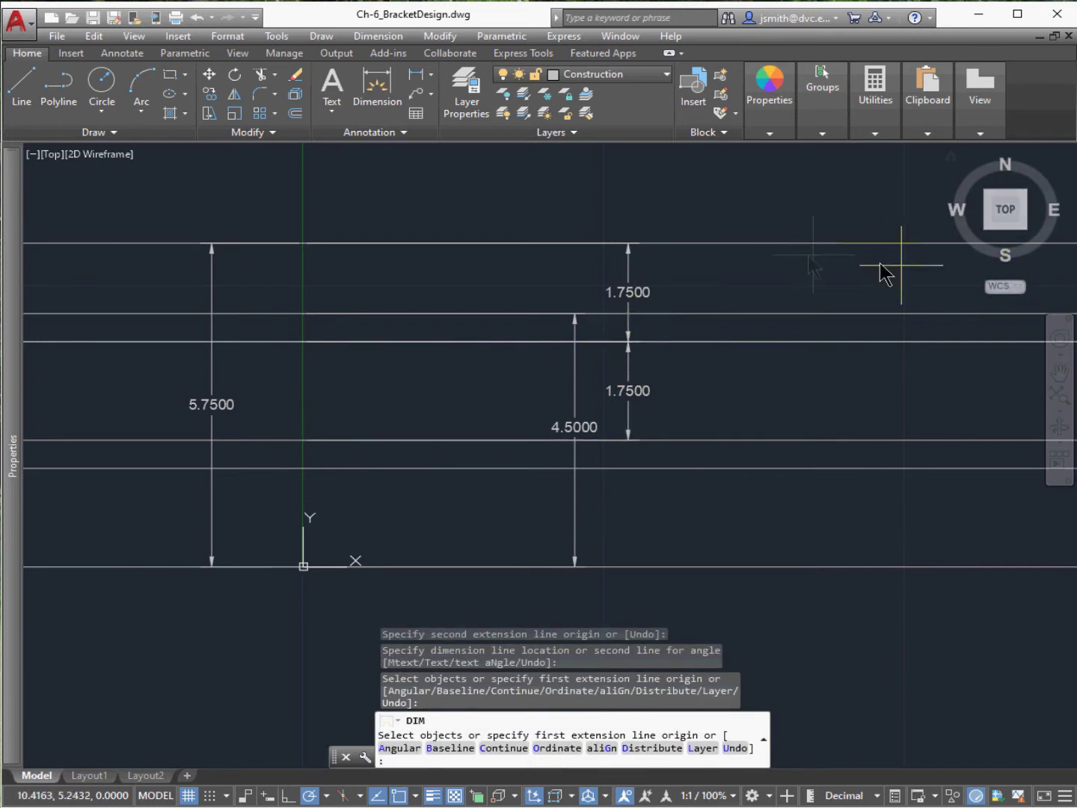
- Draw a vertical construction line through the origin at 0,0 and end the command
{"action": "left_click", "coordinate": [112, 131]}
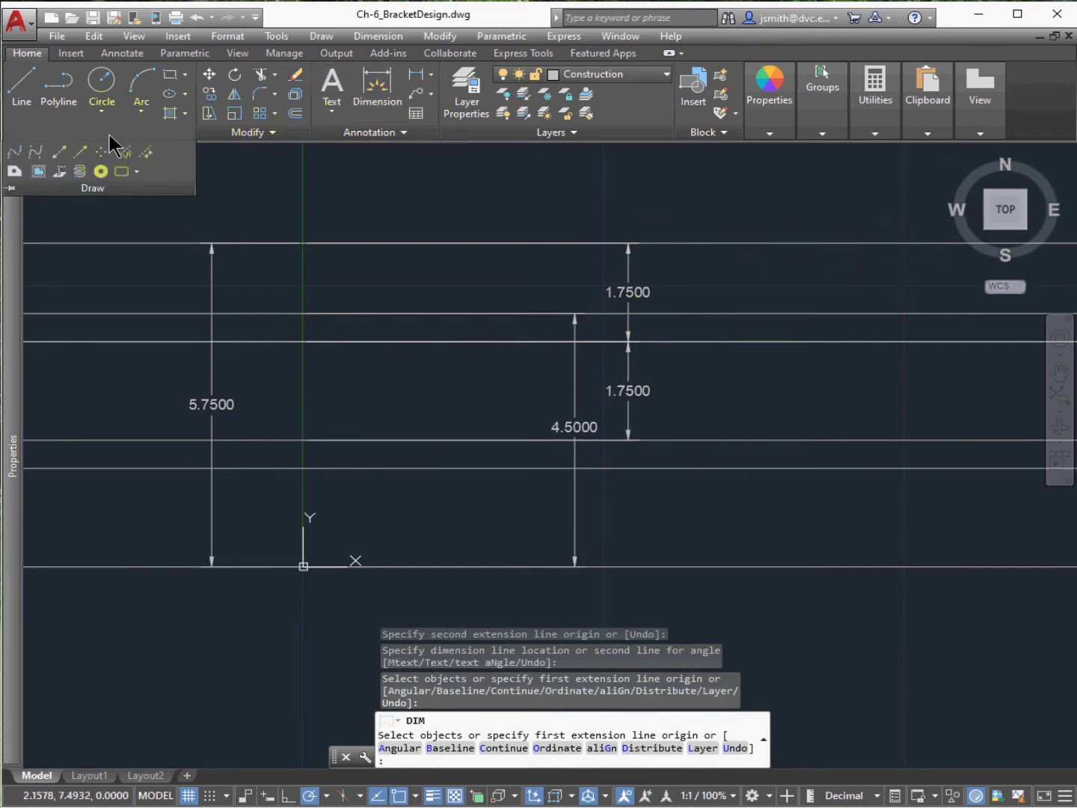
{"action": "left_click", "coordinate": [59, 154]}
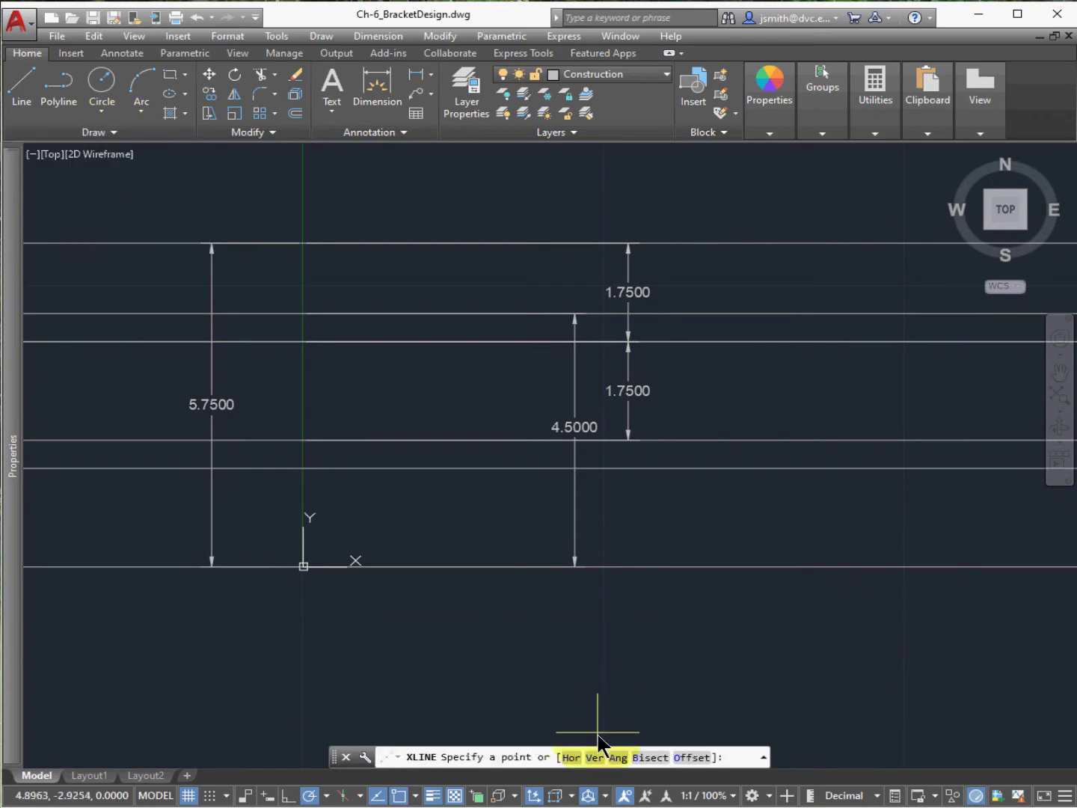
{"action": "left_click", "coordinate": [596, 758]}
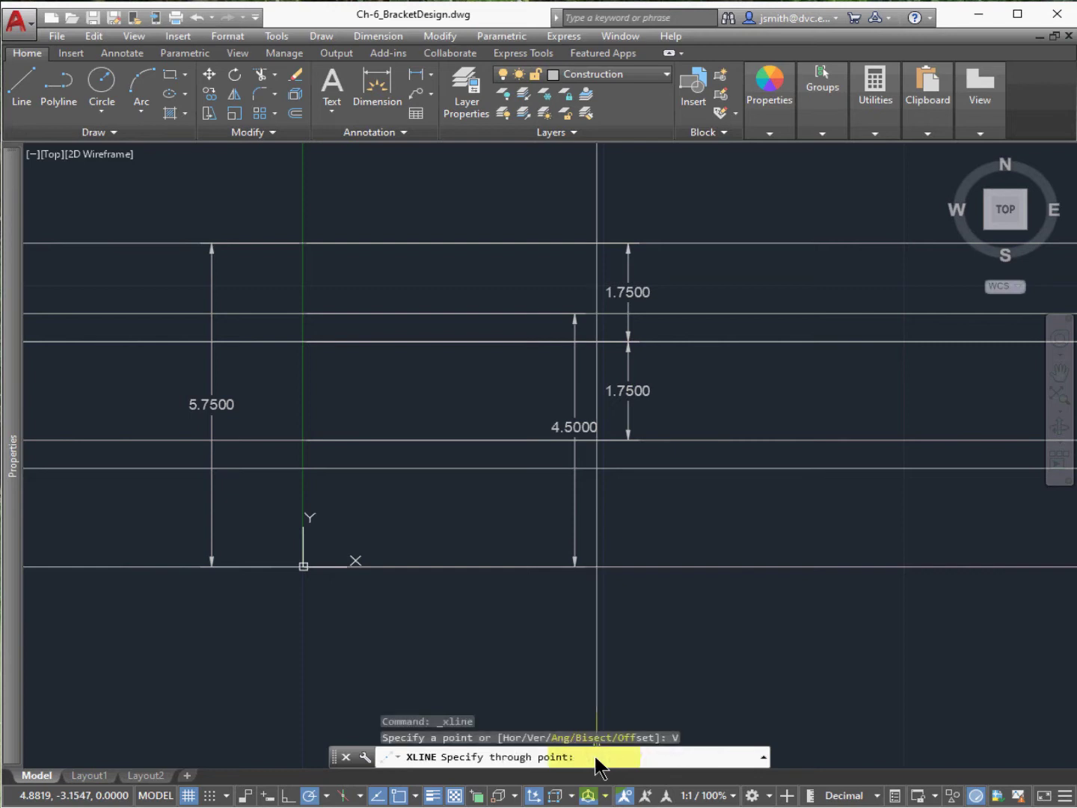
{"action": "type", "text": "0,0"}
{"action": "key", "text": "Return"}
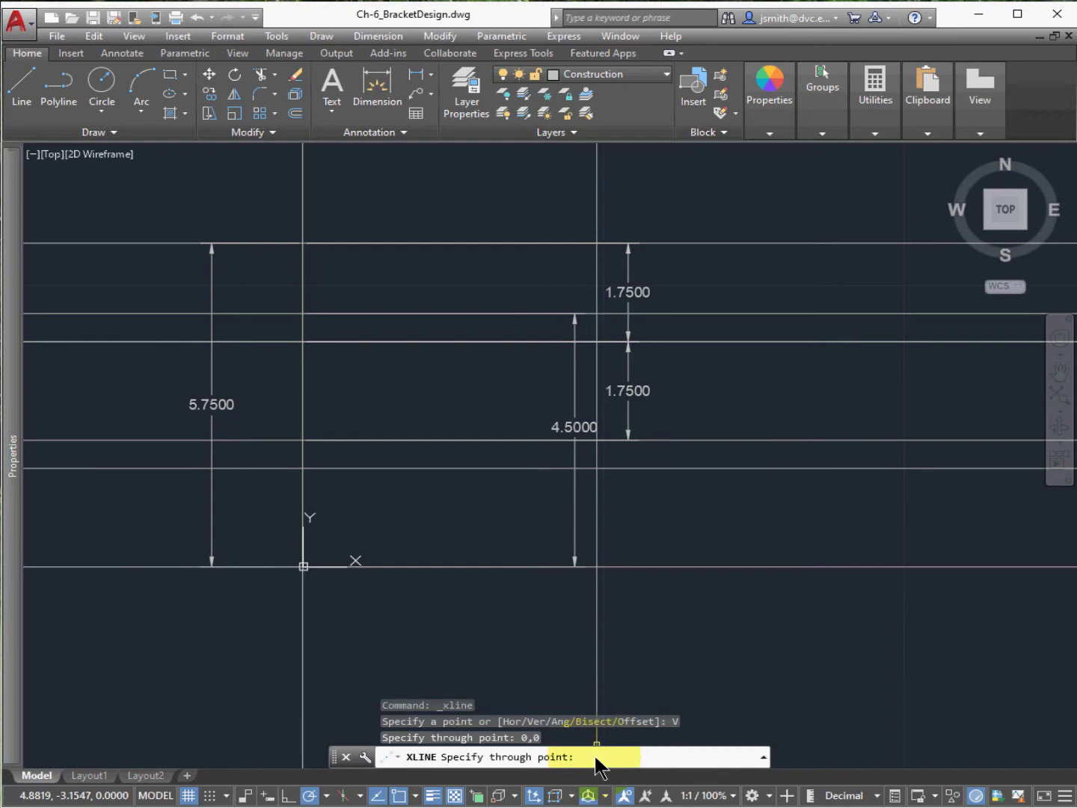
{"action": "key", "text": "Escape"}
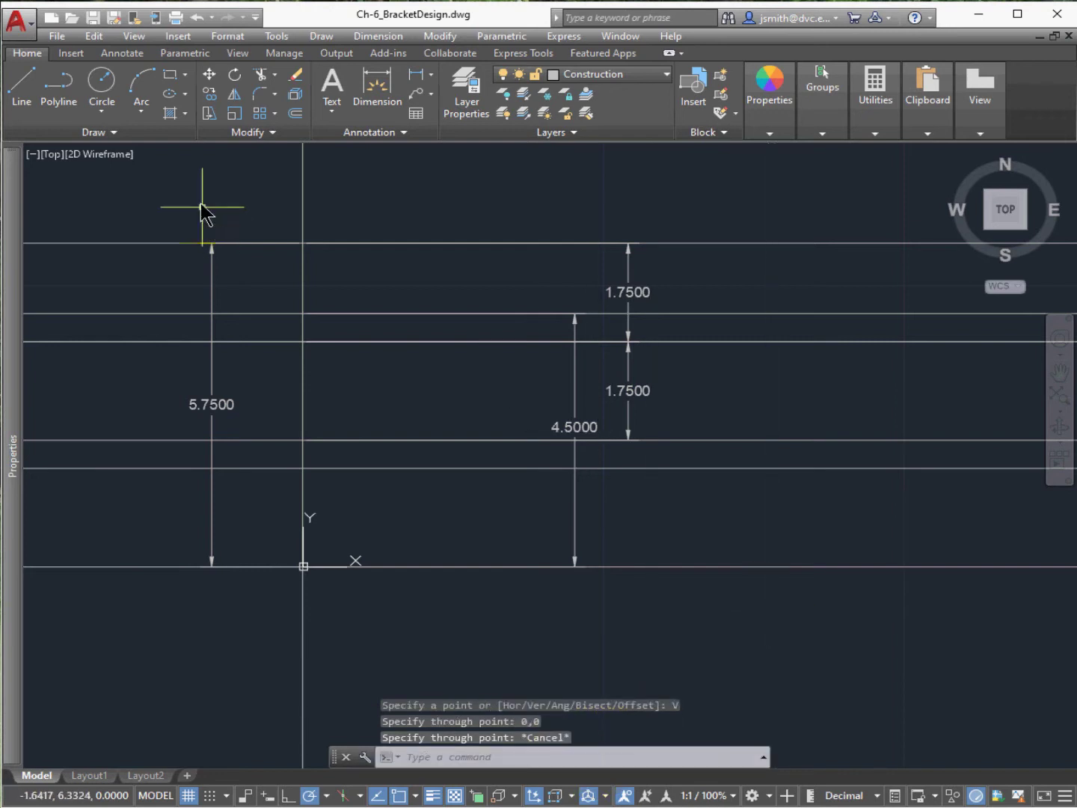
- Offset the vertical construction line at the origin 2.875 toward positive X
{"action": "left_click", "coordinate": [296, 113]}
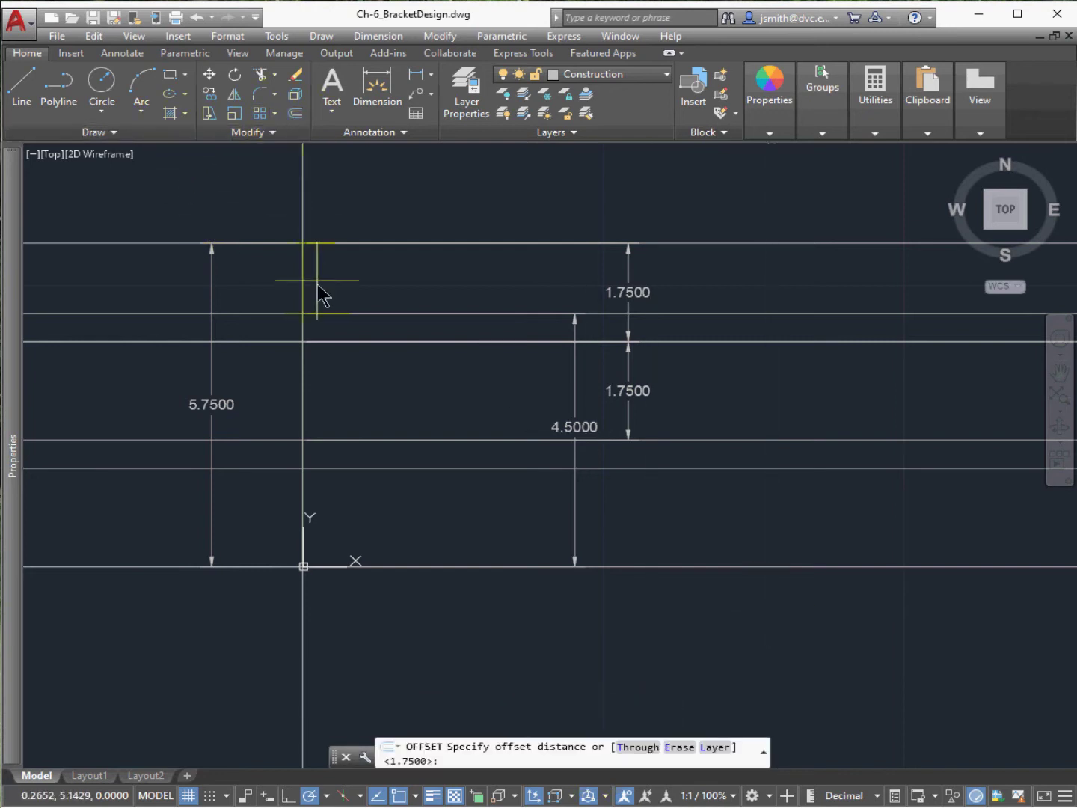
{"action": "left_click", "coordinate": [524, 764]}
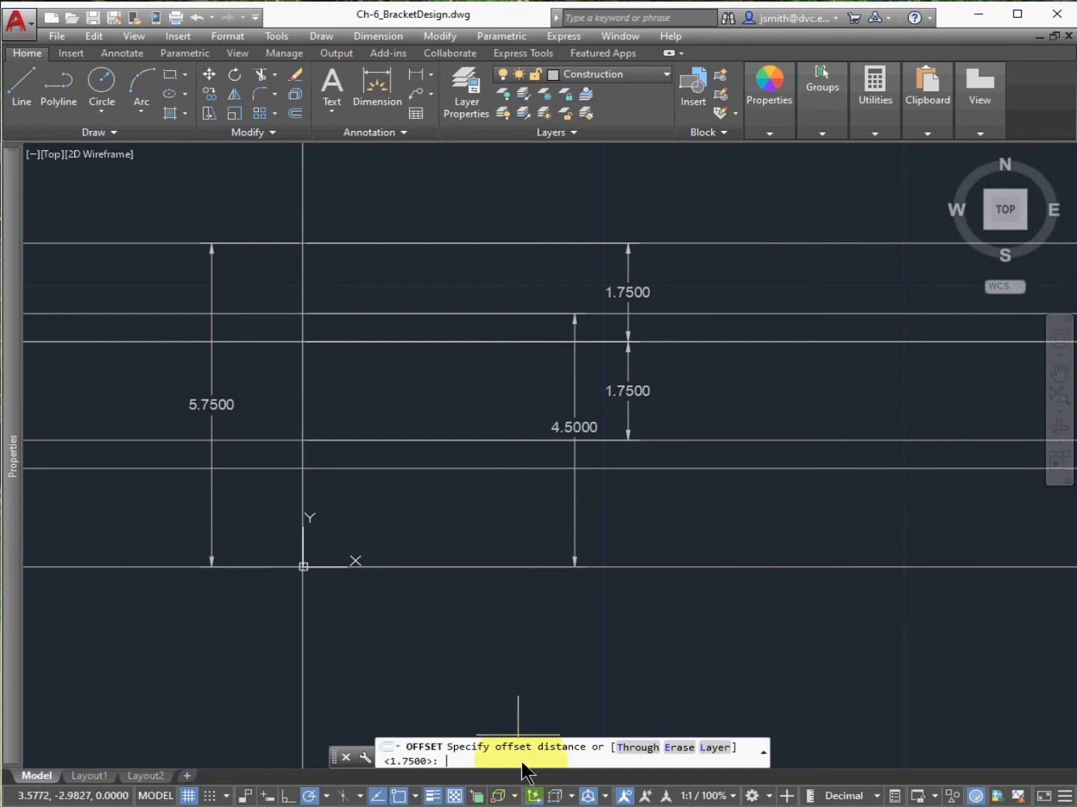
{"action": "type", "text": "2.875"}
{"action": "key", "text": "Return"}
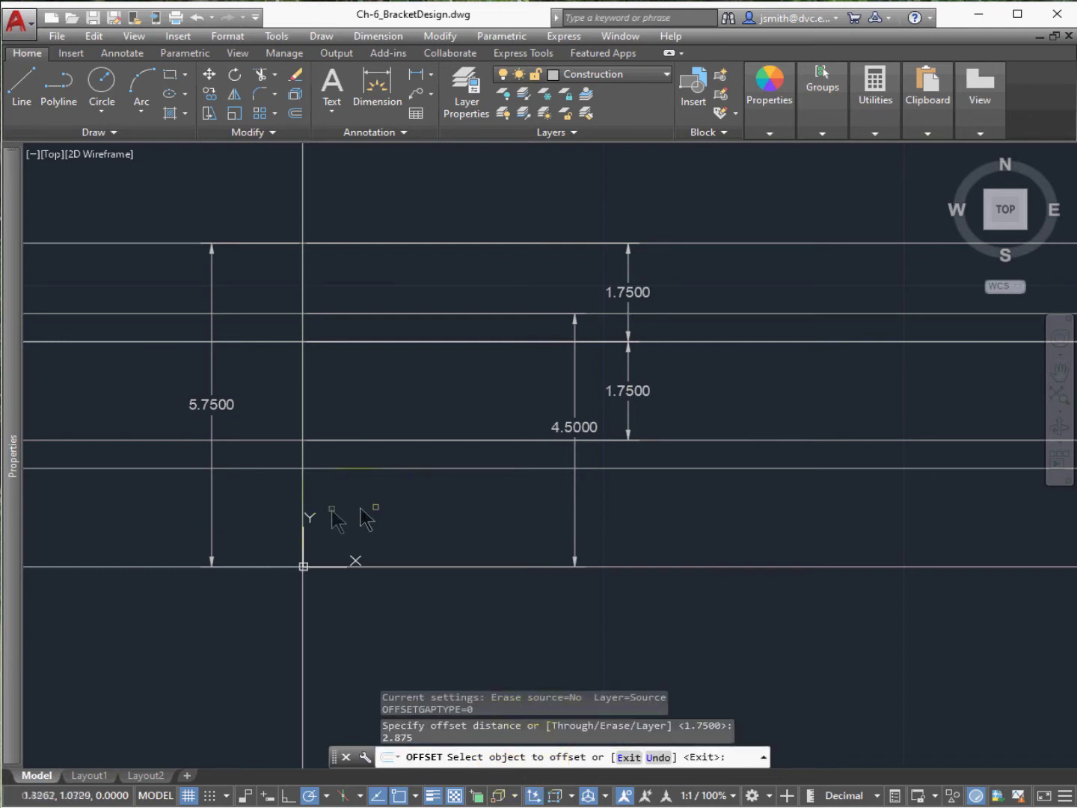
{"action": "left_click", "coordinate": [304, 524]}
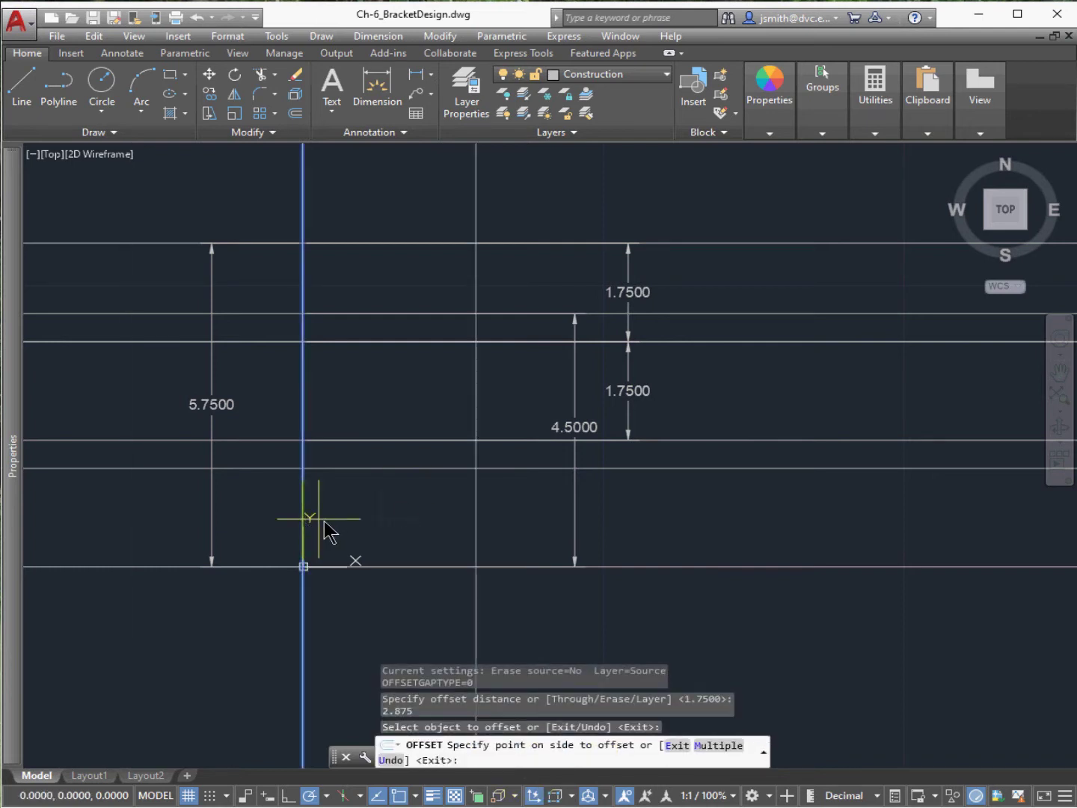
{"action": "left_click", "coordinate": [422, 519]}
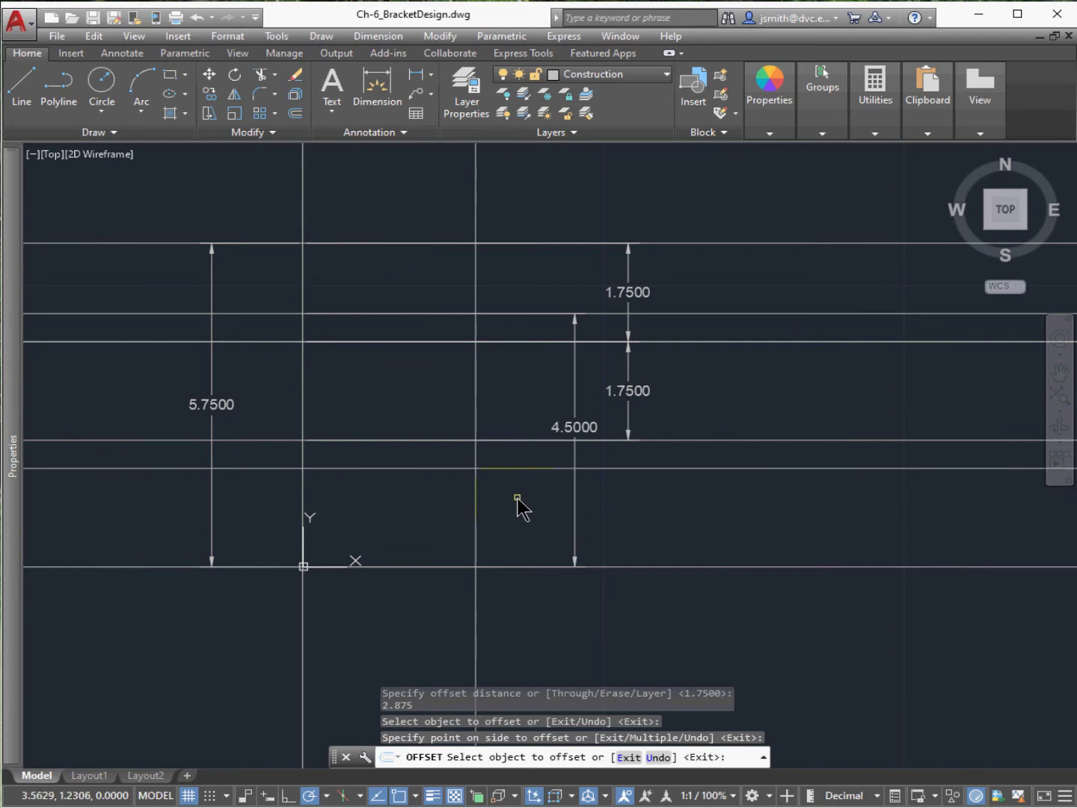
{"action": "key", "text": "Escape"}
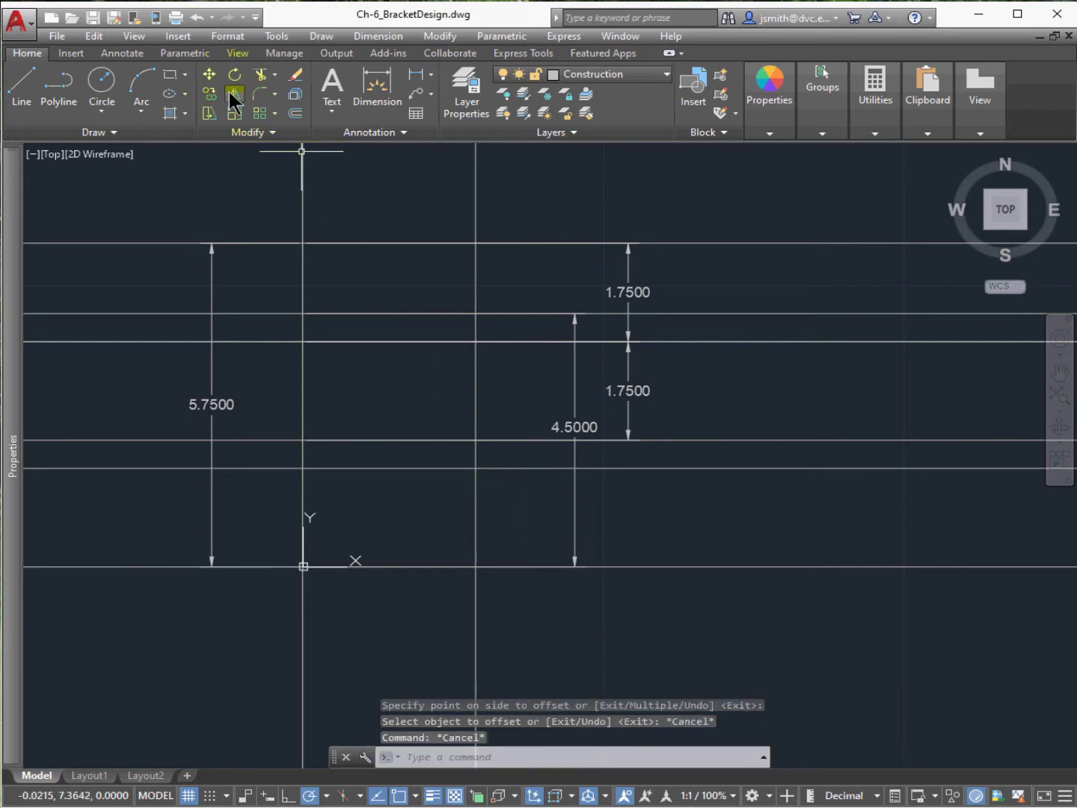
- Offset the rightmost vertical construction line 0.875 toward the Y axis
{"action": "left_click", "coordinate": [296, 113]}
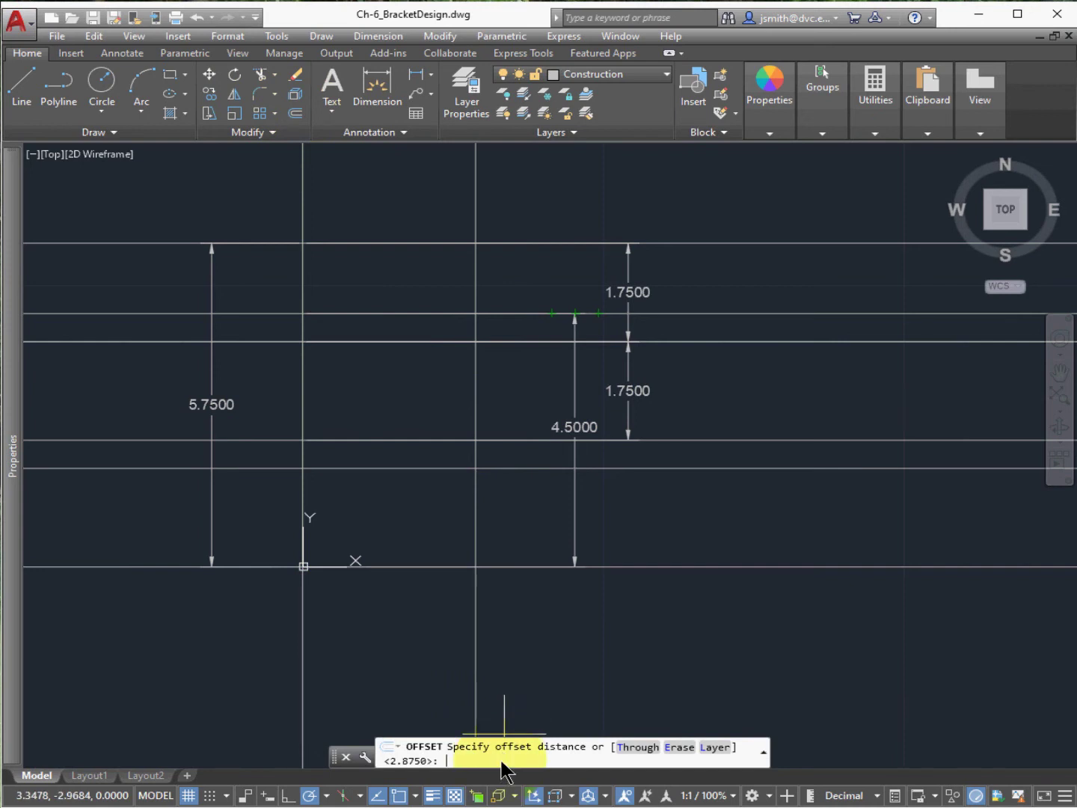
{"action": "type", "text": ".875"}
{"action": "key", "text": "Return"}
{"action": "left_click", "coordinate": [475, 549]}
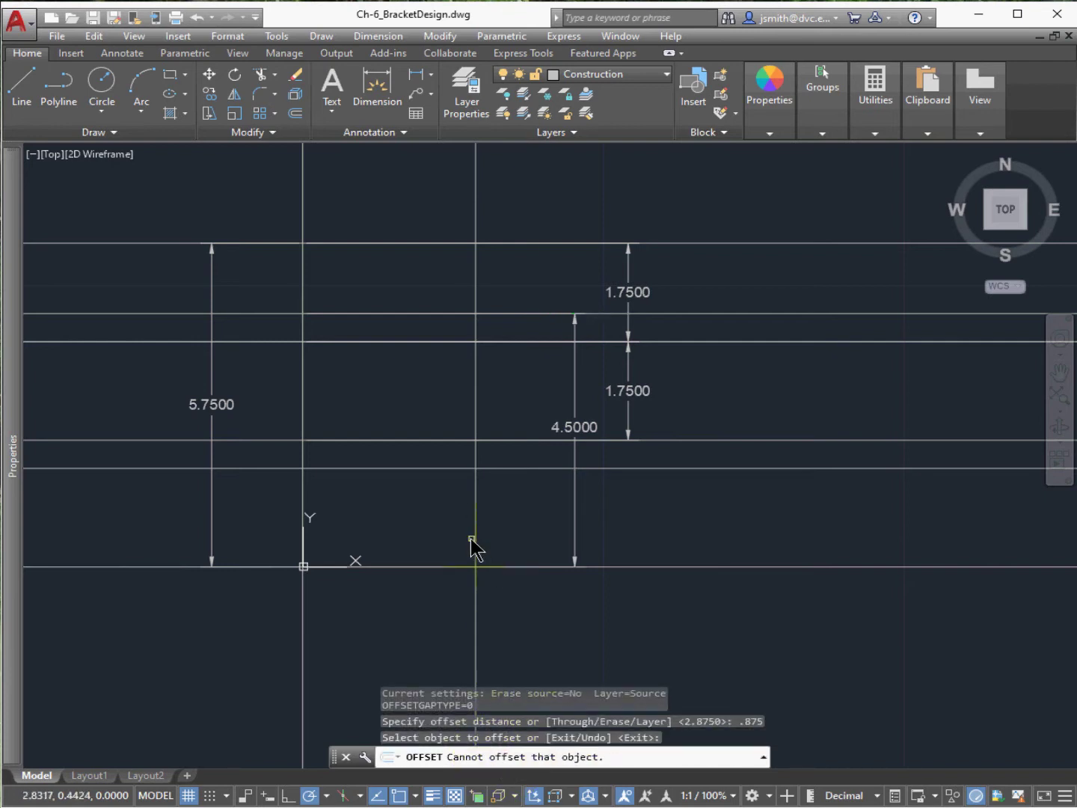
{"action": "left_click", "coordinate": [476, 521]}
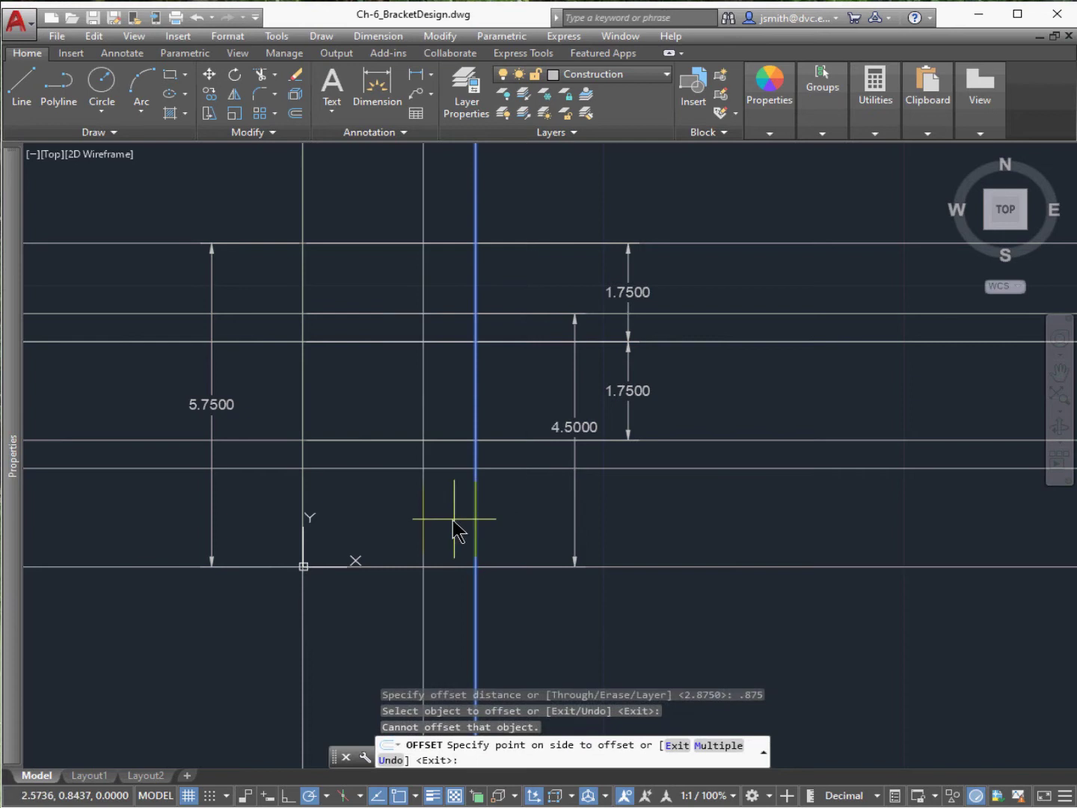
{"action": "left_click", "coordinate": [439, 521]}
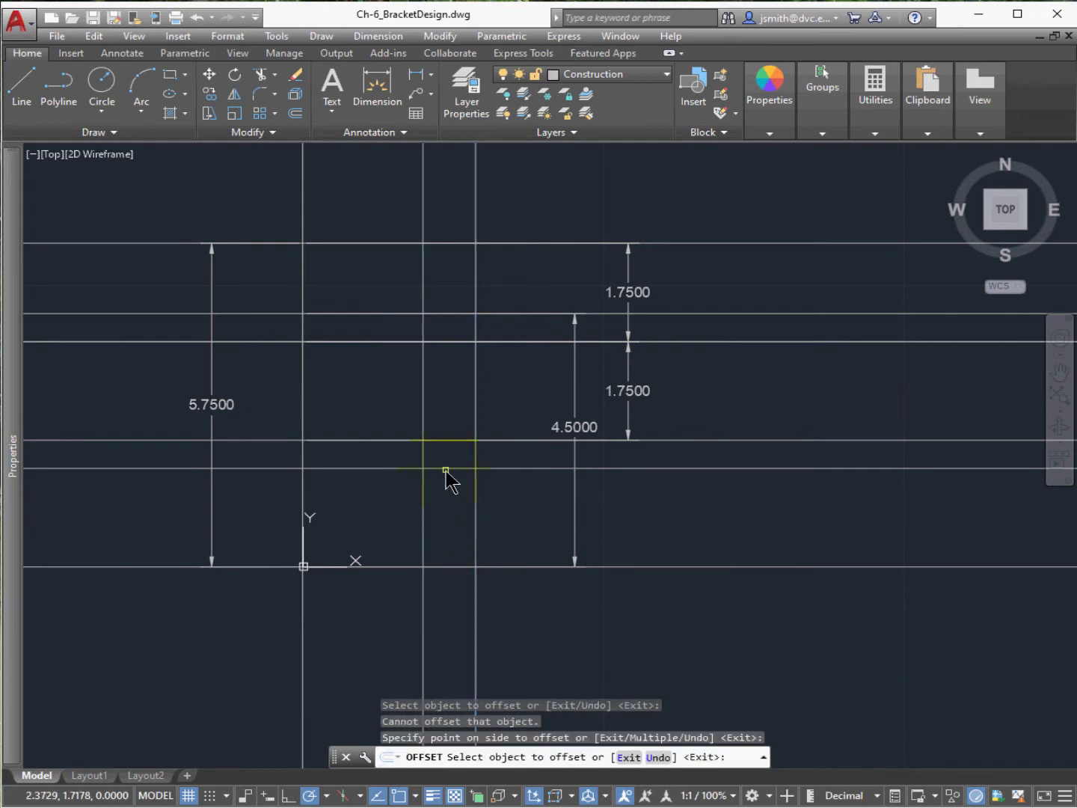
{"action": "key", "text": "Escape"}
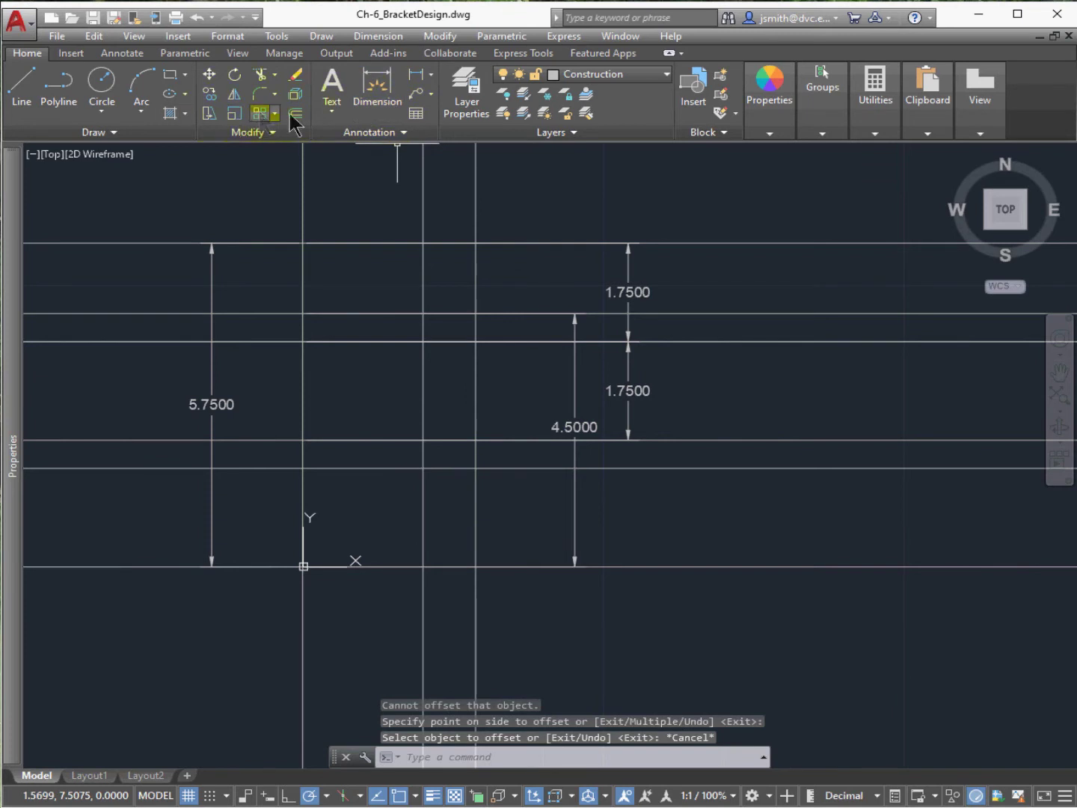
- Offset the rightmost vertical construction line 1.625 toward the Y axis
{"action": "left_click", "coordinate": [296, 113]}
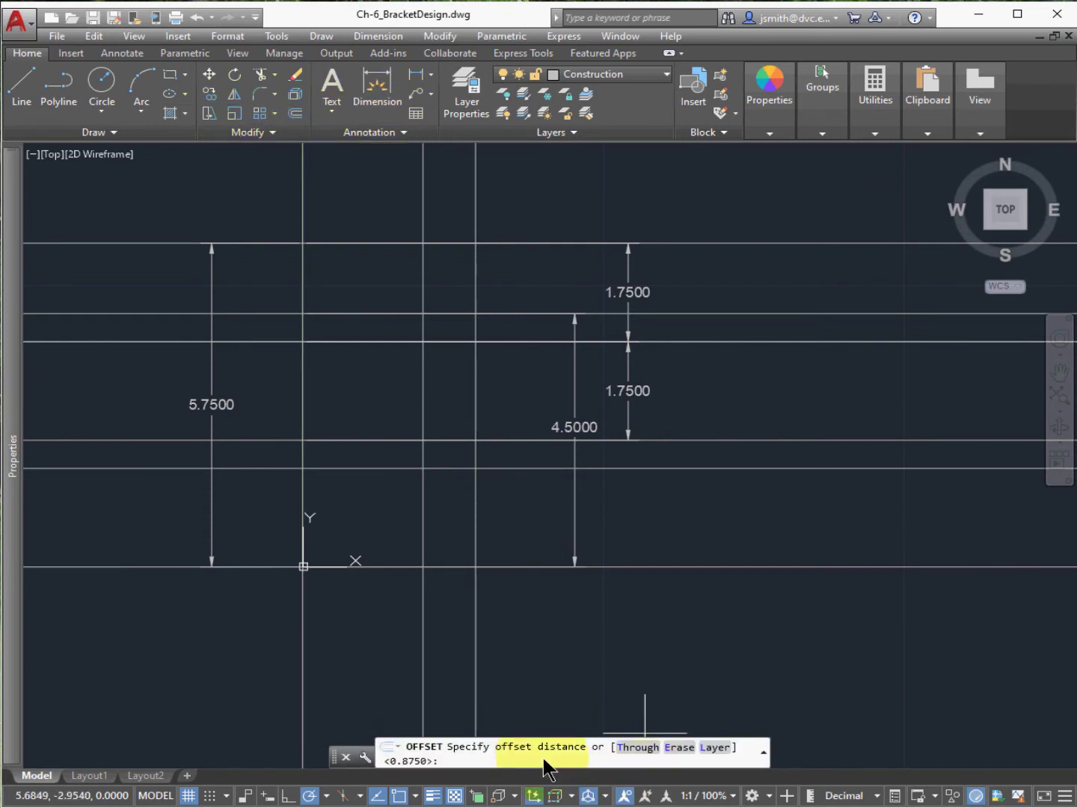
{"action": "type", "text": "1.625"}
{"action": "key", "text": "Return"}
{"action": "left_click", "coordinate": [421, 546]}
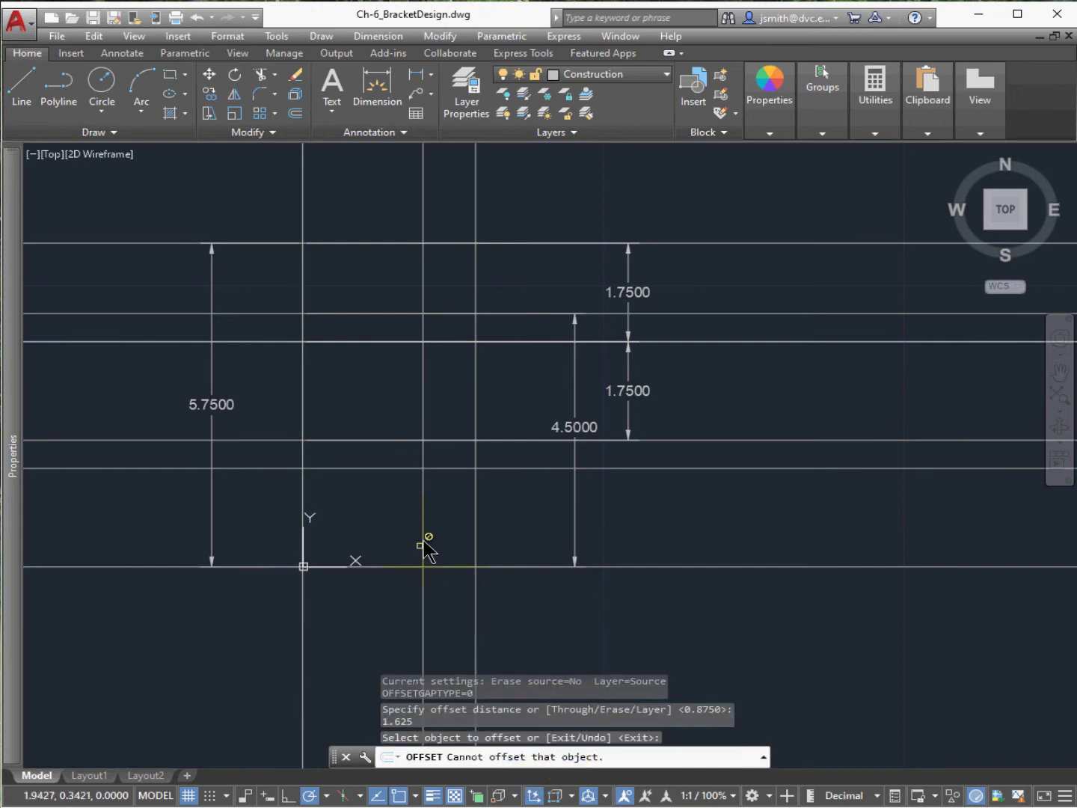
{"action": "left_click", "coordinate": [474, 520]}
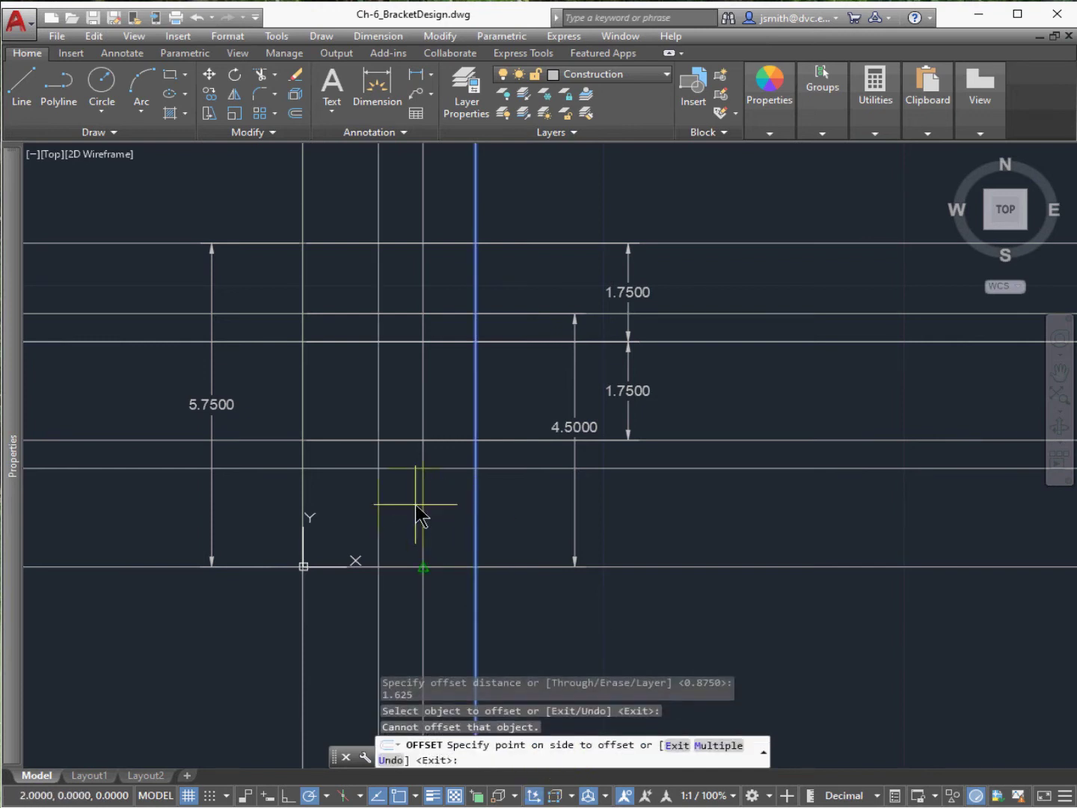
{"action": "left_click", "coordinate": [415, 508]}
{"action": "left_click", "coordinate": [425, 442]}
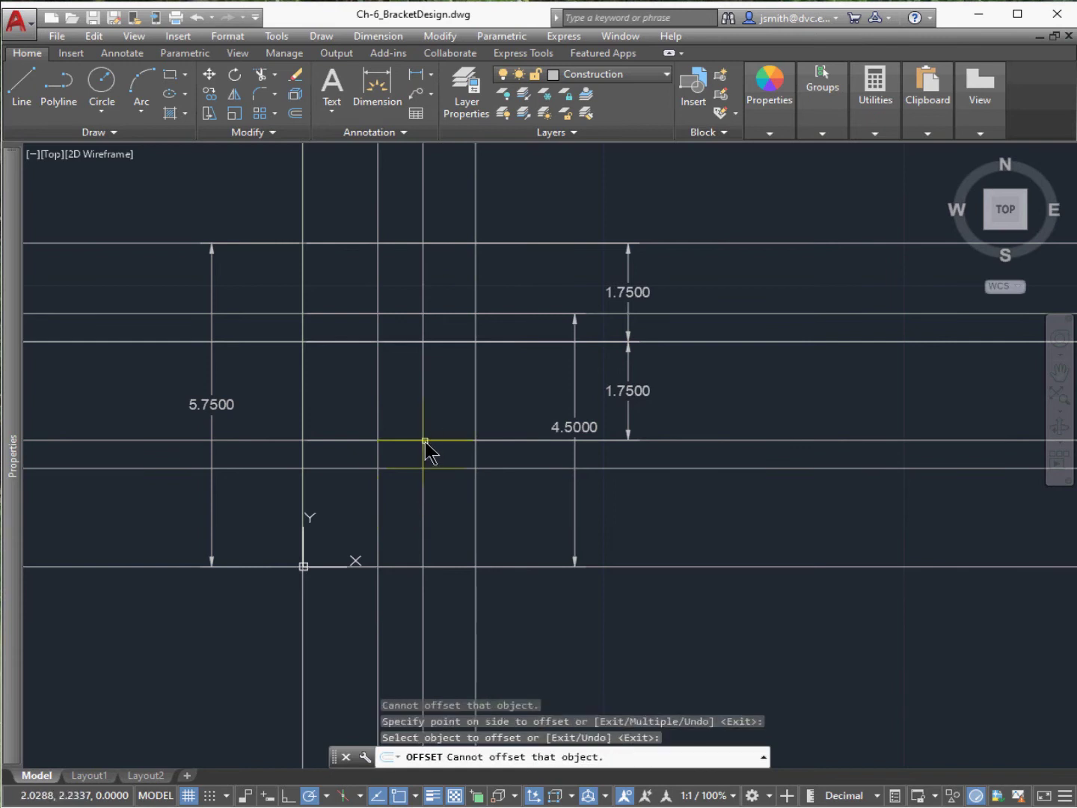
- Dimension the horizontal distance from the origin to the rightmost vertical construction line, placing the dimension below the X axis
{"action": "left_click", "coordinate": [377, 83]}
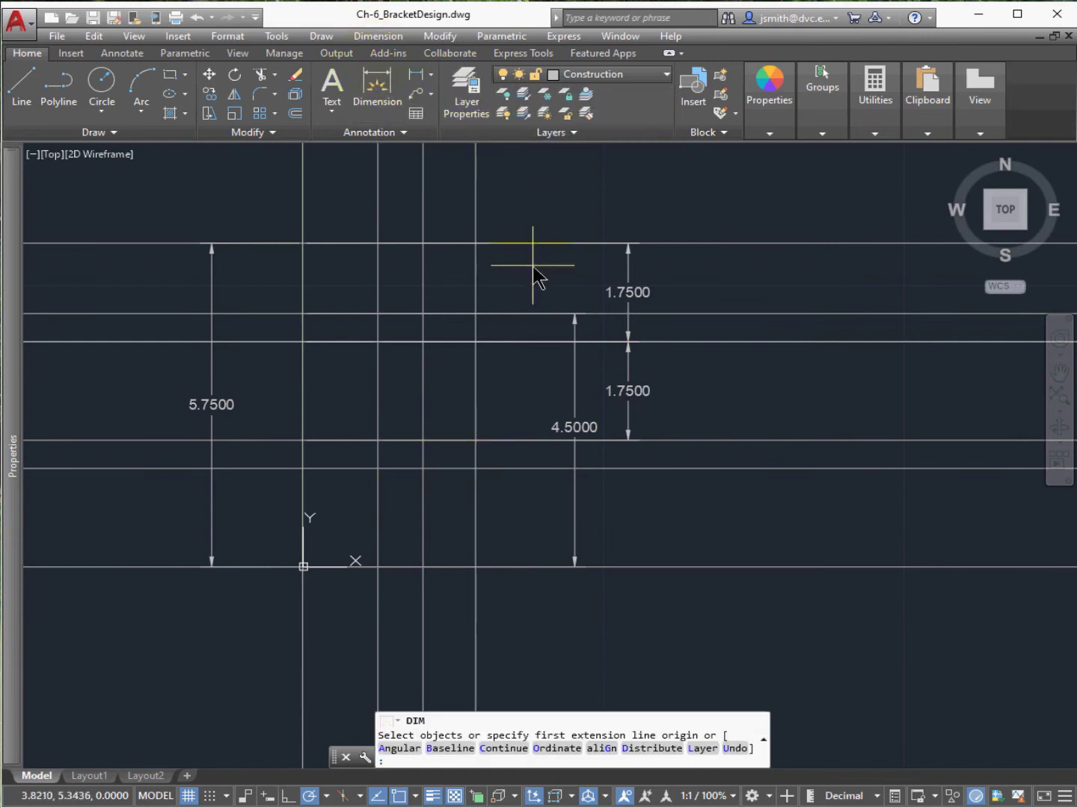
{"action": "scroll", "coordinate": [534, 280], "scroll_direction": "down", "scroll_amount": 2}
{"action": "left_click", "coordinate": [389, 454]}
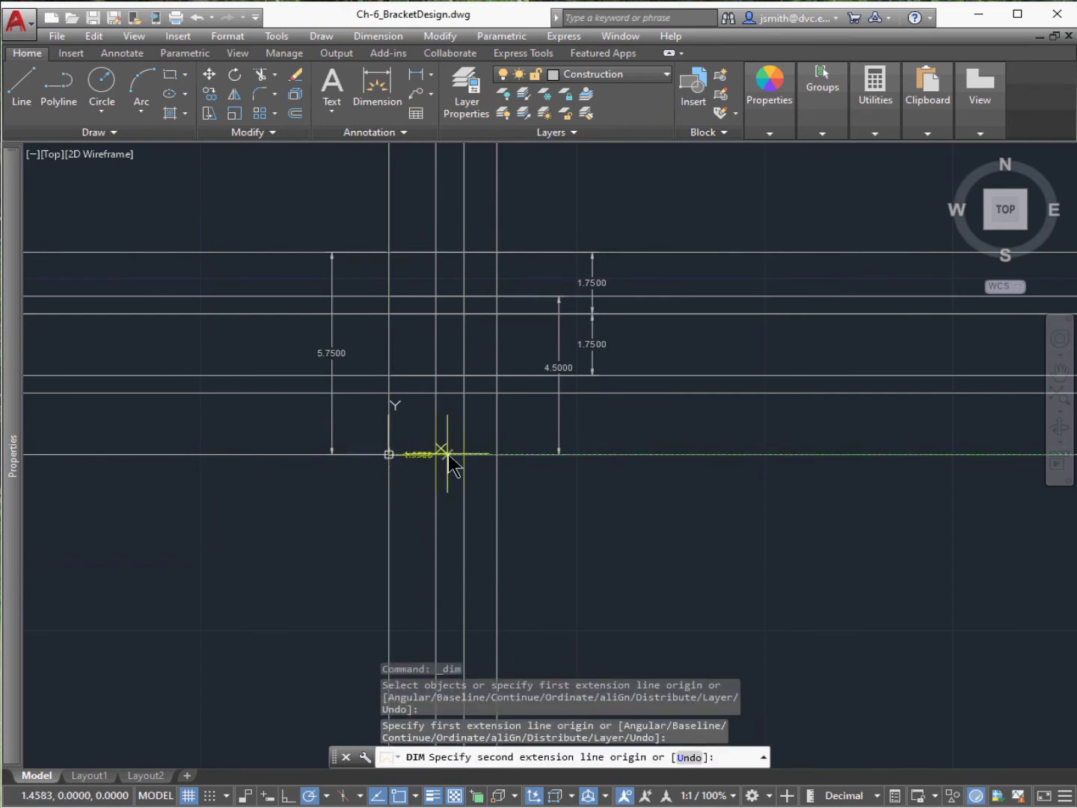
{"action": "left_click", "coordinate": [498, 455]}
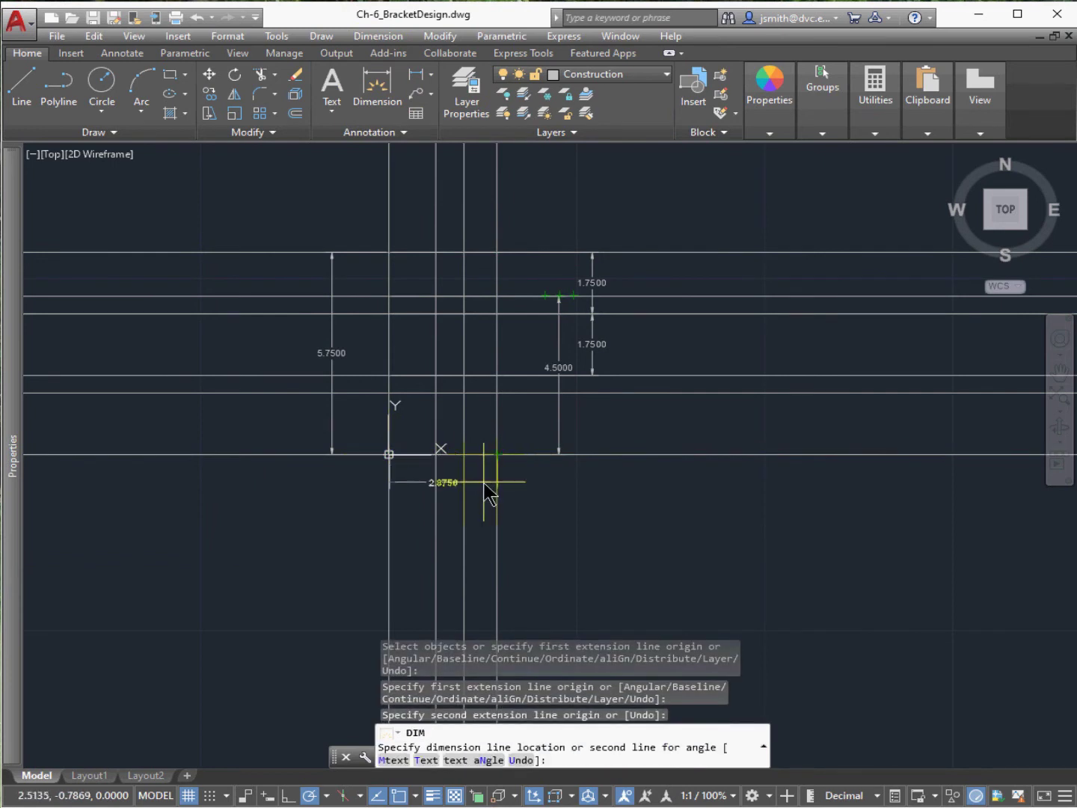
{"action": "left_click", "coordinate": [448, 513]}
{"action": "key", "text": "c"}
{"action": "key", "text": "Return"}
{"action": "scroll", "coordinate": [448, 456], "scroll_direction": "up", "scroll_amount": 3}
{"action": "scroll", "coordinate": [447, 457], "scroll_direction": "down", "scroll_amount": 2}
{"action": "key", "text": "Return"}
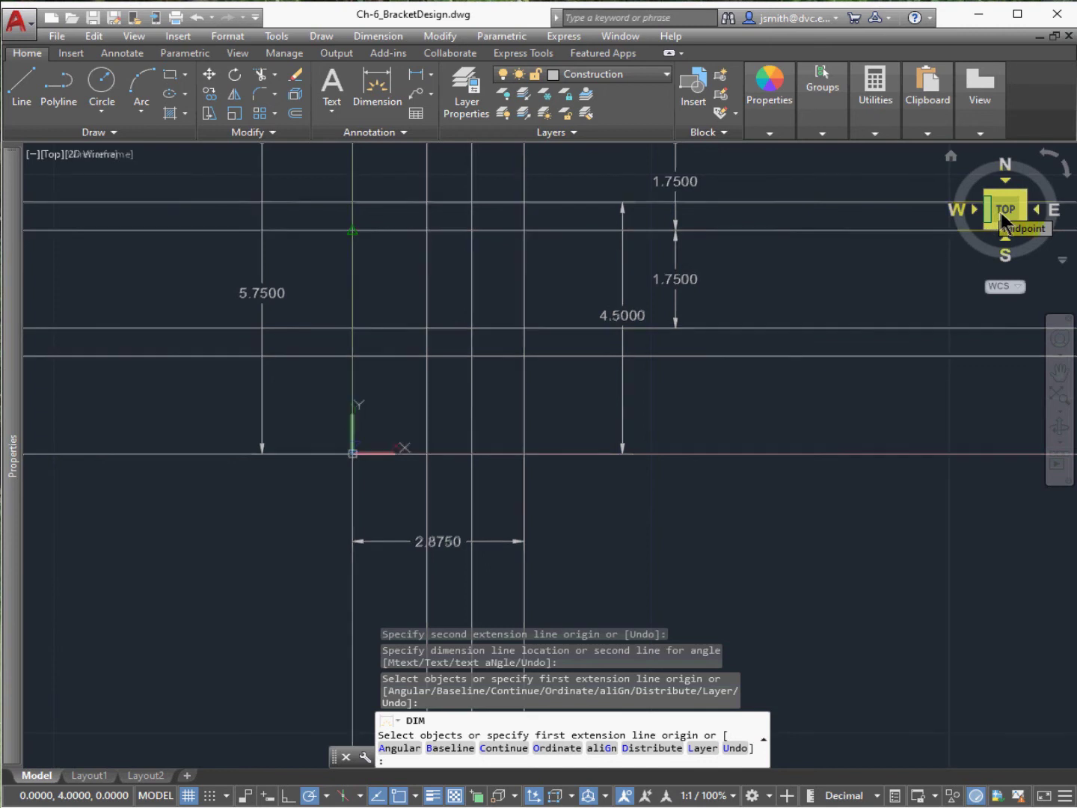
{"action": "left_click_drag", "start_coordinate": [981, 211], "coordinate": [1005, 209]}
{"action": "left_click", "coordinate": [1003, 210]}
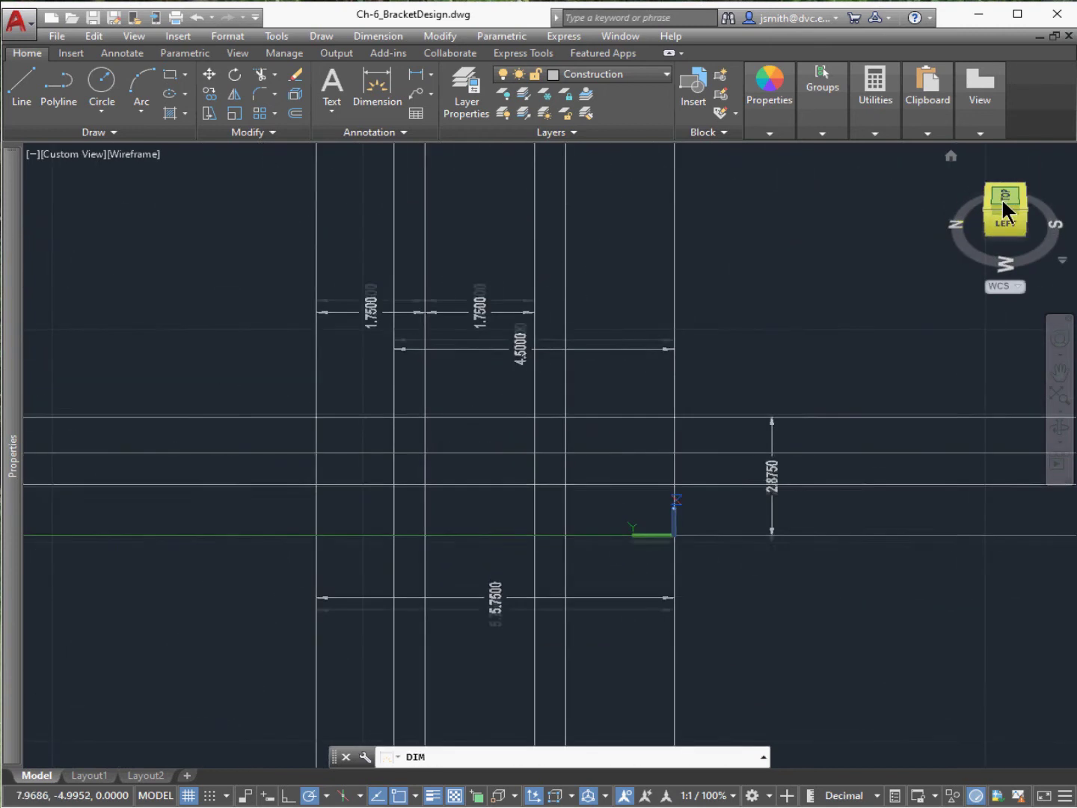
{"action": "left_click", "coordinate": [1064, 174]}
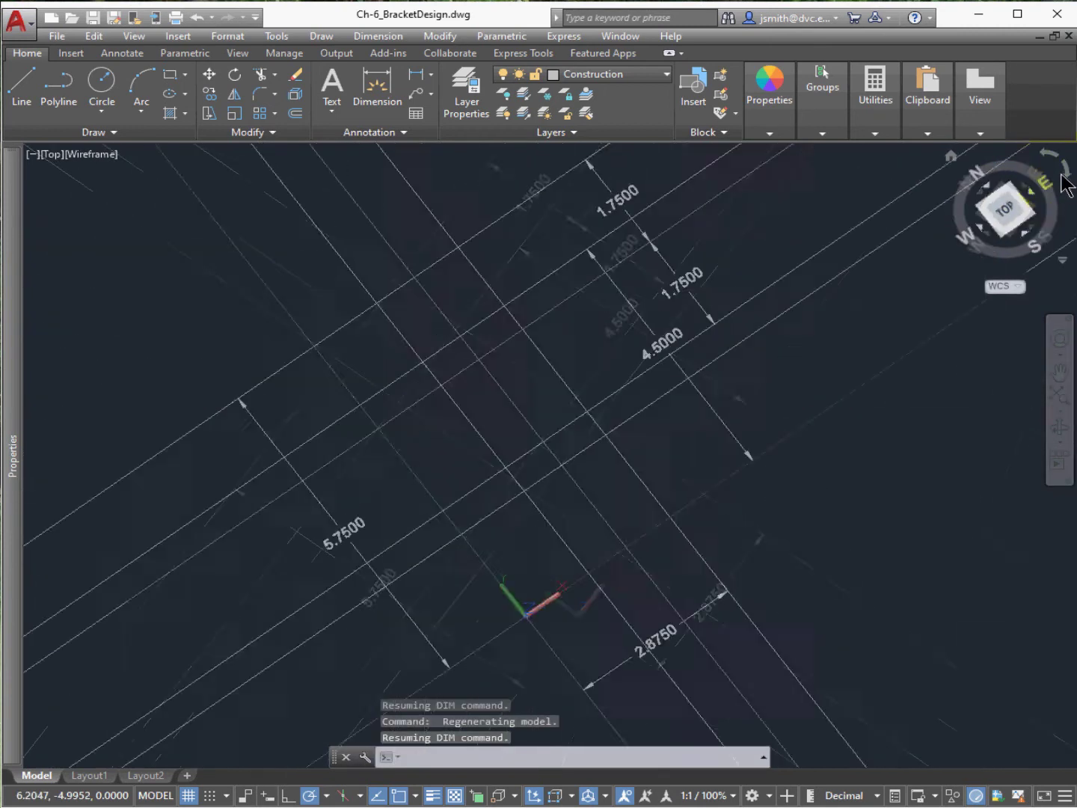
- Dimension the horizontal distance between the two rightmost vertical construction lines, placing it between the X axis and the 2.8750 dimension
{"action": "left_click", "coordinate": [376, 88]}
{"action": "key", "text": "Return"}
{"action": "left_click", "coordinate": [607, 573]}
{"action": "left_click", "coordinate": [554, 572]}
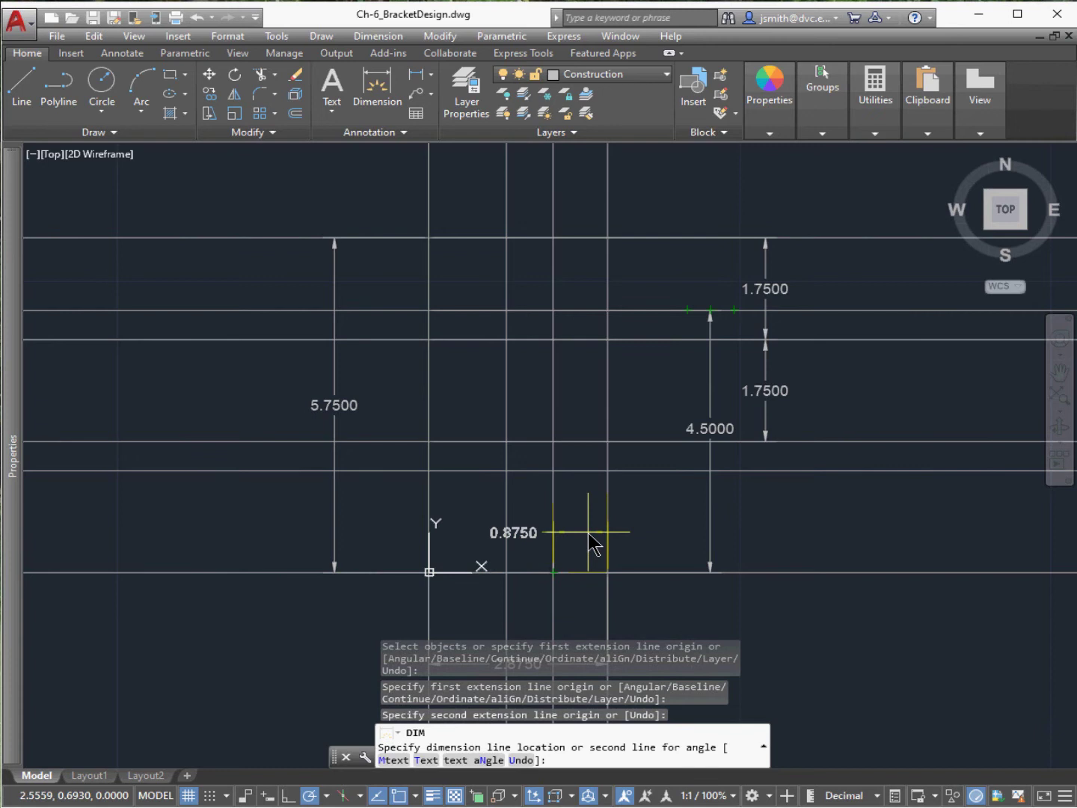
{"action": "scroll", "coordinate": [587, 547], "scroll_direction": "down", "scroll_amount": 2}
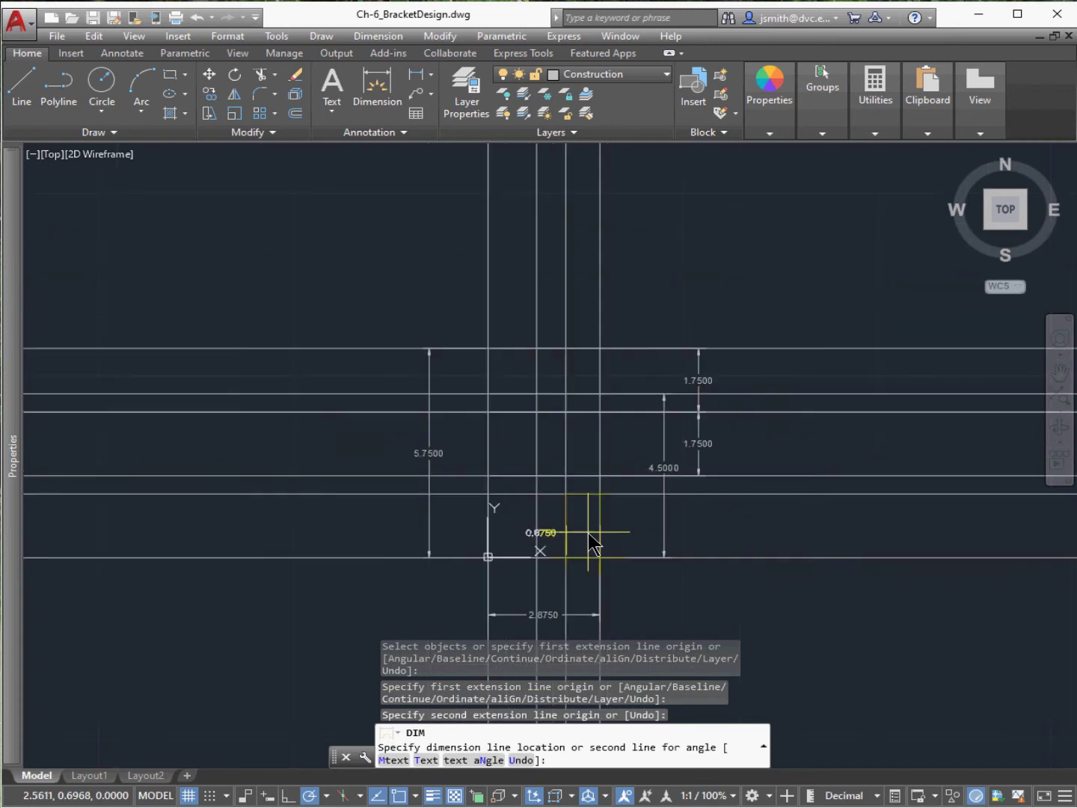
{"action": "left_click", "coordinate": [577, 582]}
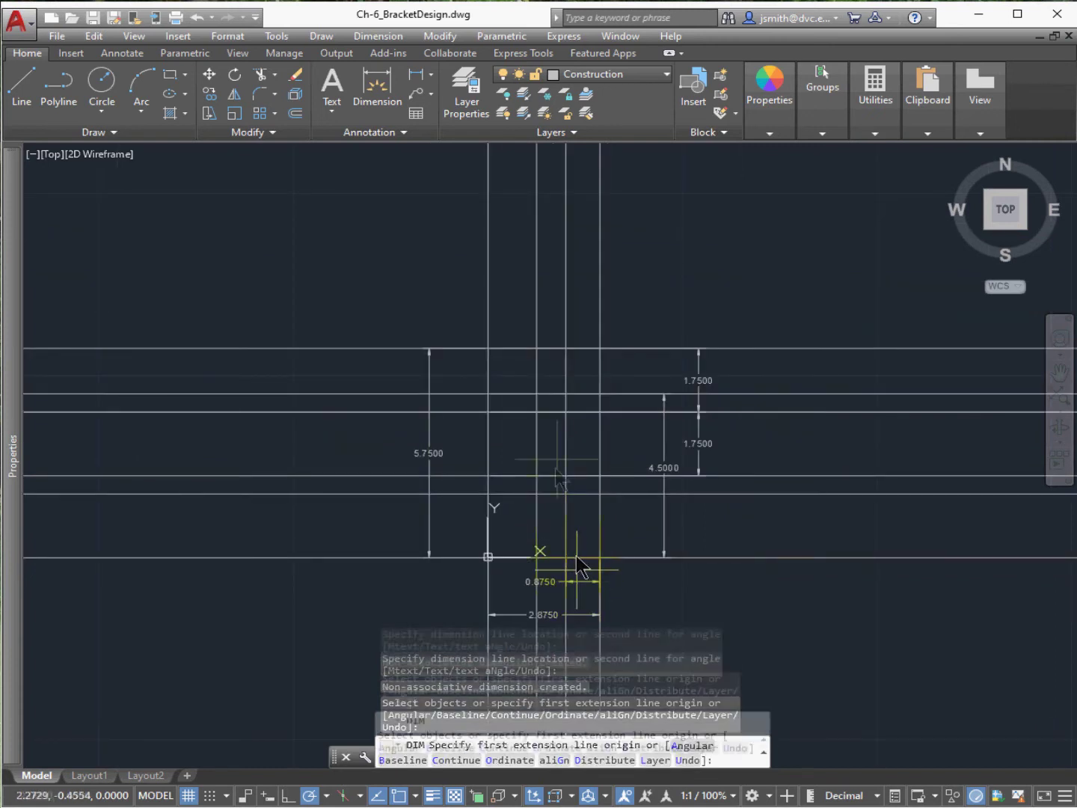
- Dimension the horizontal distance from the rightmost vertical construction line to the first vertical line beyond the origin, placing it between the 0.8750 and 2.8750 dimensions
{"action": "scroll", "coordinate": [432, 580], "scroll_direction": "up", "scroll_amount": 4}
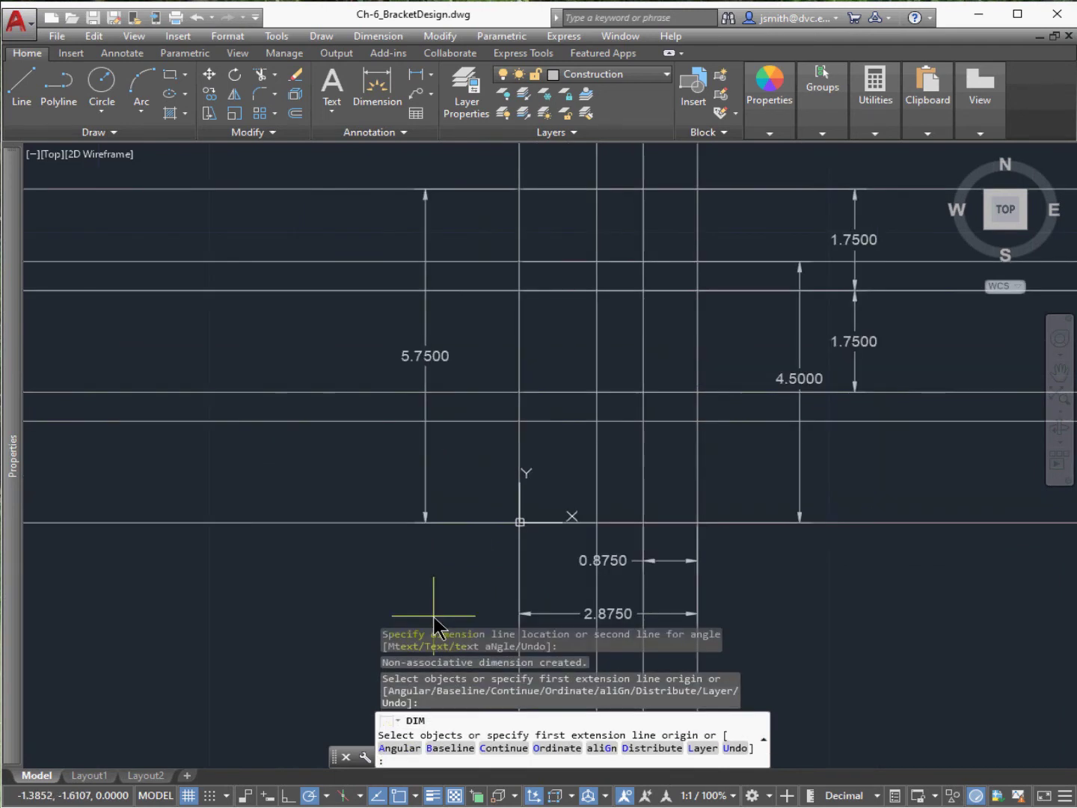
{"action": "left_click", "coordinate": [366, 94]}
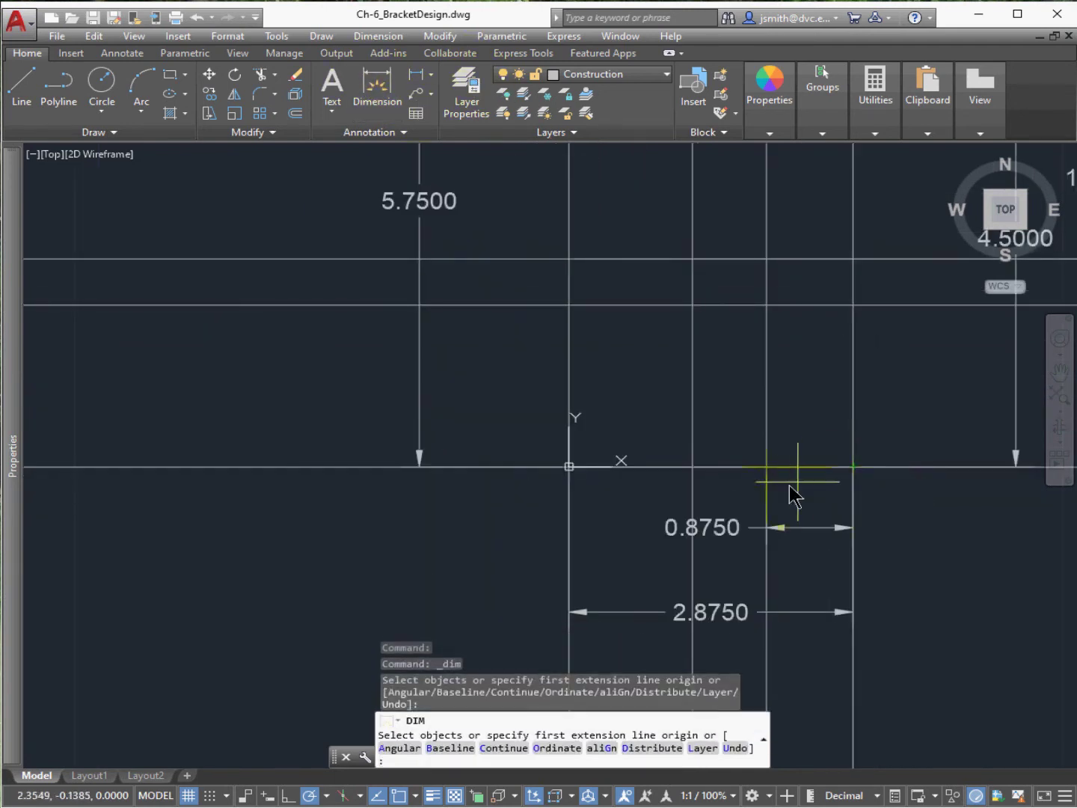
{"action": "left_click", "coordinate": [854, 467]}
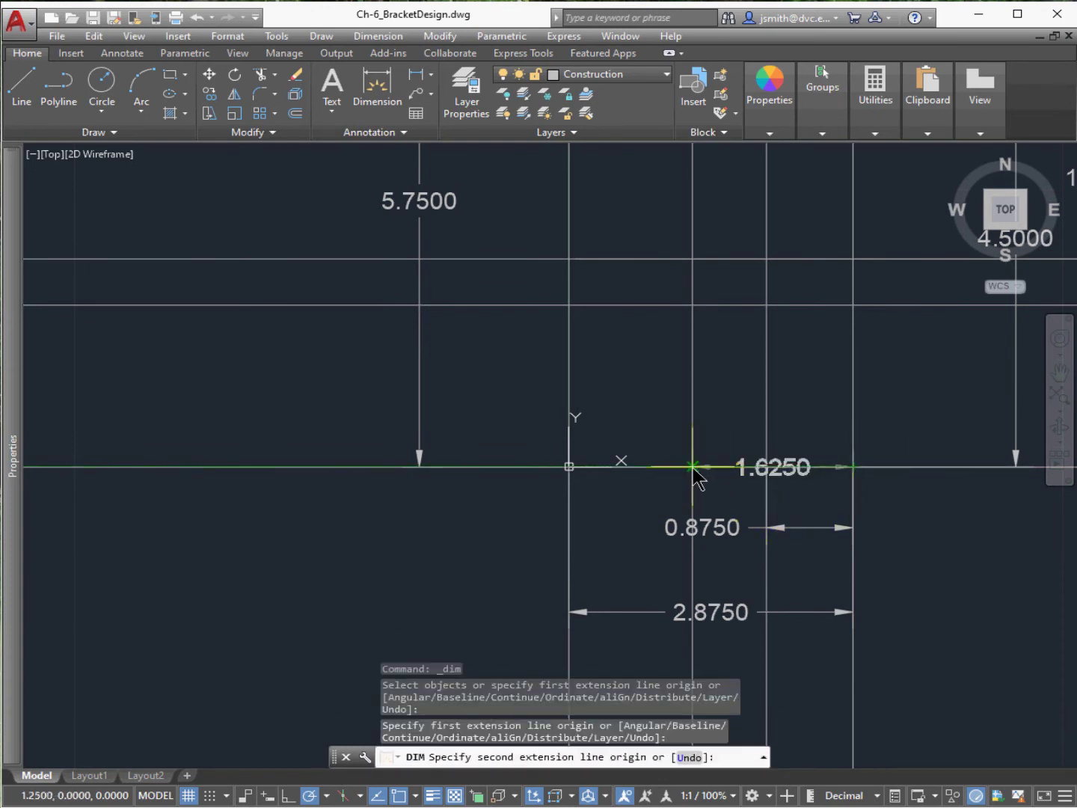
{"action": "left_click", "coordinate": [692, 467]}
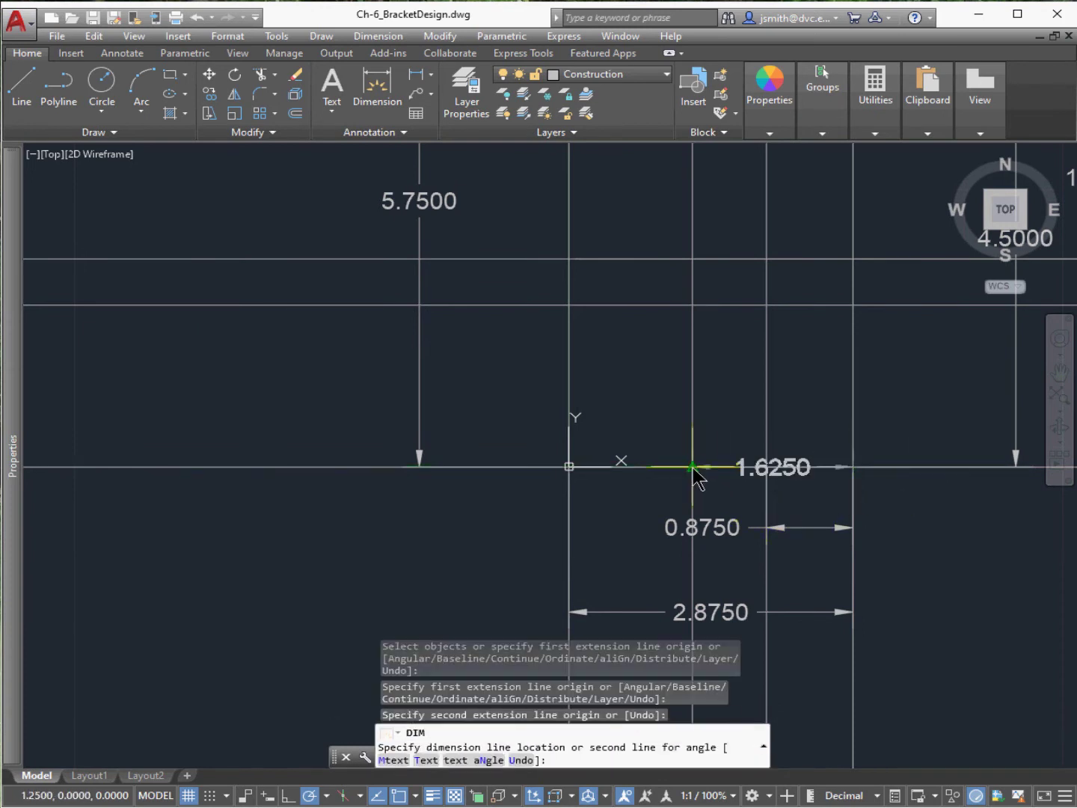
{"action": "left_click", "coordinate": [711, 570]}
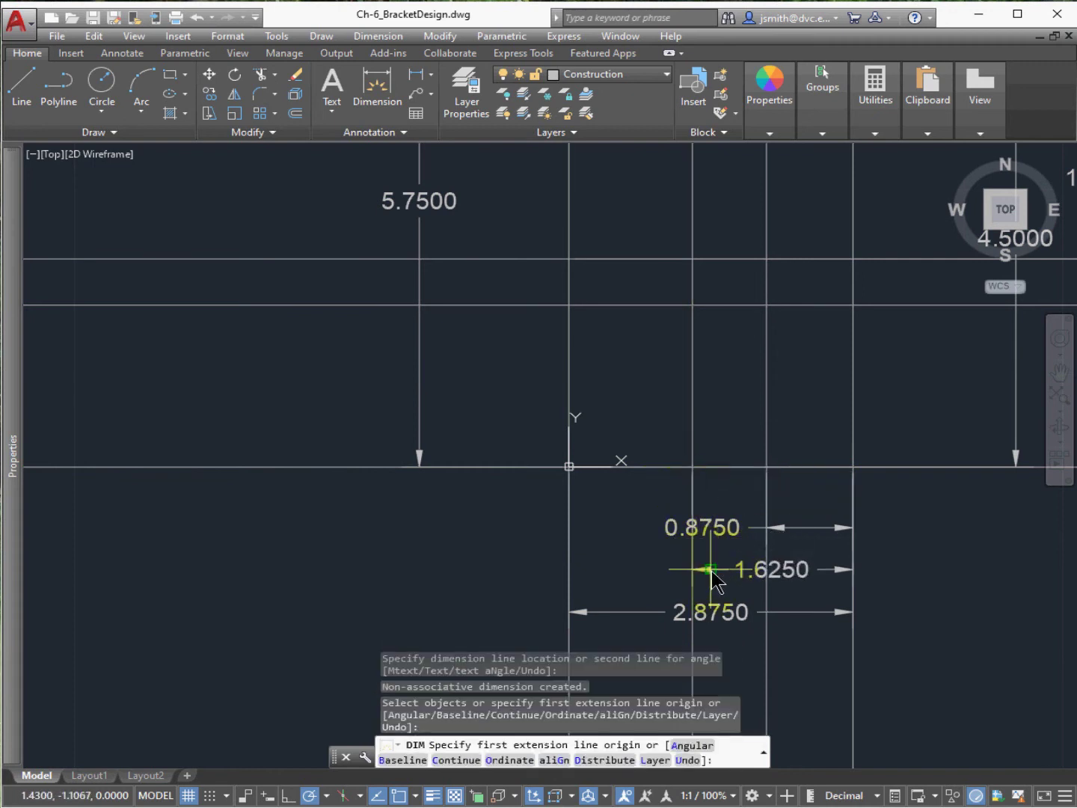
- Switch to Ch-6_BracketDesign.pdf in Acrobat, examine the side-view spacing dimensions on page 2, and return to the AutoCAD drawing
{"action": "key", "text": "alt+Tab"}
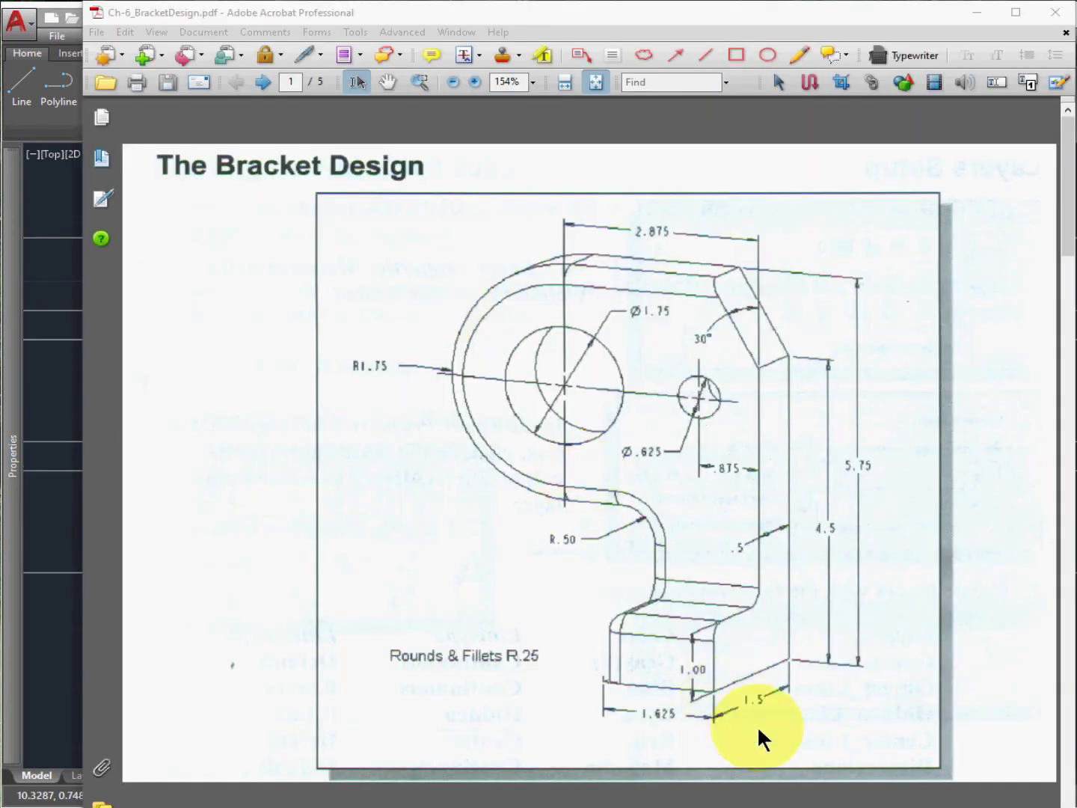
{"action": "left_click", "coordinate": [757, 693]}
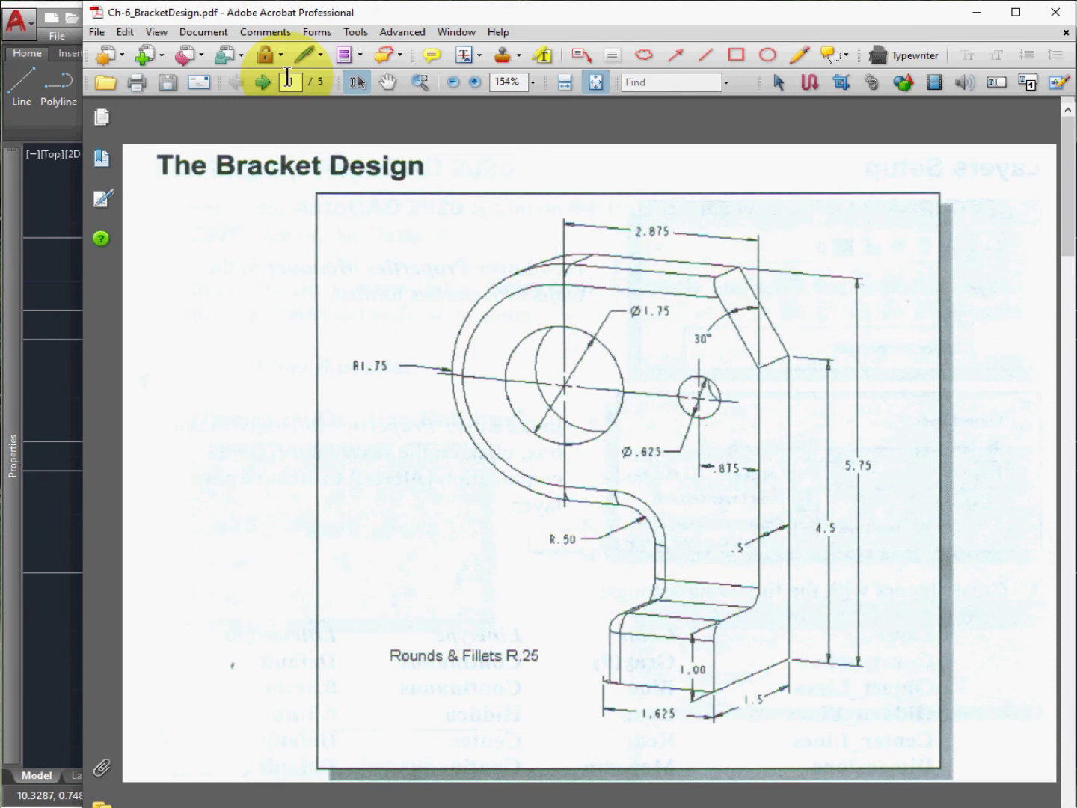
{"action": "left_click", "coordinate": [264, 82]}
{"action": "left_click_drag", "start_coordinate": [668, 636], "coordinate": [699, 636]}
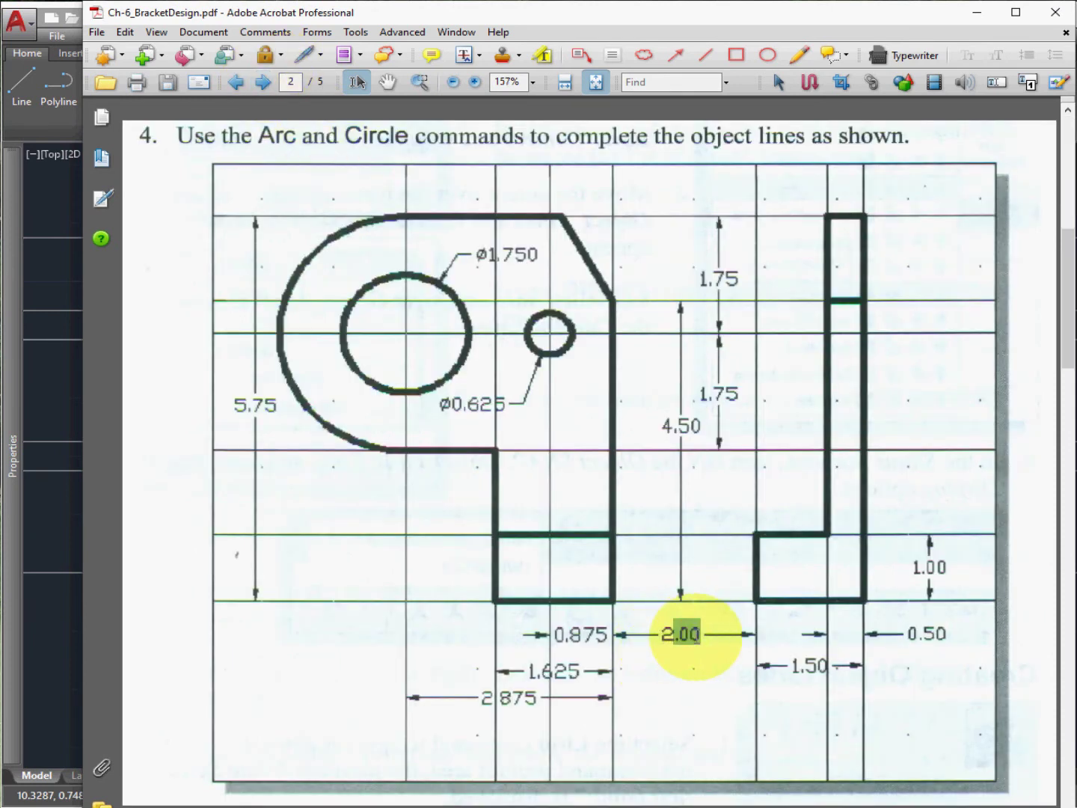
{"action": "left_click", "coordinate": [799, 657]}
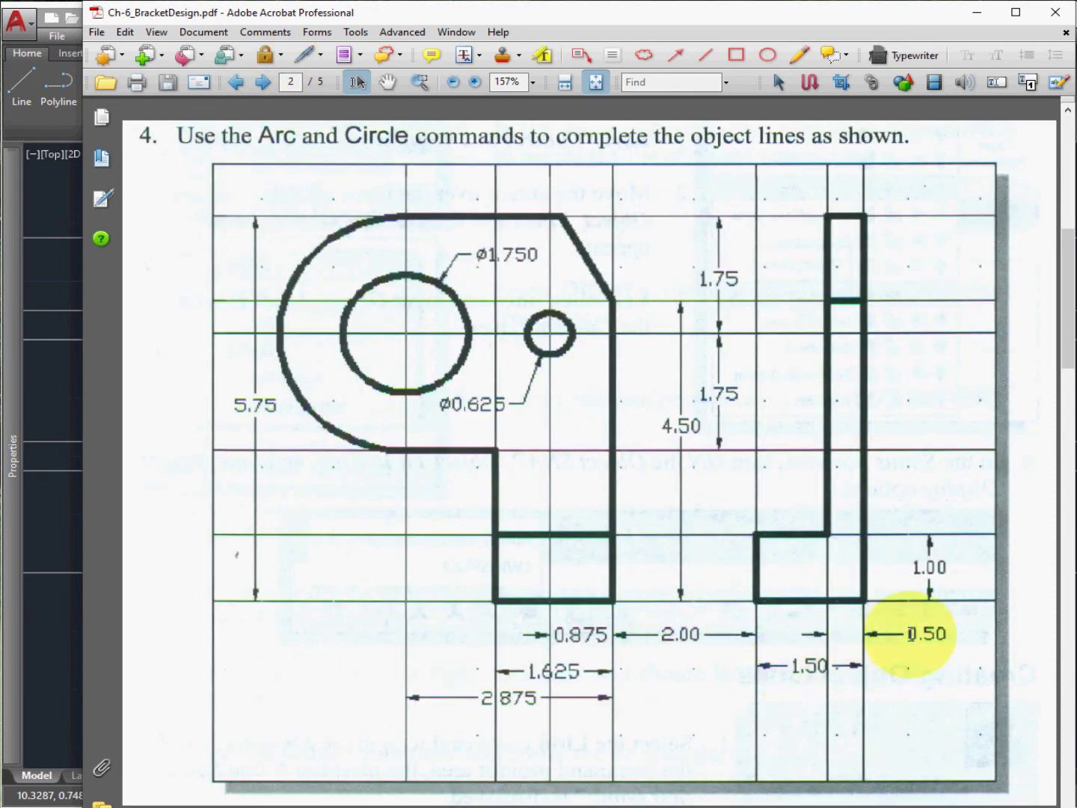
{"action": "left_click", "coordinate": [977, 12]}
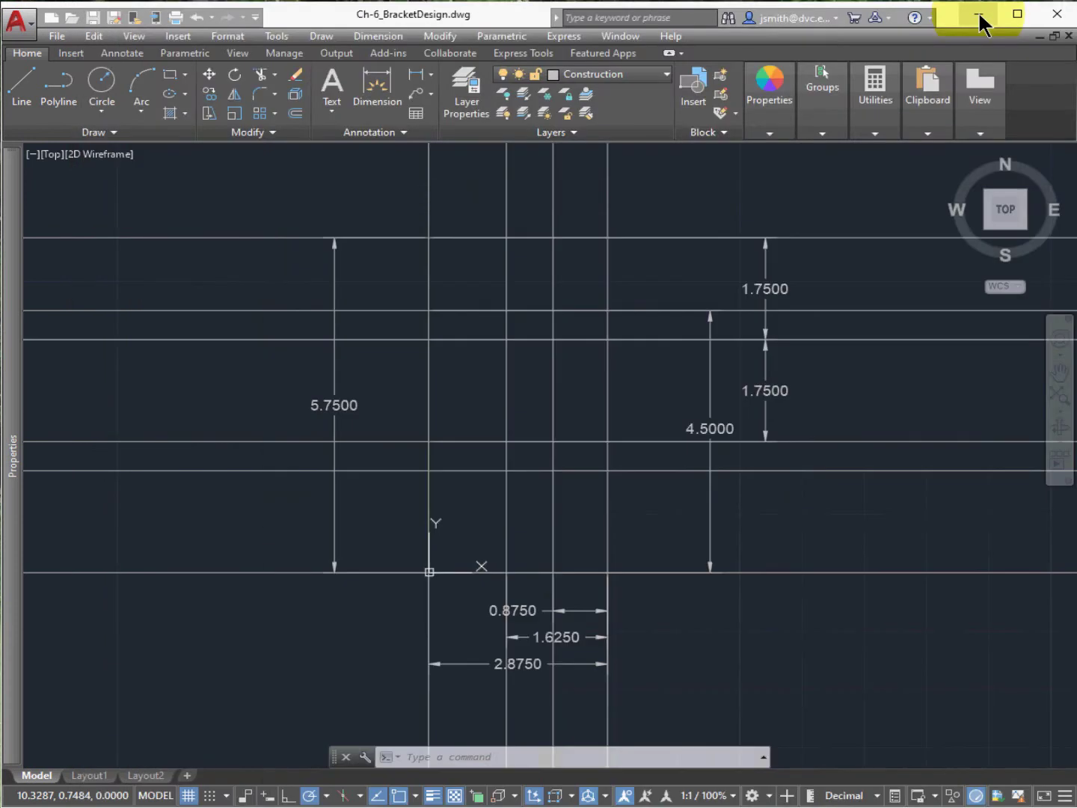
- Offset the rightmost vertical construction line 2 units away from the Y axis
{"action": "left_click", "coordinate": [294, 114]}
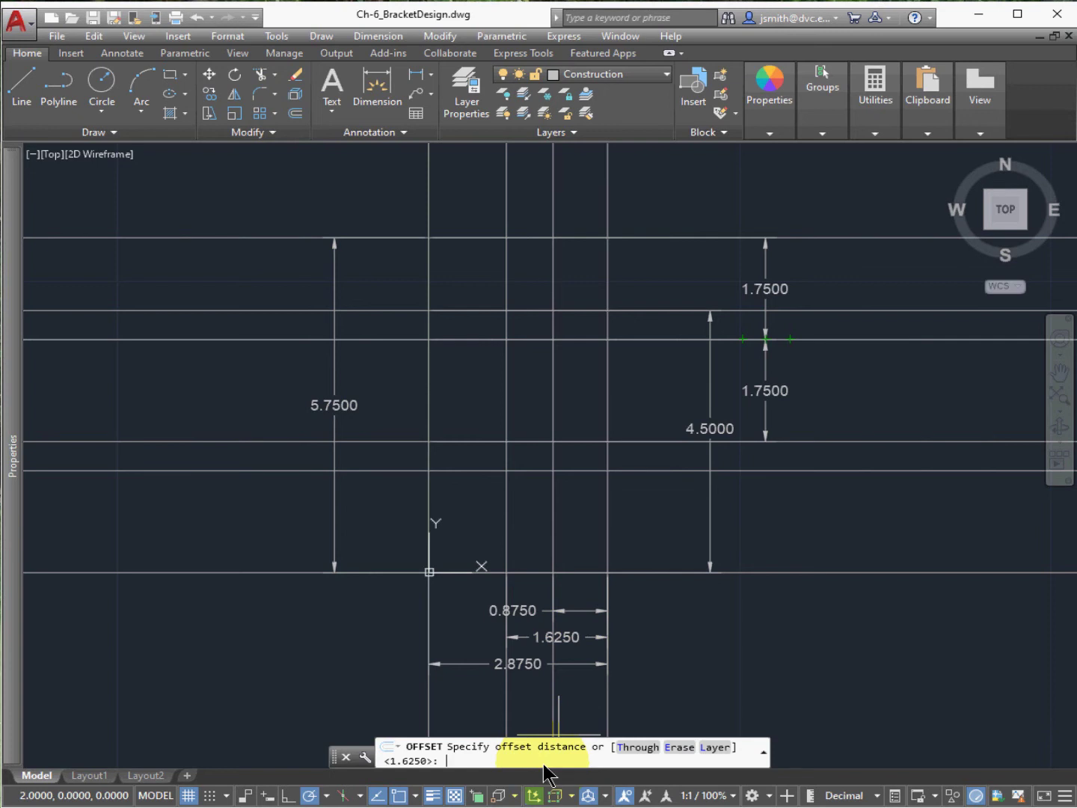
{"action": "type", "text": "2"}
{"action": "key", "text": "Return"}
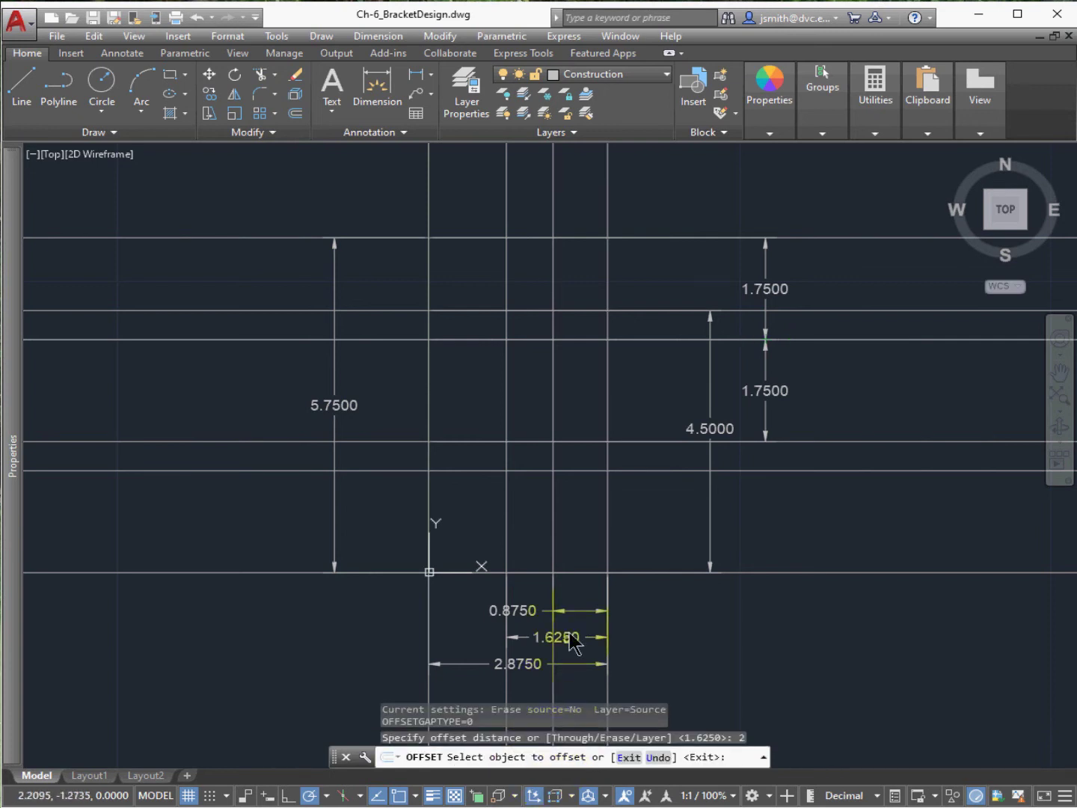
{"action": "left_click", "coordinate": [572, 642]}
{"action": "left_click", "coordinate": [607, 553]}
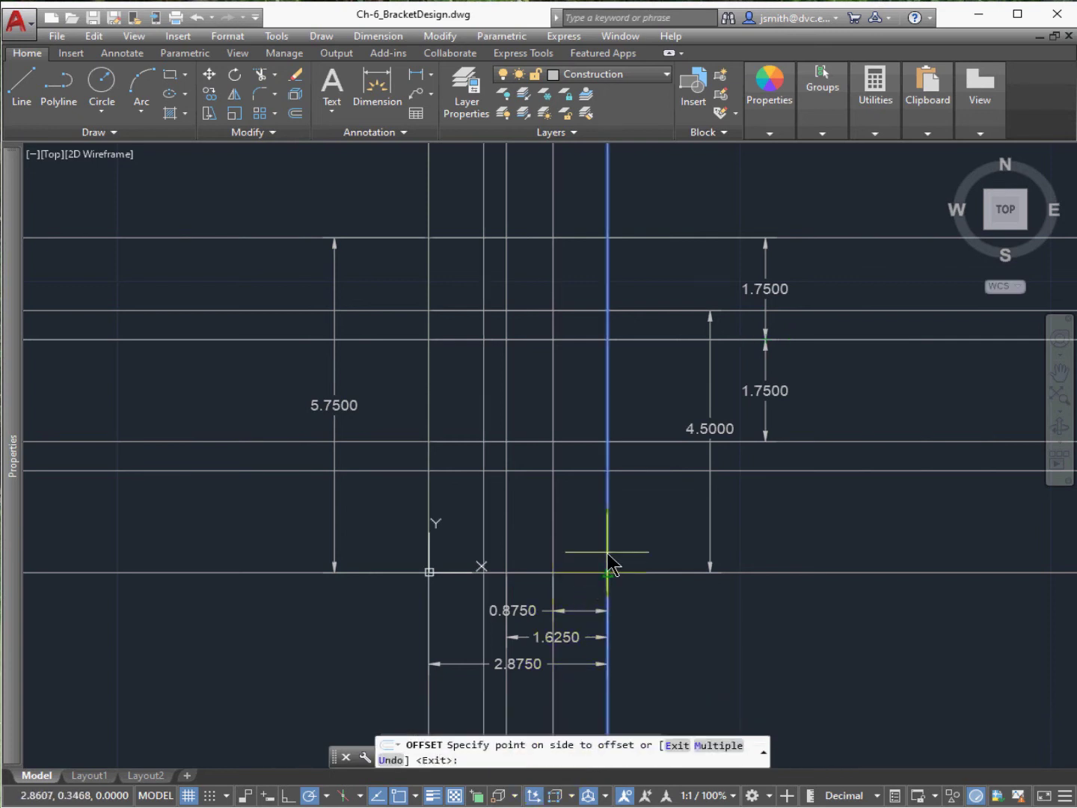
{"action": "left_click", "coordinate": [729, 620]}
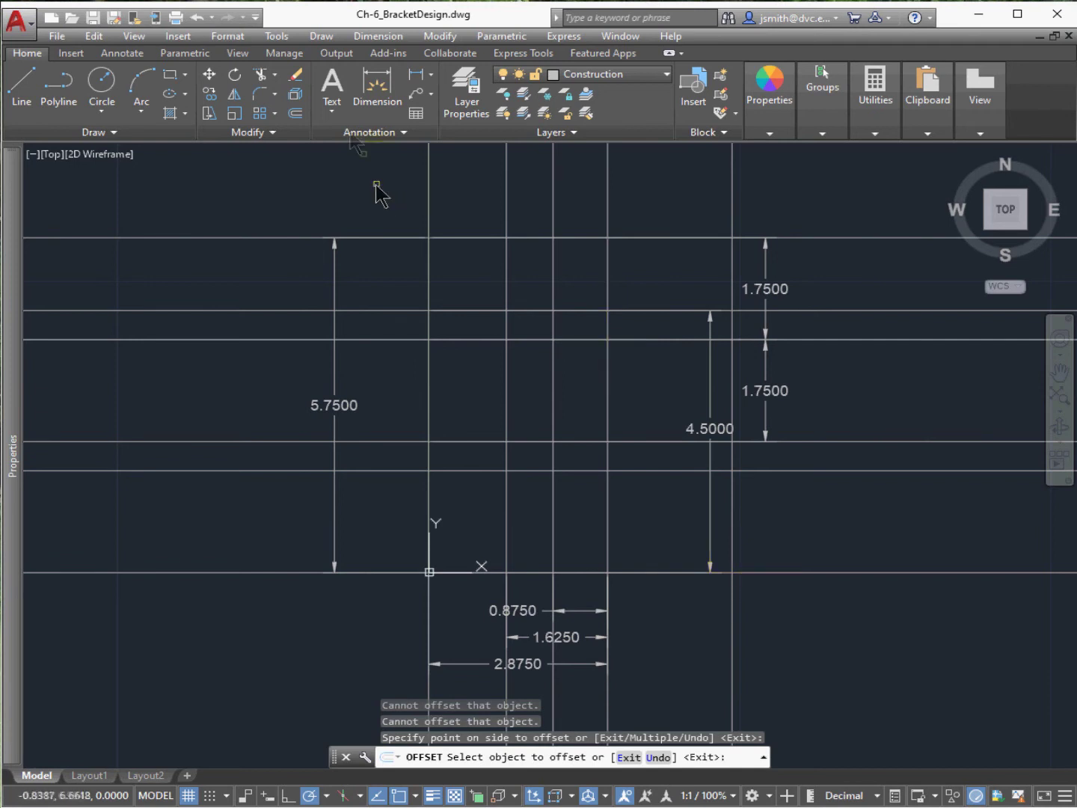
- Offset the rightmost vertical construction line 1.5 units away from the Y axis
{"action": "left_click", "coordinate": [299, 111]}
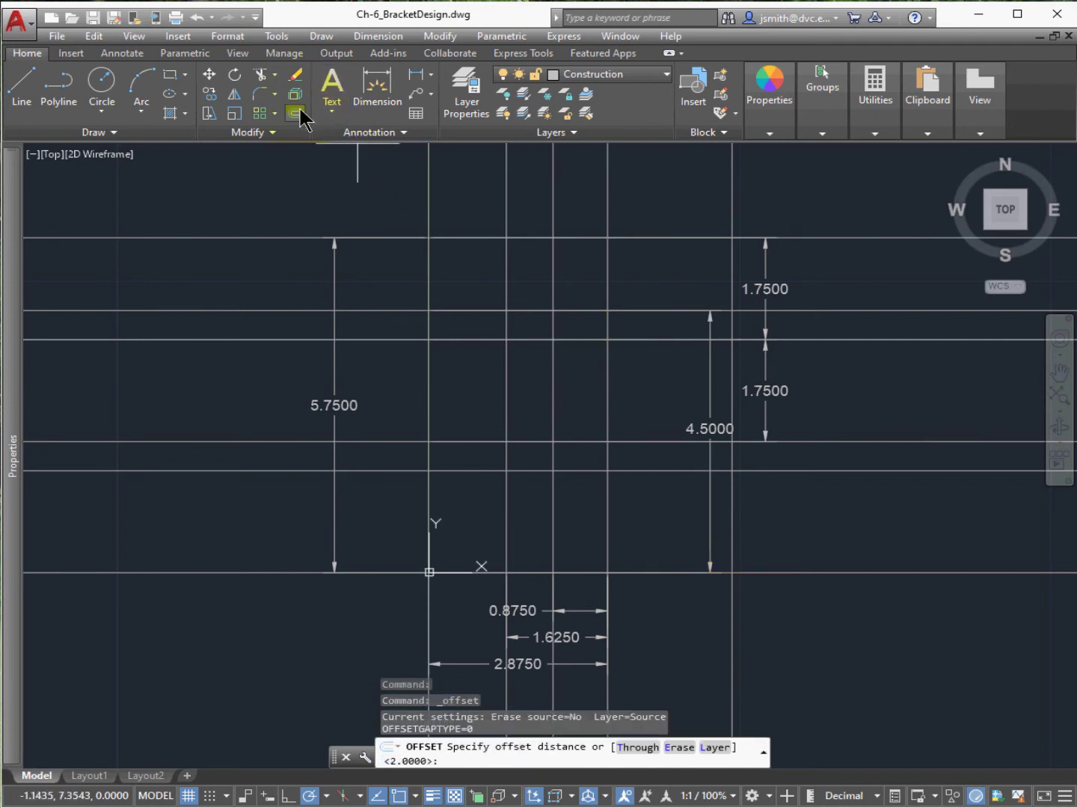
{"action": "left_click", "coordinate": [527, 740]}
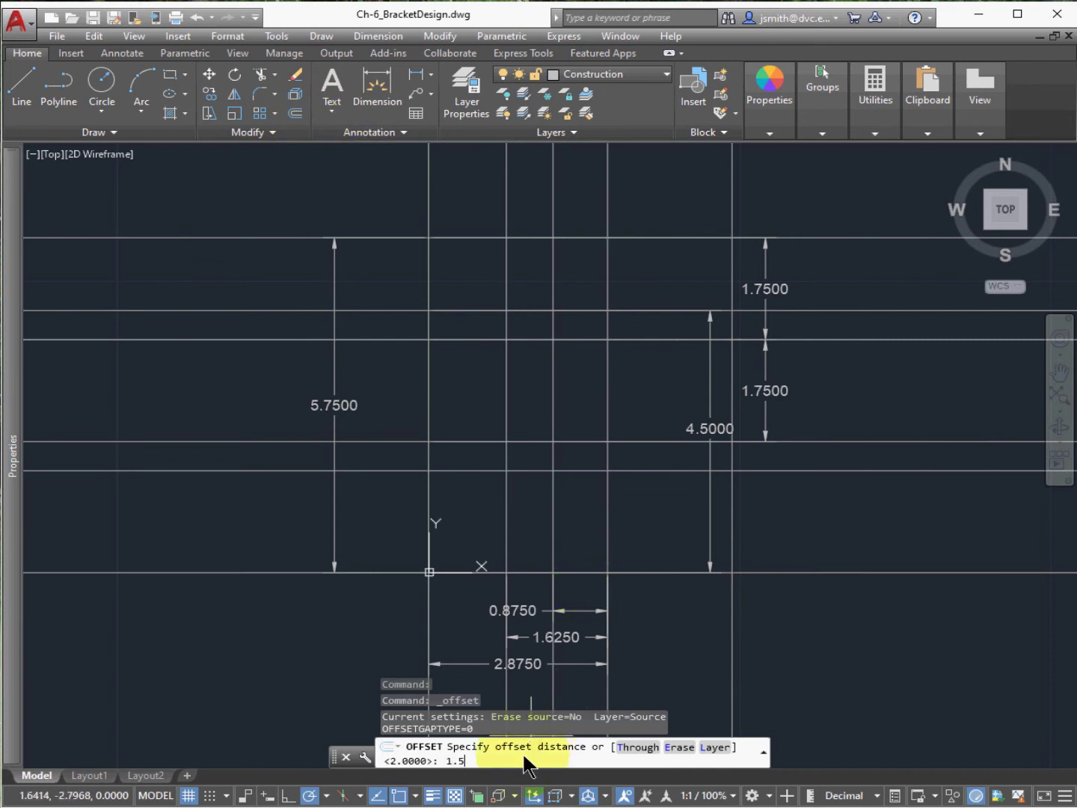
{"action": "type", "text": "1.5"}
{"action": "key", "text": "Return"}
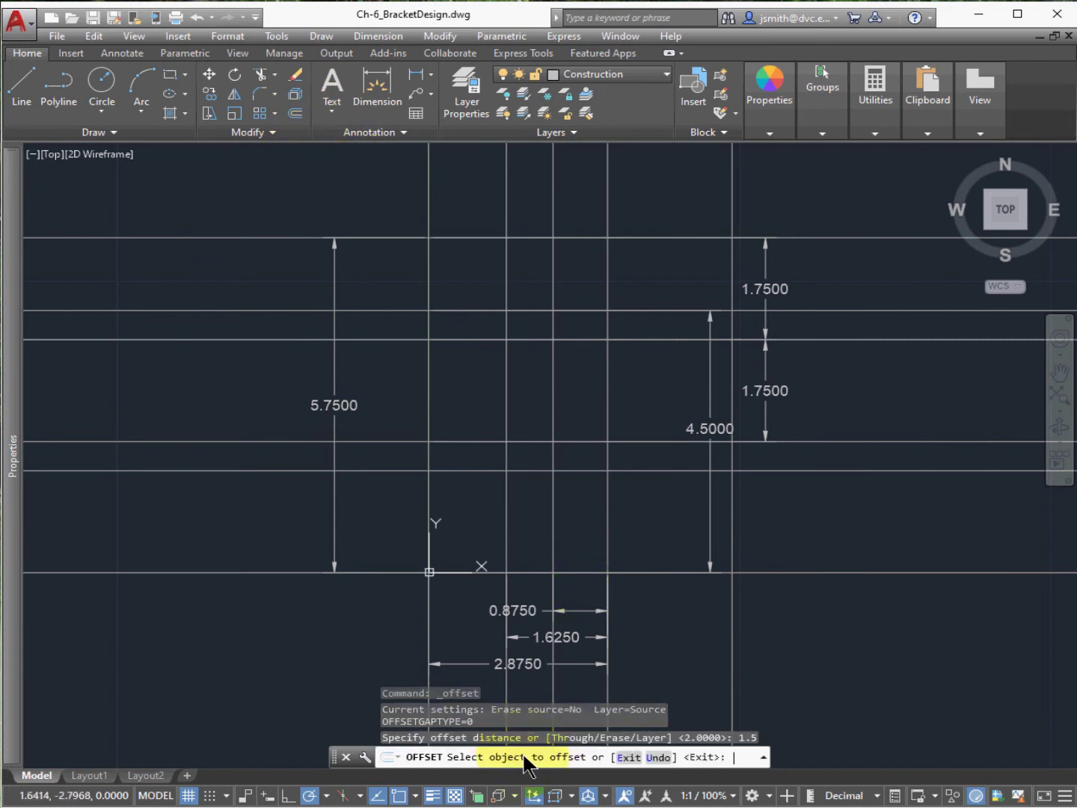
{"action": "left_click", "coordinate": [732, 600]}
{"action": "left_click", "coordinate": [778, 602]}
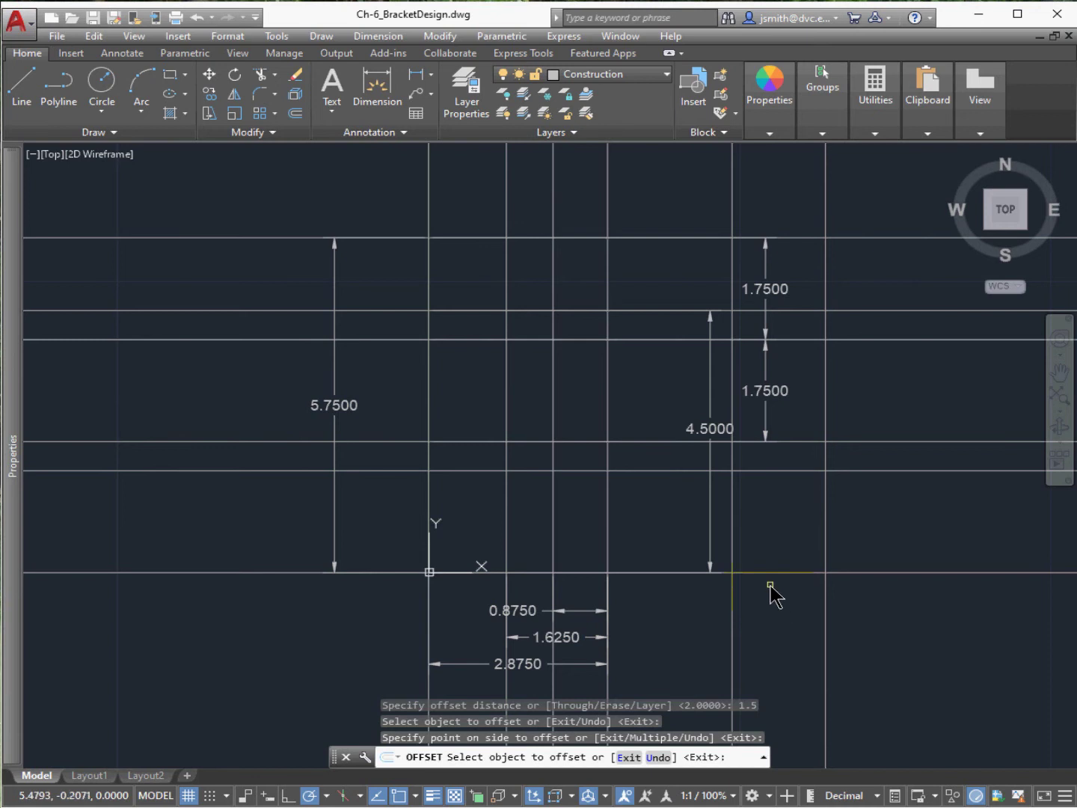
- Offset the rightmost vertical construction line 0.5 units away from the Y axis and end the Offset command
{"action": "left_click", "coordinate": [301, 113]}
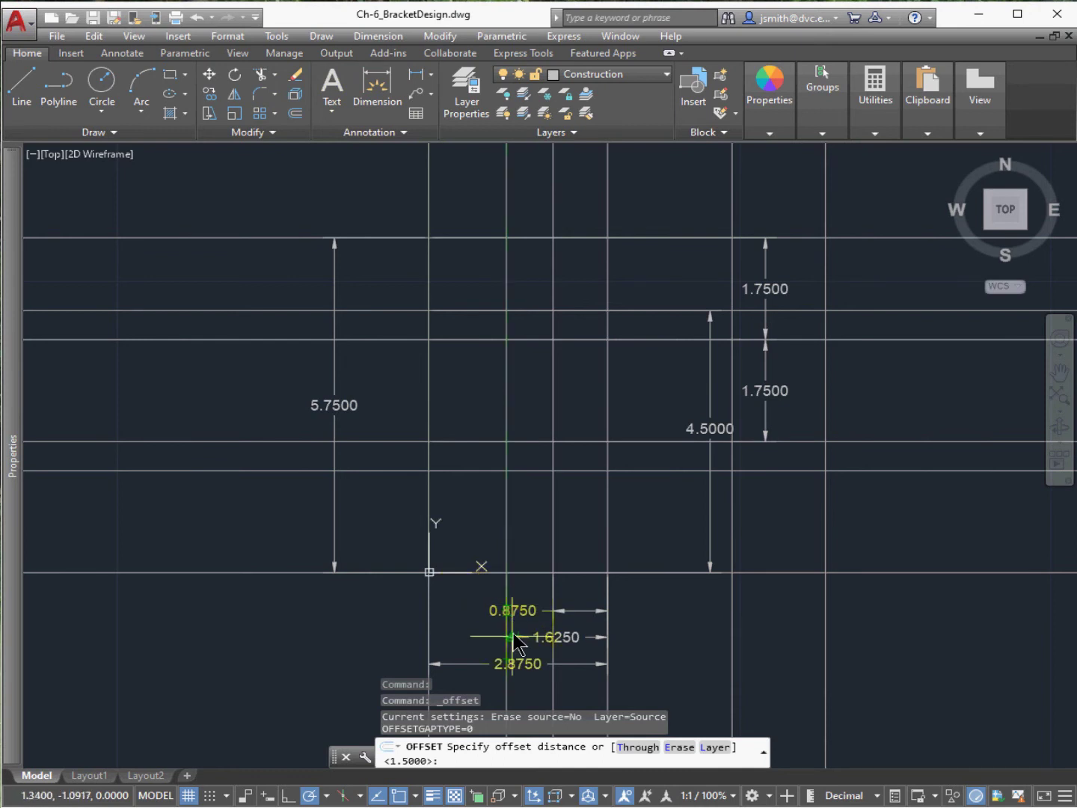
{"action": "left_click", "coordinate": [505, 748]}
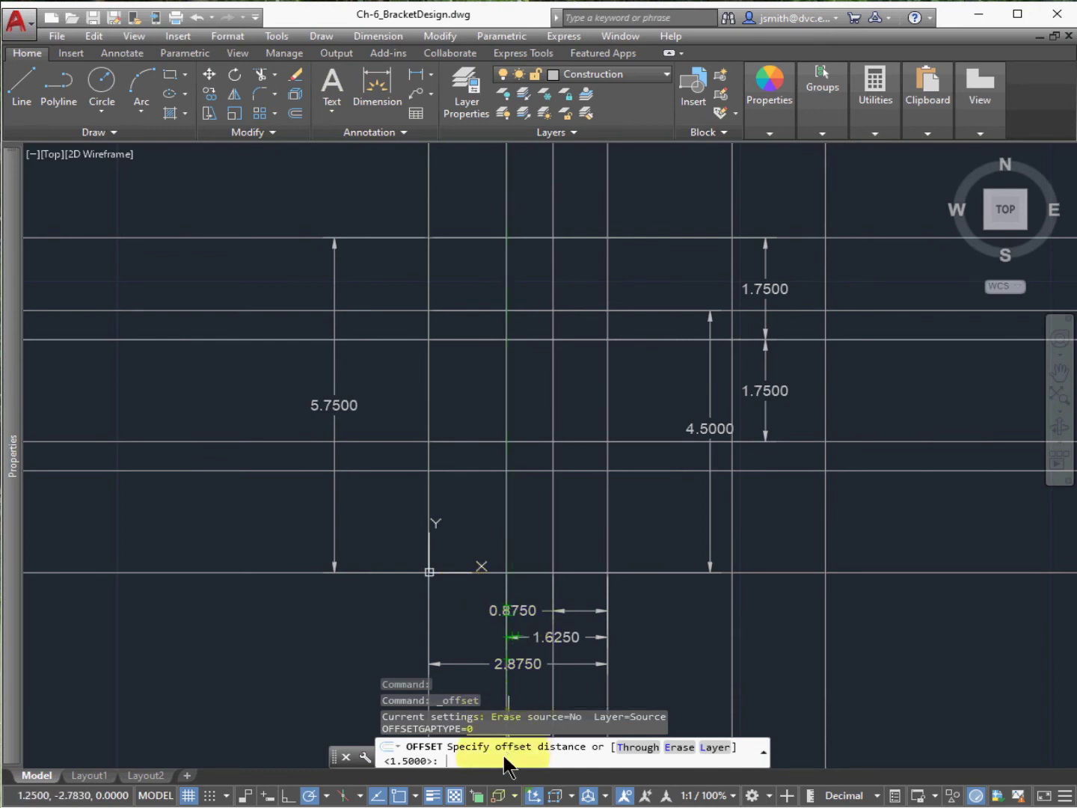
{"action": "type", "text": ".5"}
{"action": "key", "text": "Return"}
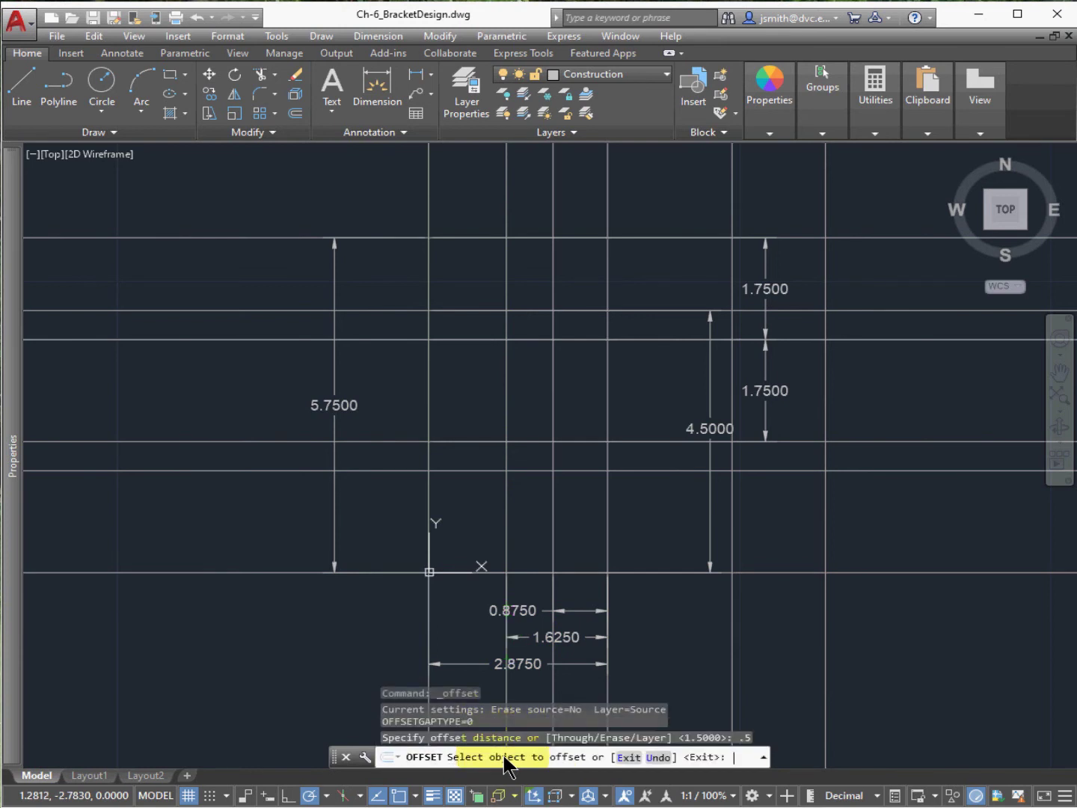
{"action": "left_click", "coordinate": [505, 759]}
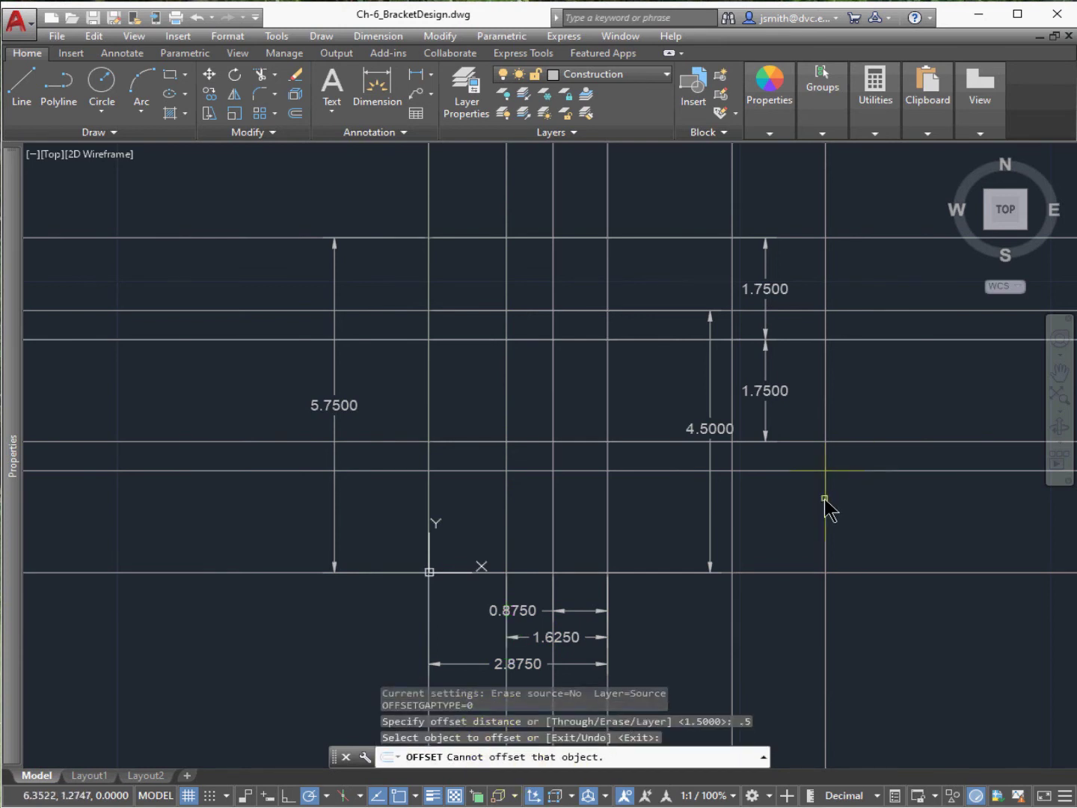
{"action": "left_click", "coordinate": [824, 499]}
{"action": "left_click", "coordinate": [863, 503]}
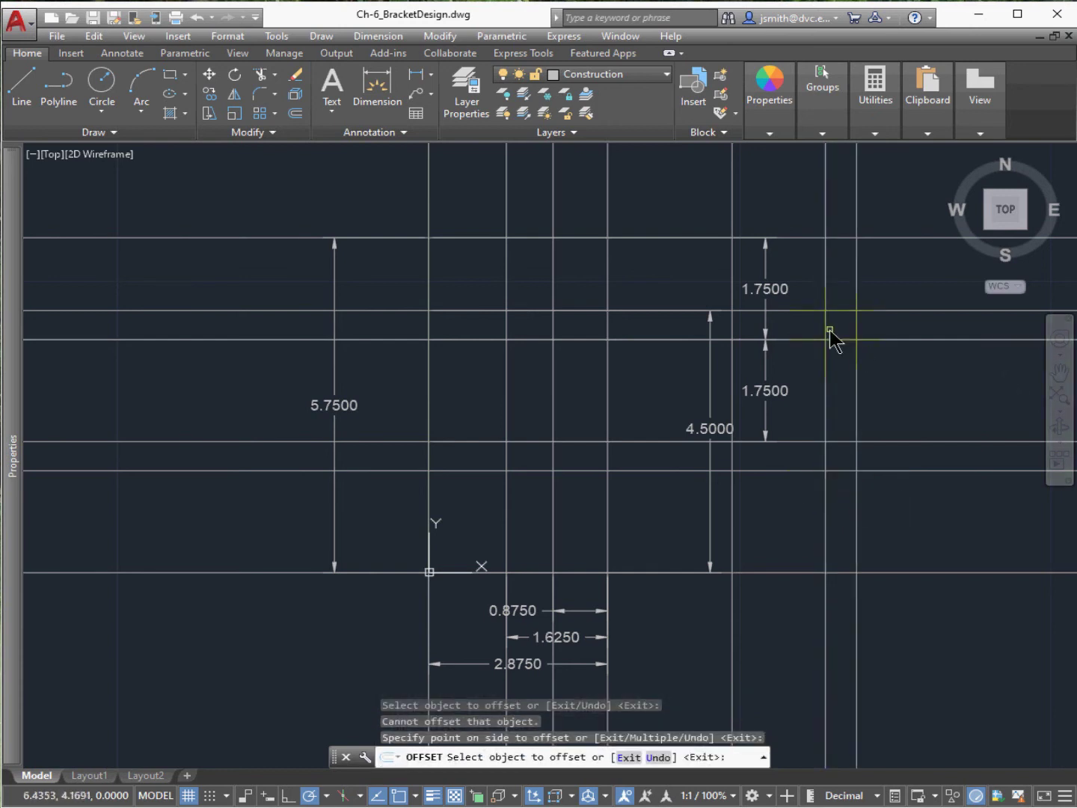
{"action": "key", "text": "Escape"}
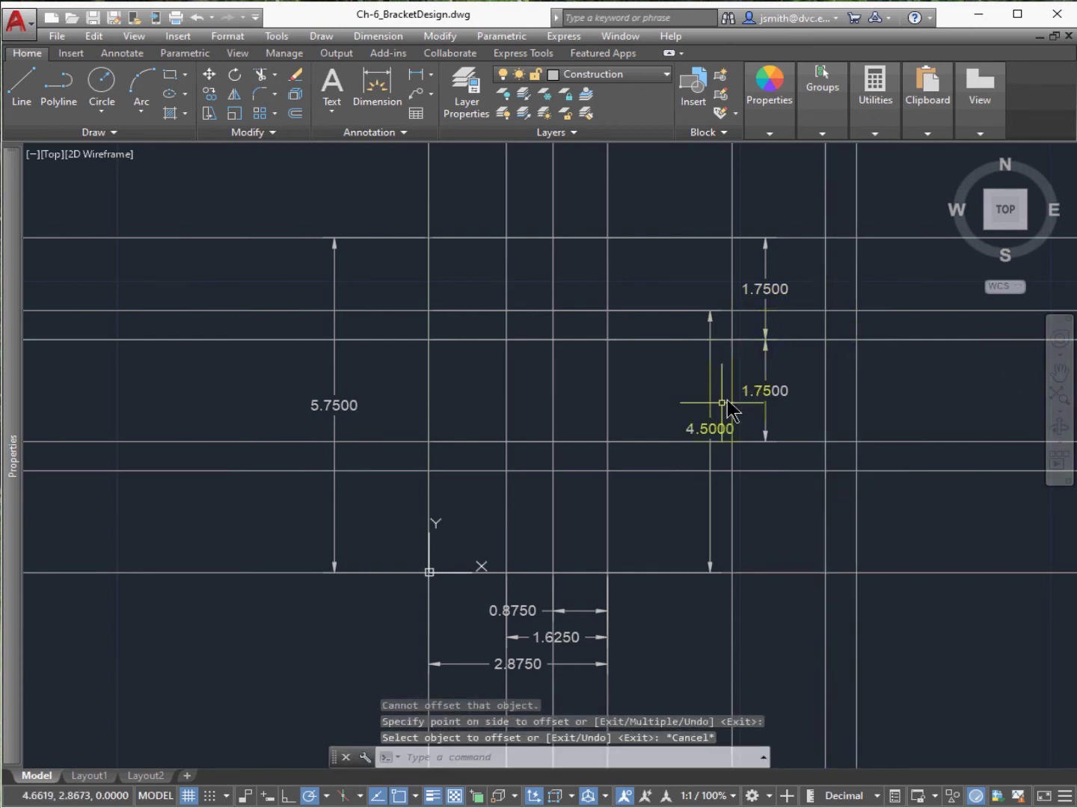
- Move the 4.5000 vertical dimension closer to the front view, midway between the 2.8750 line and the next vertical construction line
{"action": "left_click", "coordinate": [710, 386]}
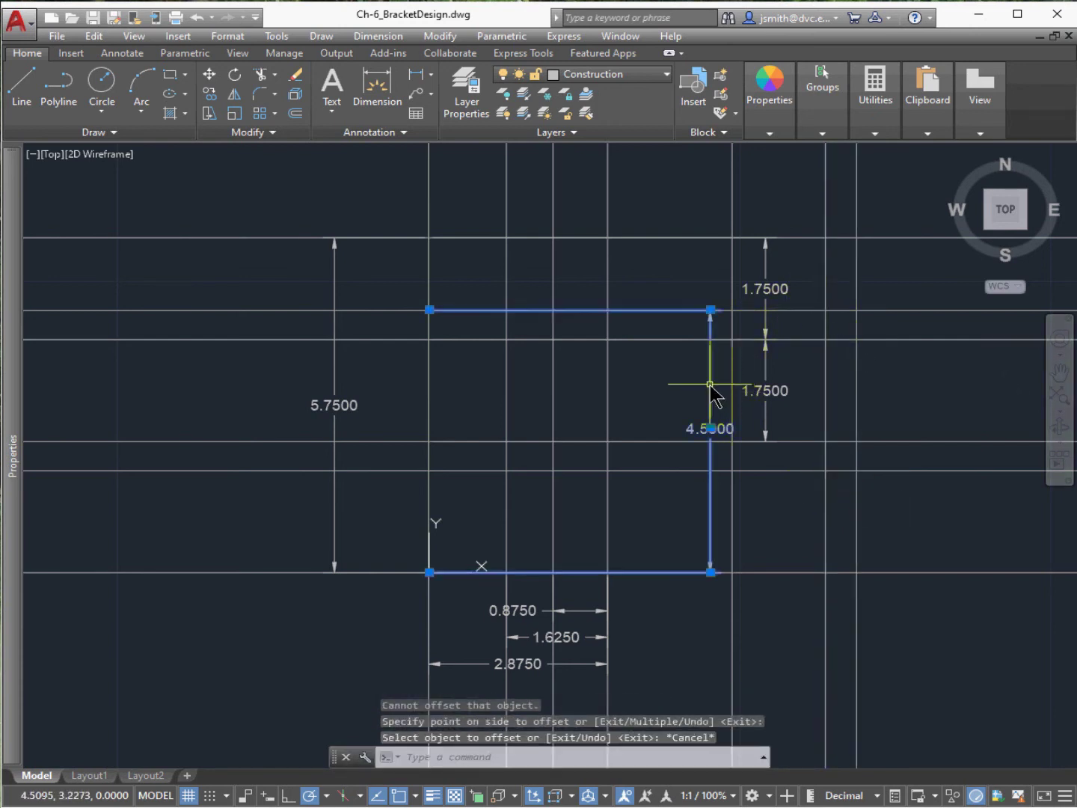
{"action": "left_click", "coordinate": [711, 427]}
{"action": "left_click", "coordinate": [659, 430]}
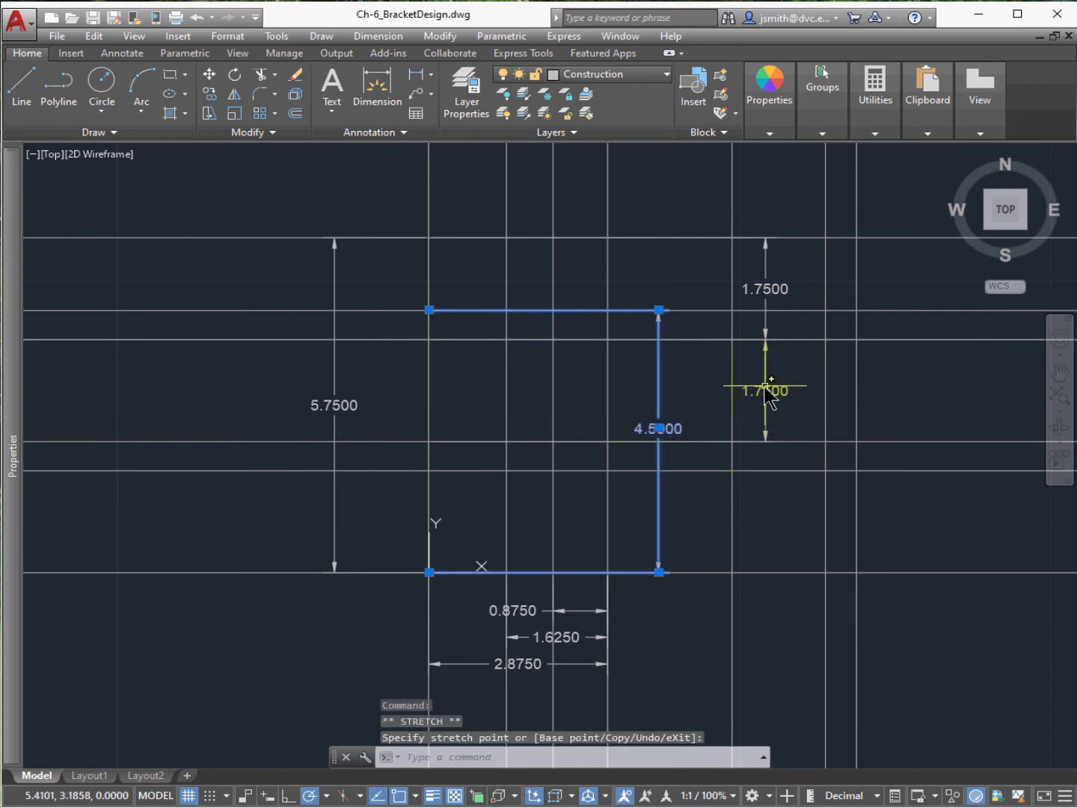
{"action": "key", "text": "Escape"}
- Move the lower 1.7500 vertical dimension between the 4.5000 dimension and the next vertical construction line
{"action": "left_click", "coordinate": [765, 388]}
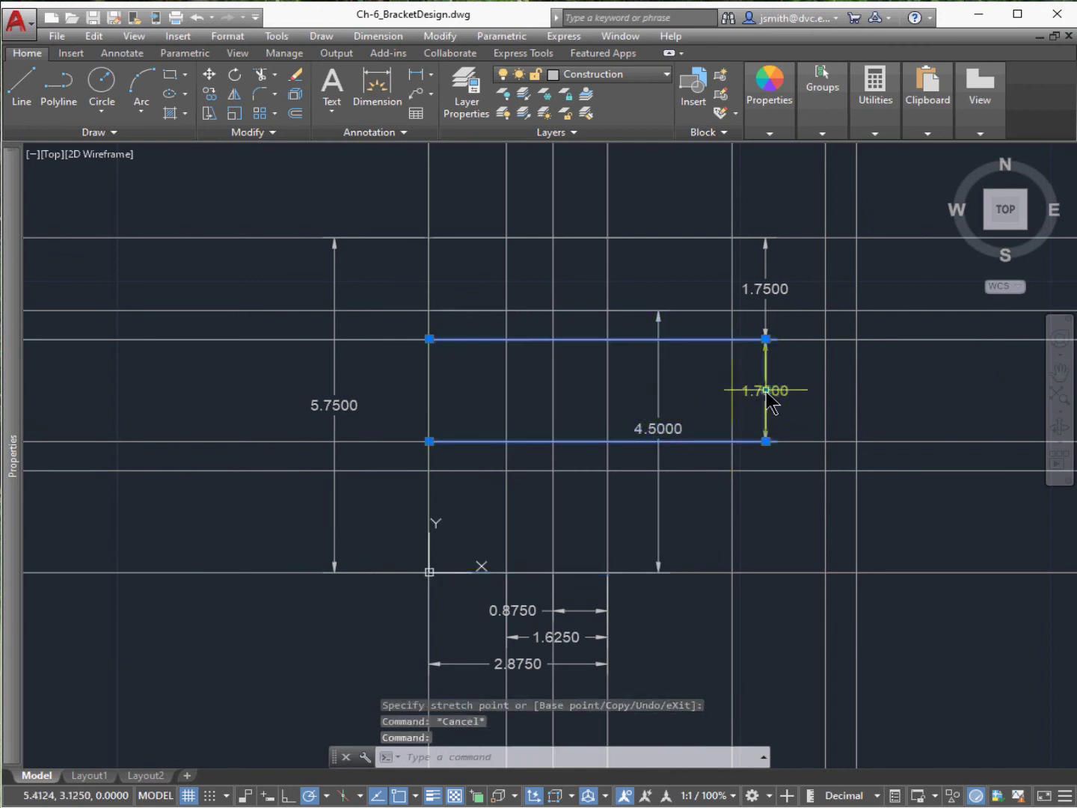
{"action": "left_click", "coordinate": [764, 389]}
{"action": "left_click", "coordinate": [700, 380]}
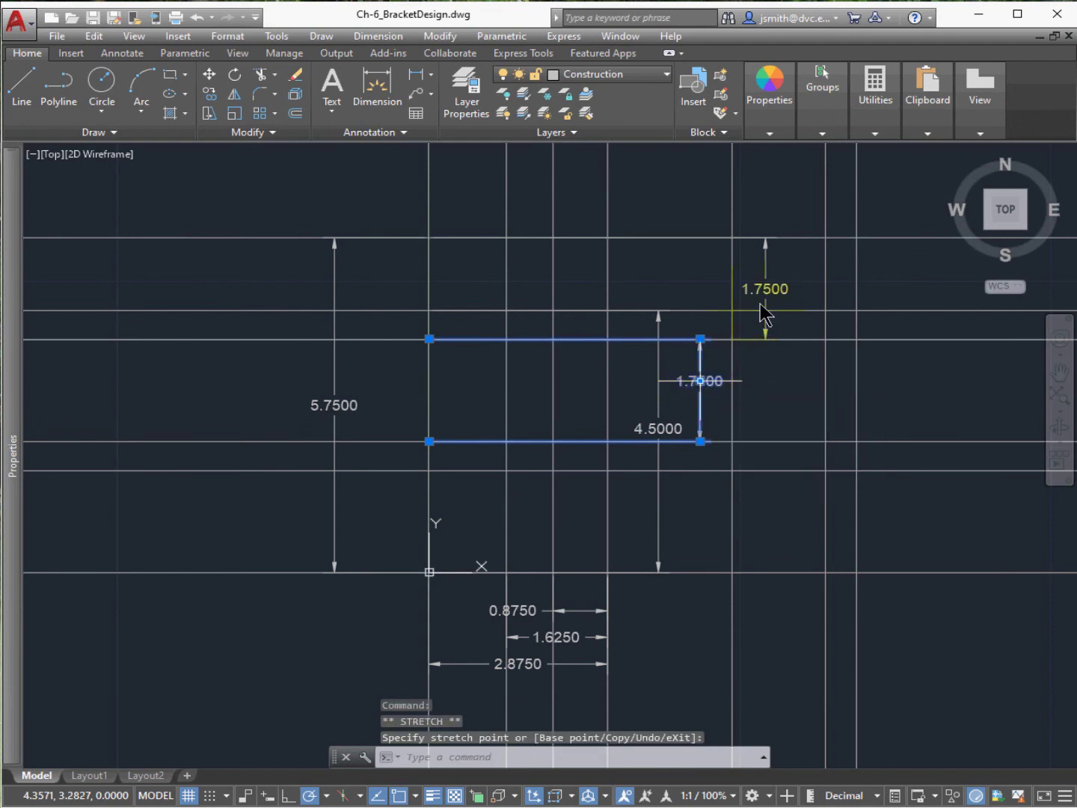
{"action": "key", "text": "Escape"}
- Move the upper 1.7500 vertical dimension in line with the lower 1.7500 dimension
{"action": "left_click", "coordinate": [764, 266]}
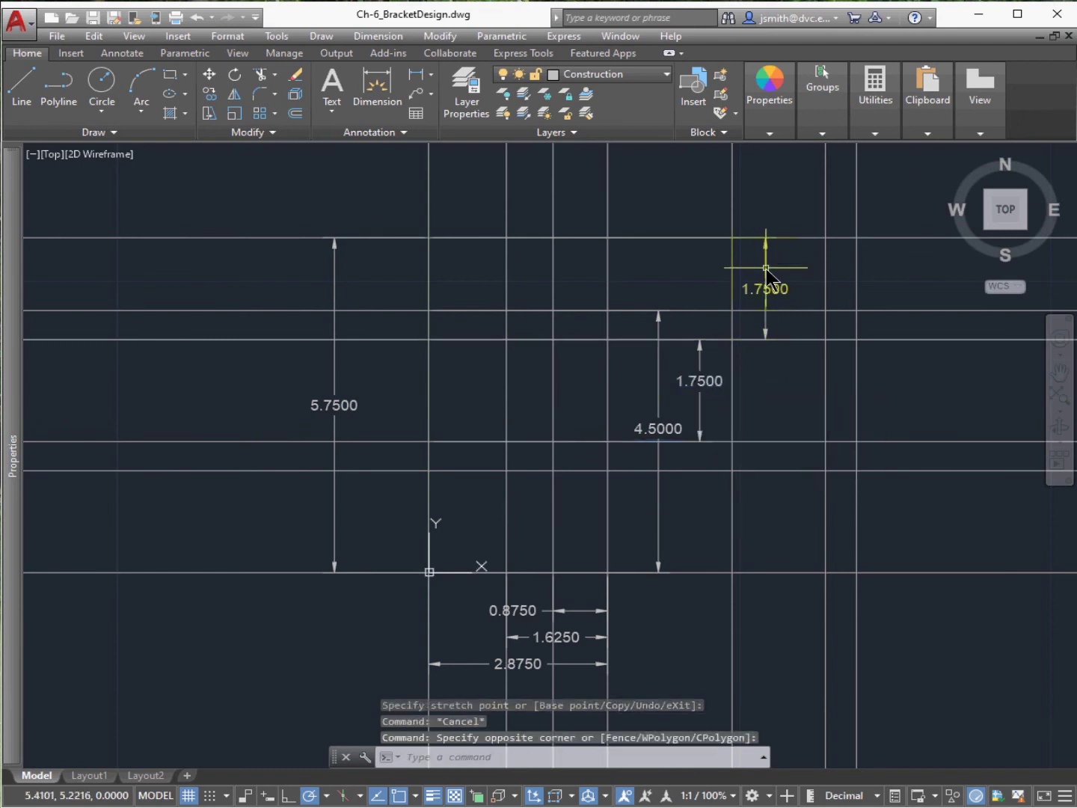
{"action": "left_click", "coordinate": [765, 269]}
{"action": "left_click", "coordinate": [765, 288]}
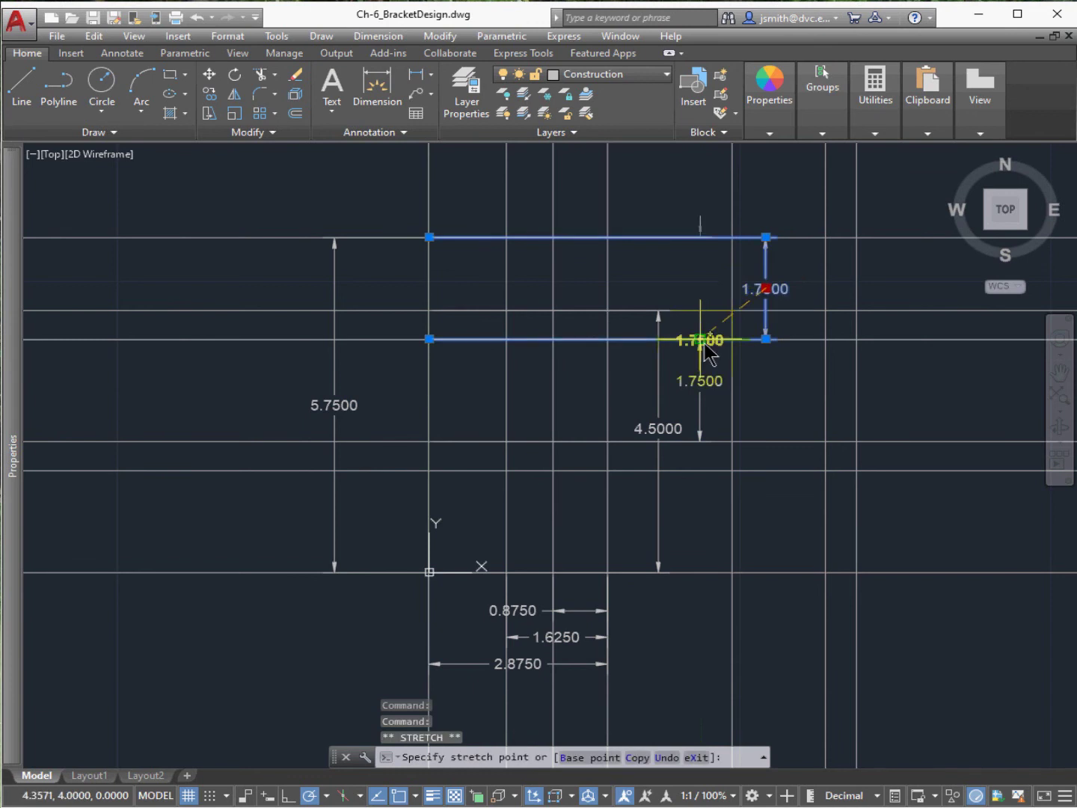
{"action": "left_click", "coordinate": [706, 285]}
{"action": "key", "text": "Escape"}
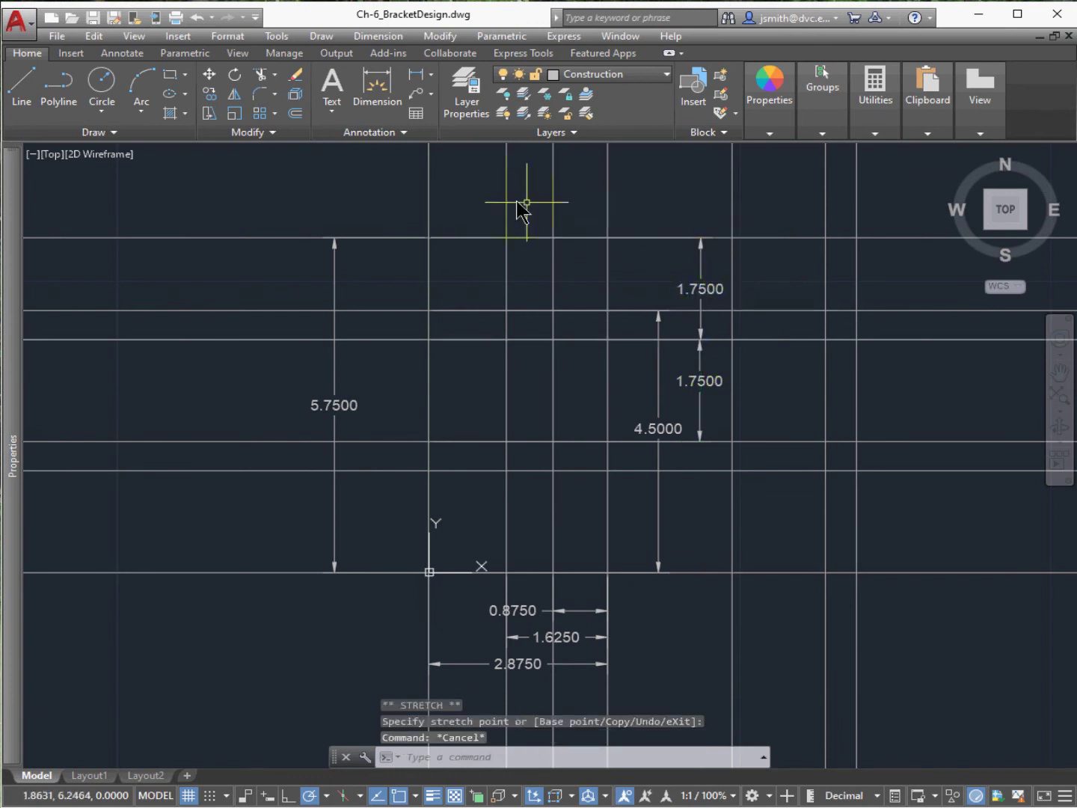
- Dimension the horizontal gap between the front view's right edge line and the next vertical construction line, aligning it with the 0.8750 dimension
{"action": "left_click", "coordinate": [382, 98]}
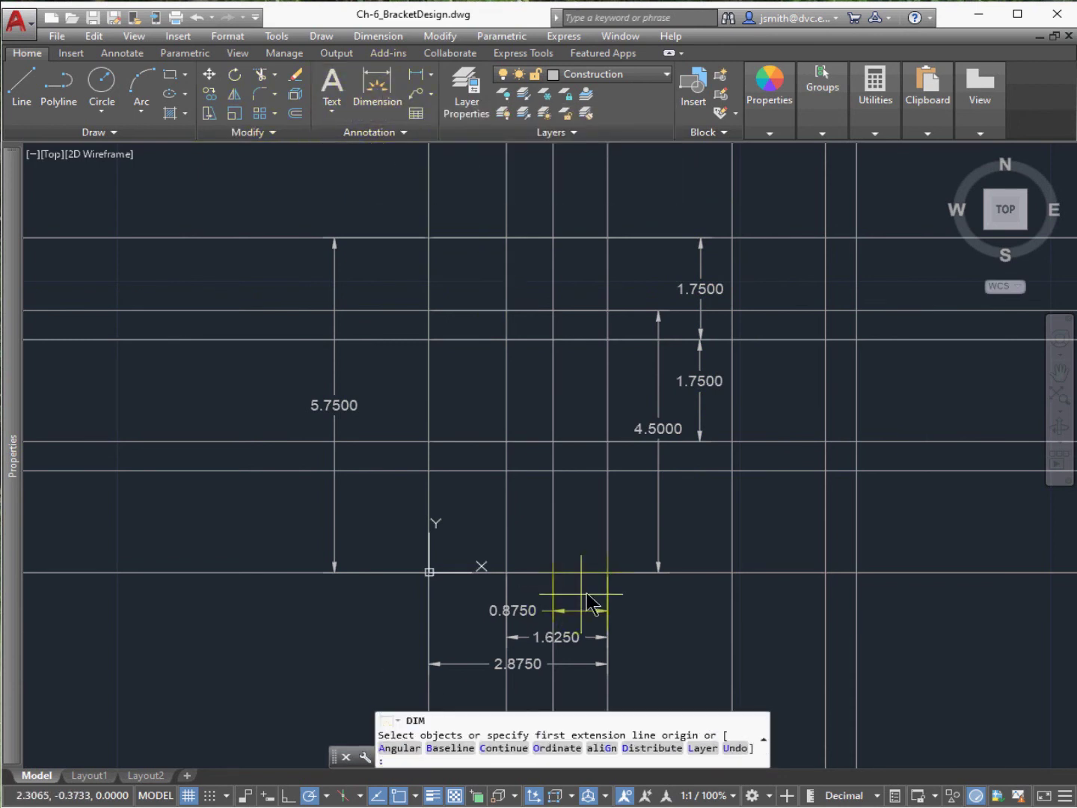
{"action": "left_click", "coordinate": [607, 572]}
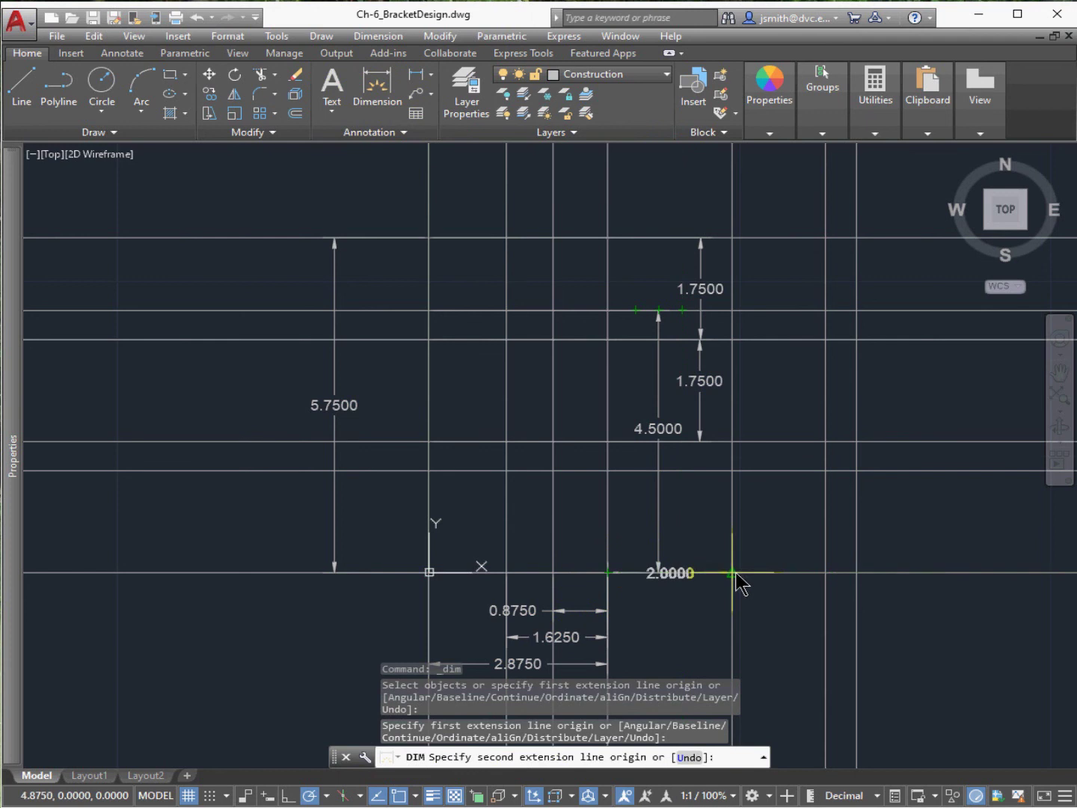
{"action": "left_click", "coordinate": [733, 574]}
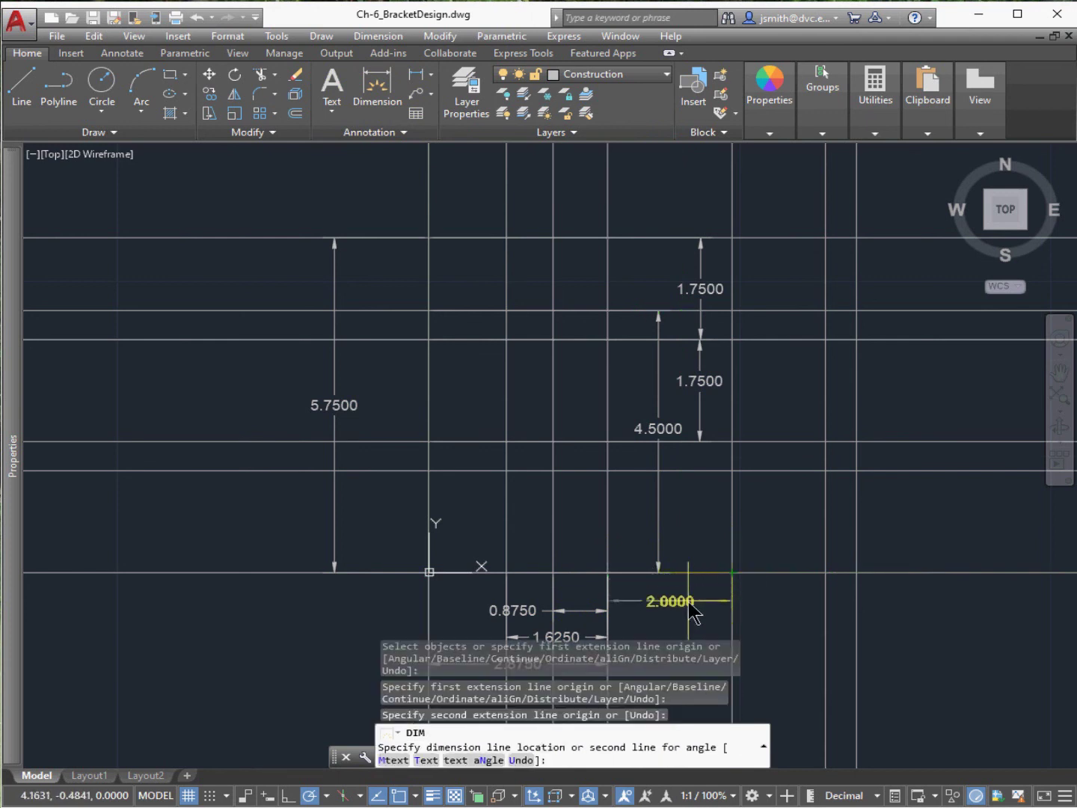
{"action": "left_click", "coordinate": [609, 612]}
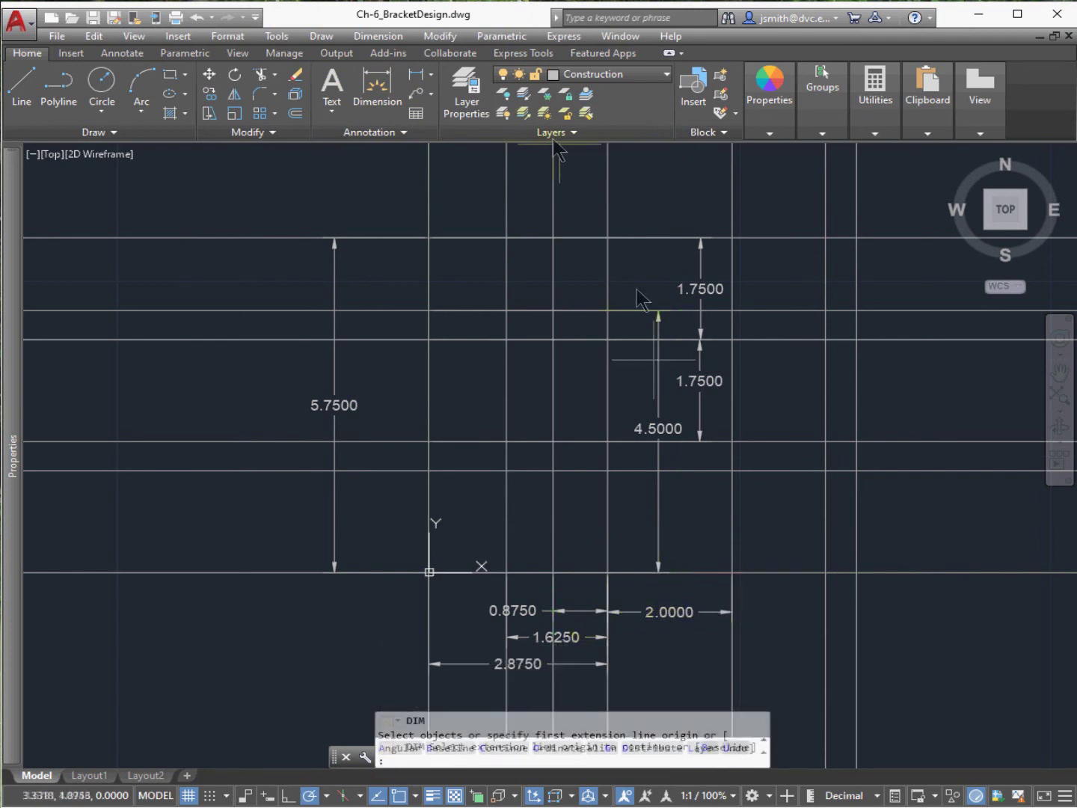
- Dimension the horizontal gap between the side view's first two vertical construction lines along the baseline, aligning it with the 2.0000 dimension
{"action": "left_click", "coordinate": [373, 85]}
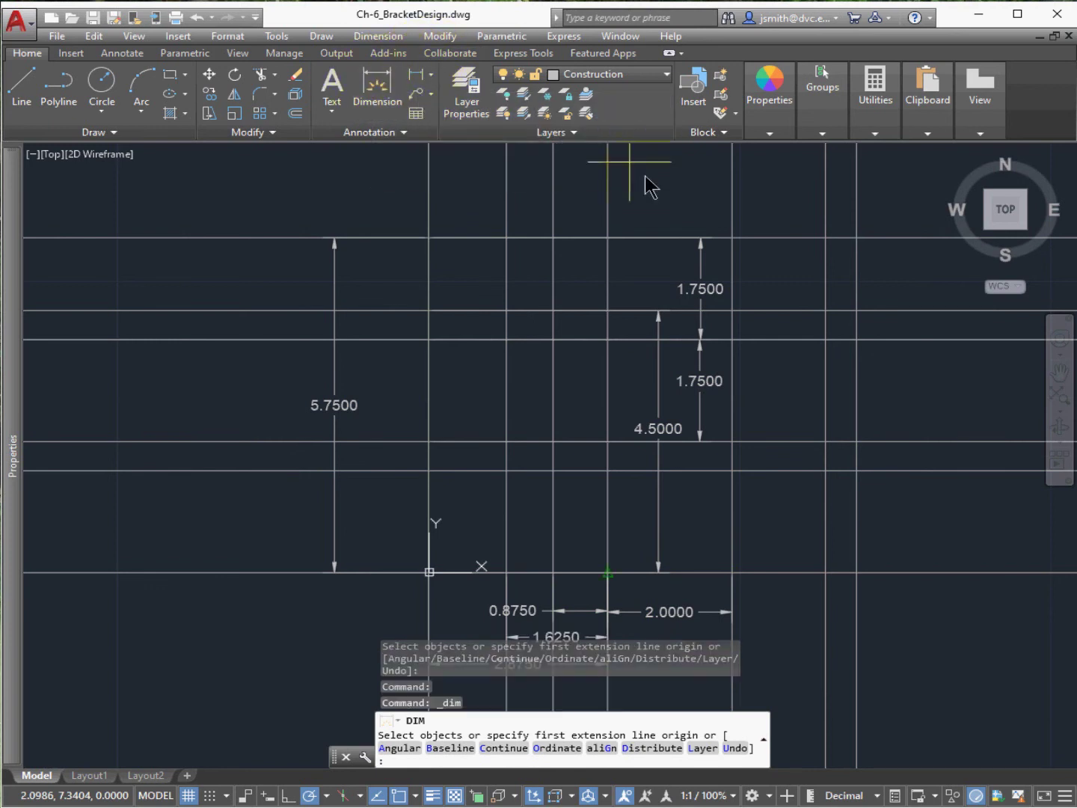
{"action": "left_click", "coordinate": [730, 573]}
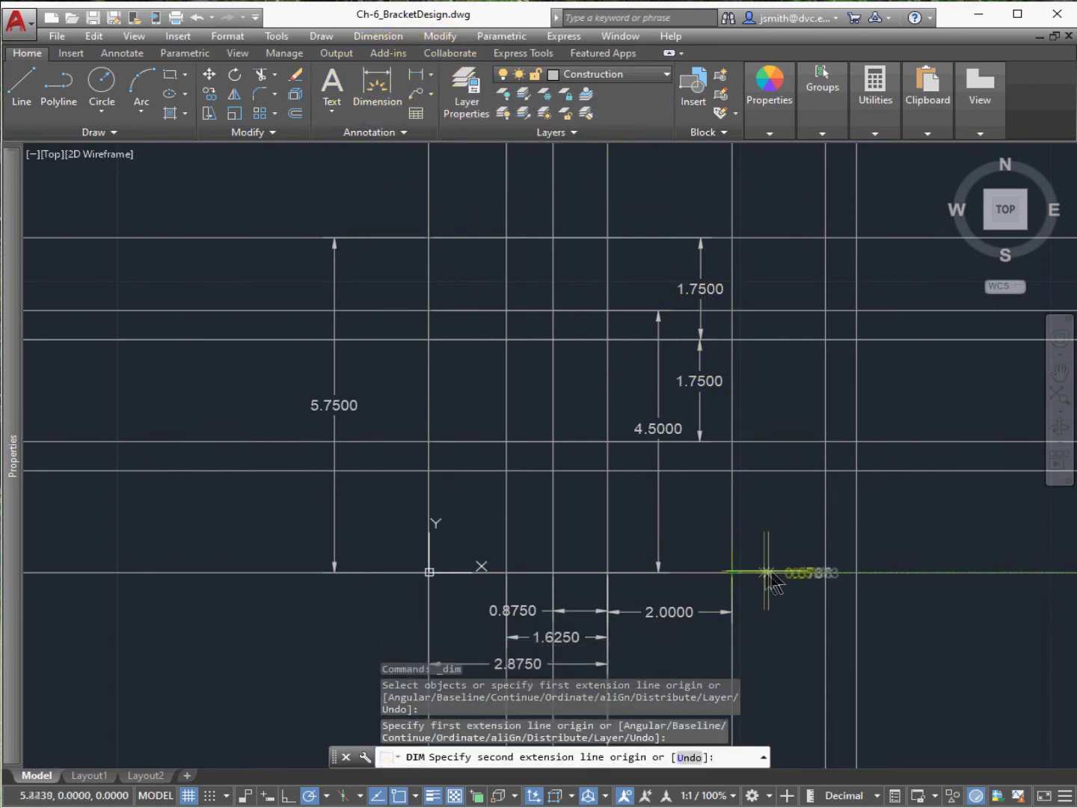
{"action": "left_click", "coordinate": [825, 573]}
{"action": "left_click", "coordinate": [734, 614]}
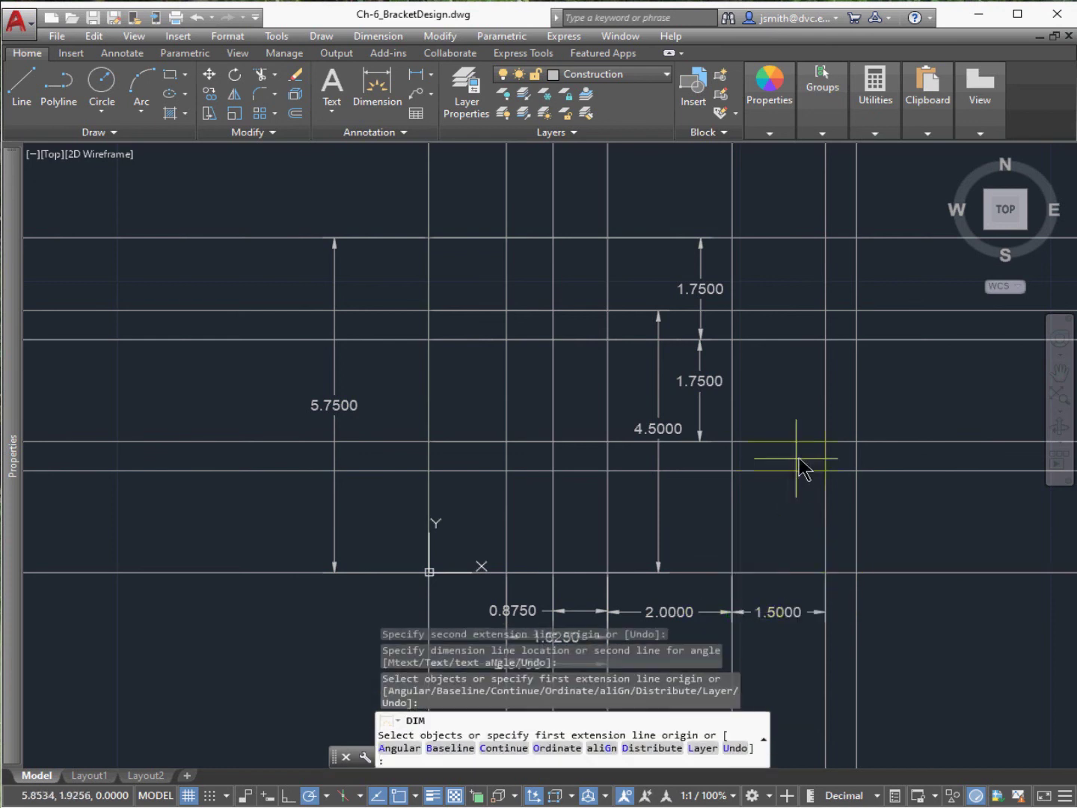
{"action": "key", "text": "Return"}
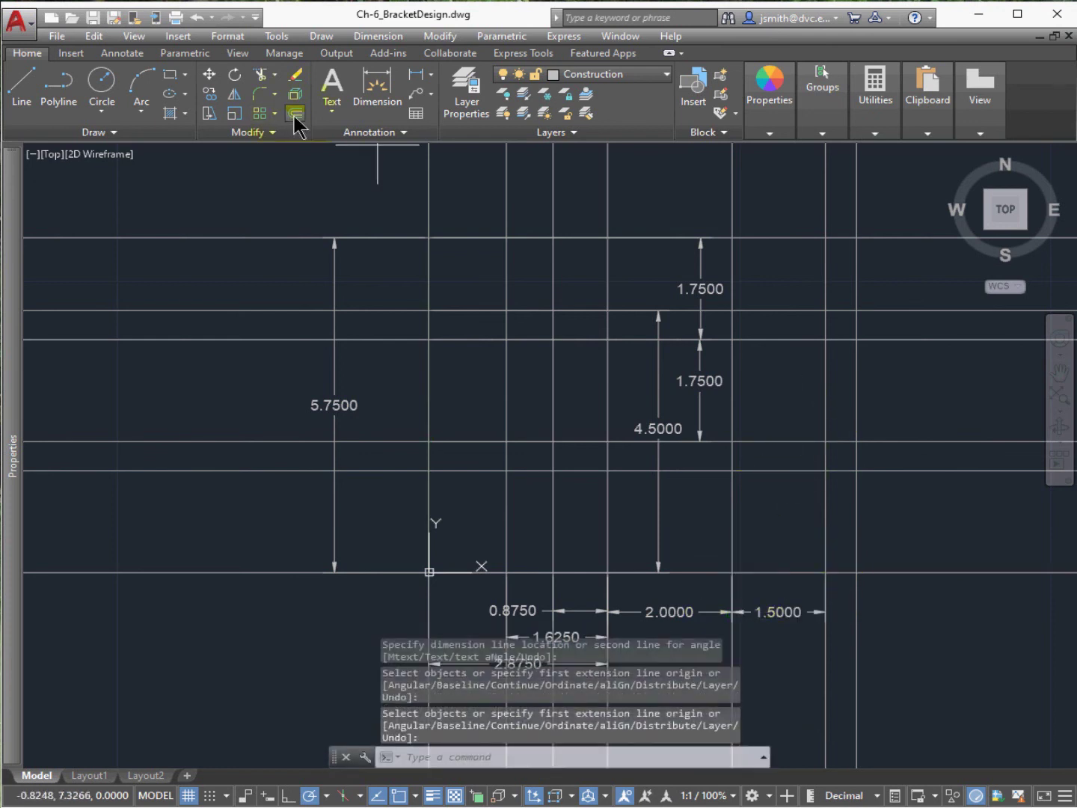
- Offset the side view's second vertical construction line 0.5 toward the front view, and delete the extra vertical line outside the side view
{"action": "left_click", "coordinate": [293, 114]}
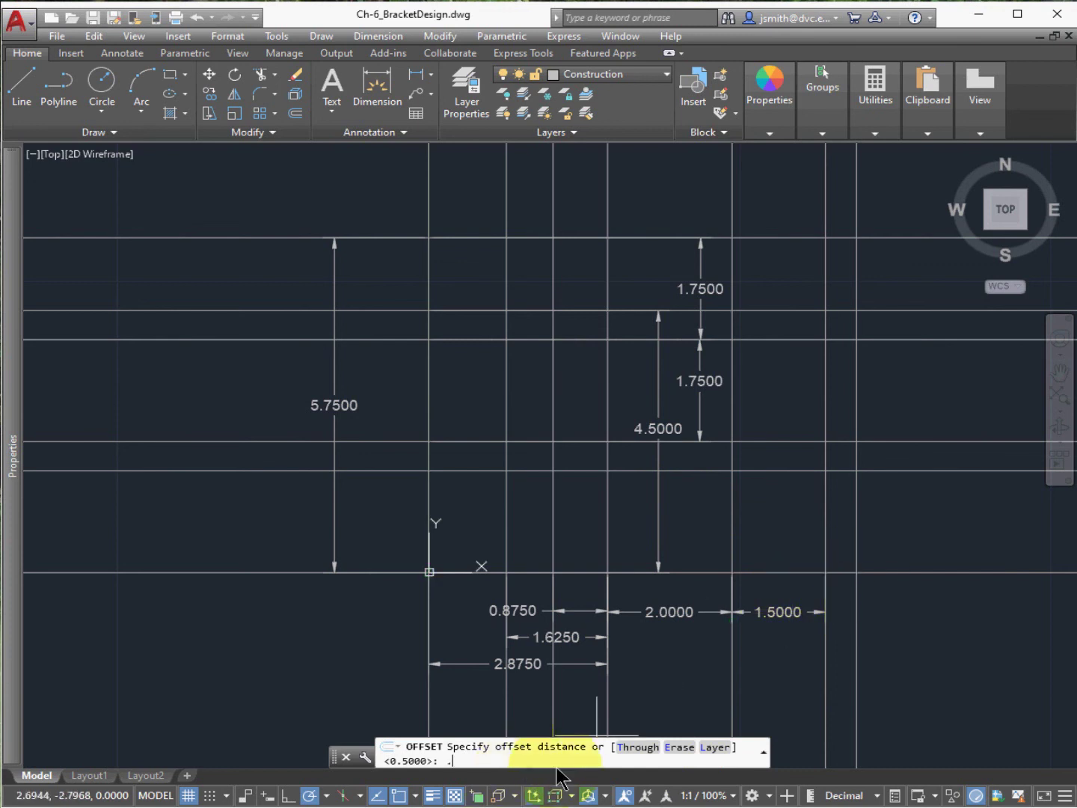
{"action": "key", "text": "Return"}
{"action": "left_click", "coordinate": [676, 613]}
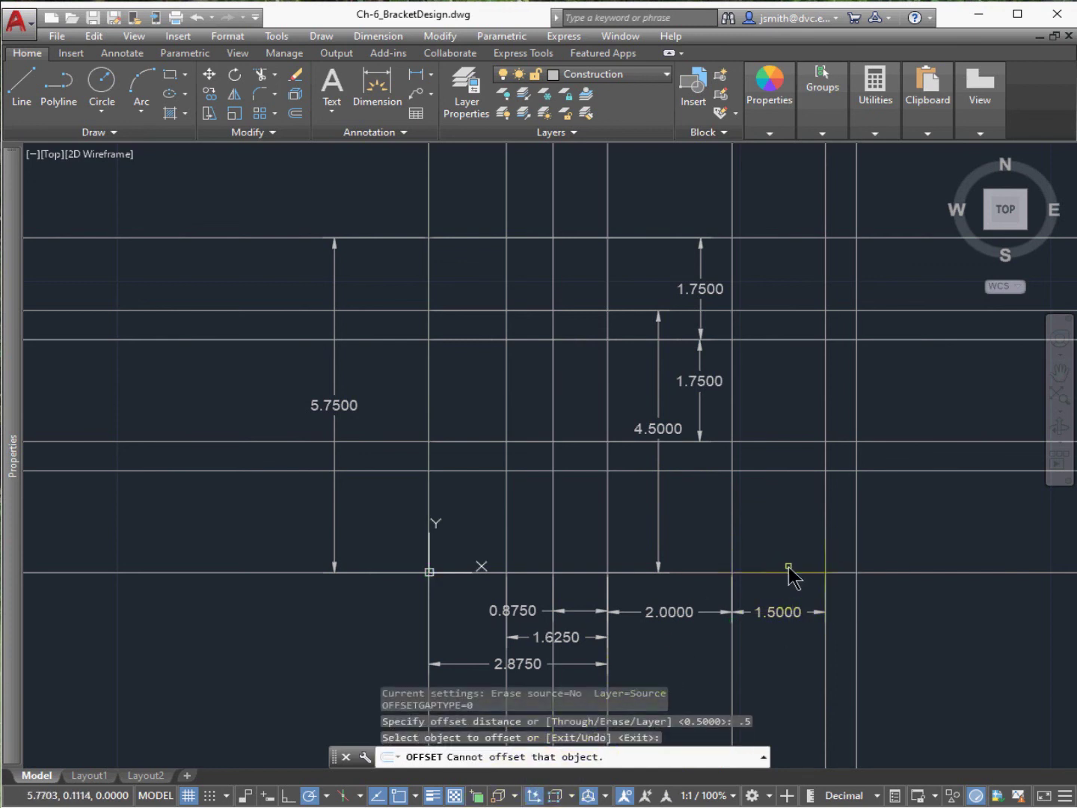
{"action": "left_click", "coordinate": [825, 561]}
{"action": "left_click", "coordinate": [801, 562]}
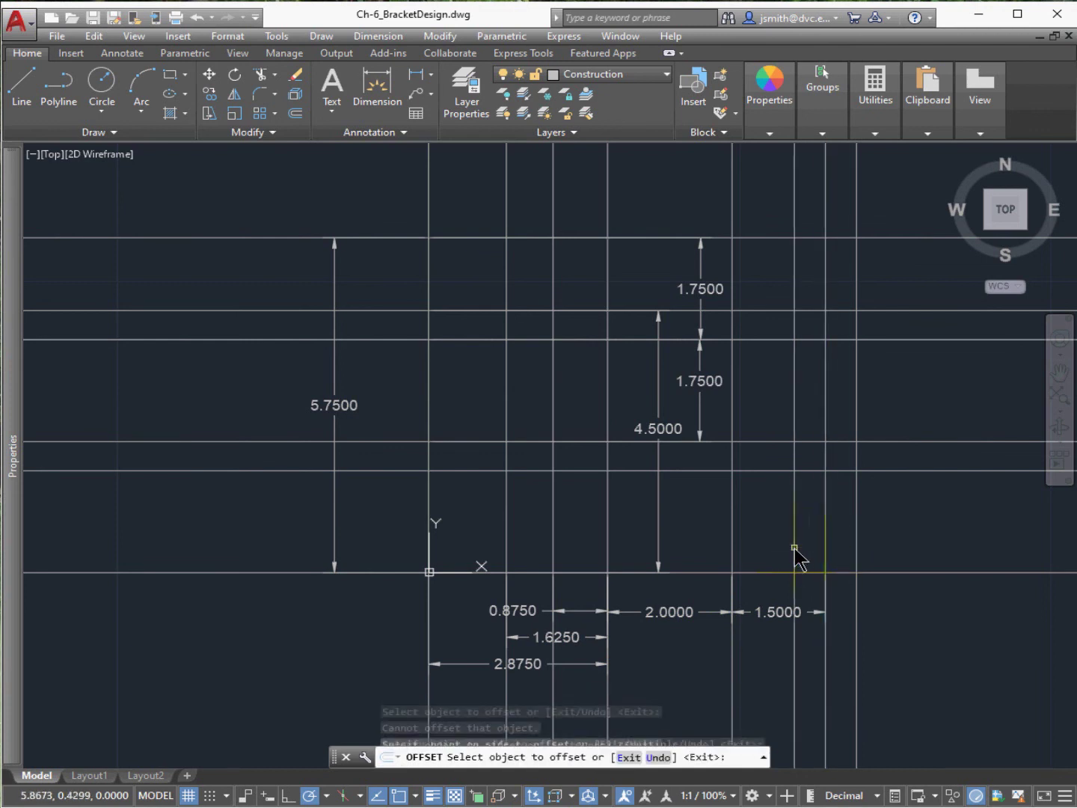
{"action": "key", "text": "Escape"}
{"action": "left_click", "coordinate": [856, 498]}
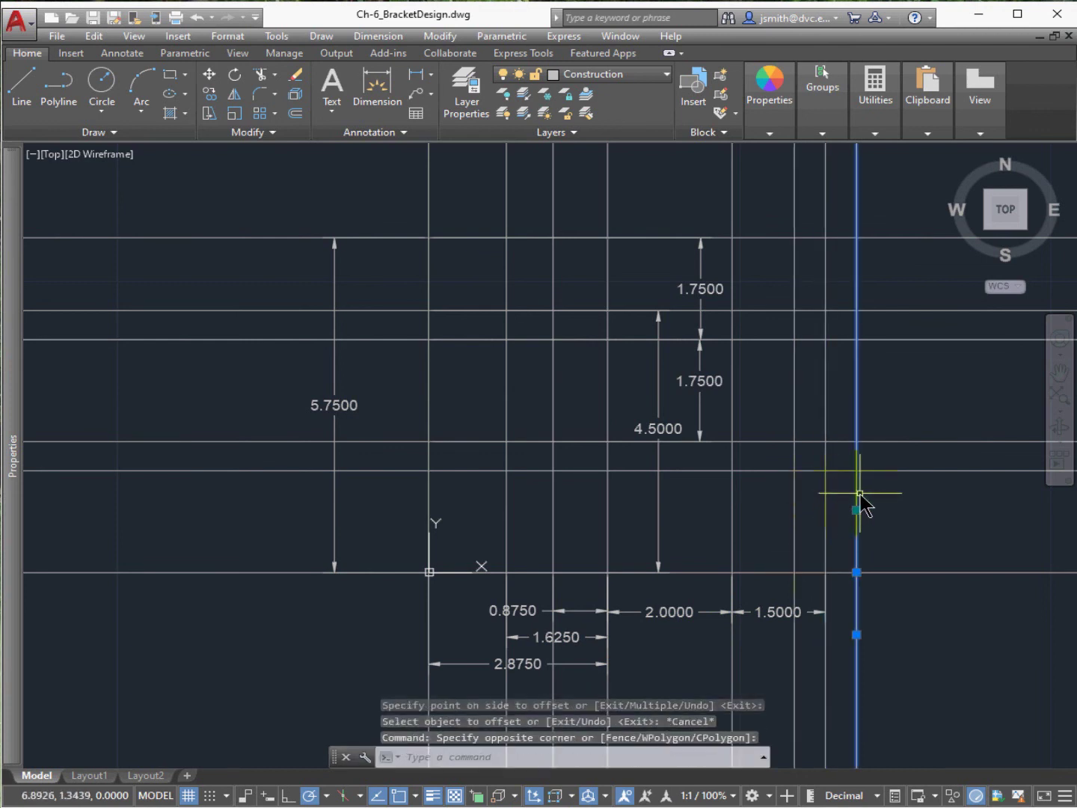
{"action": "key", "text": "Delete"}
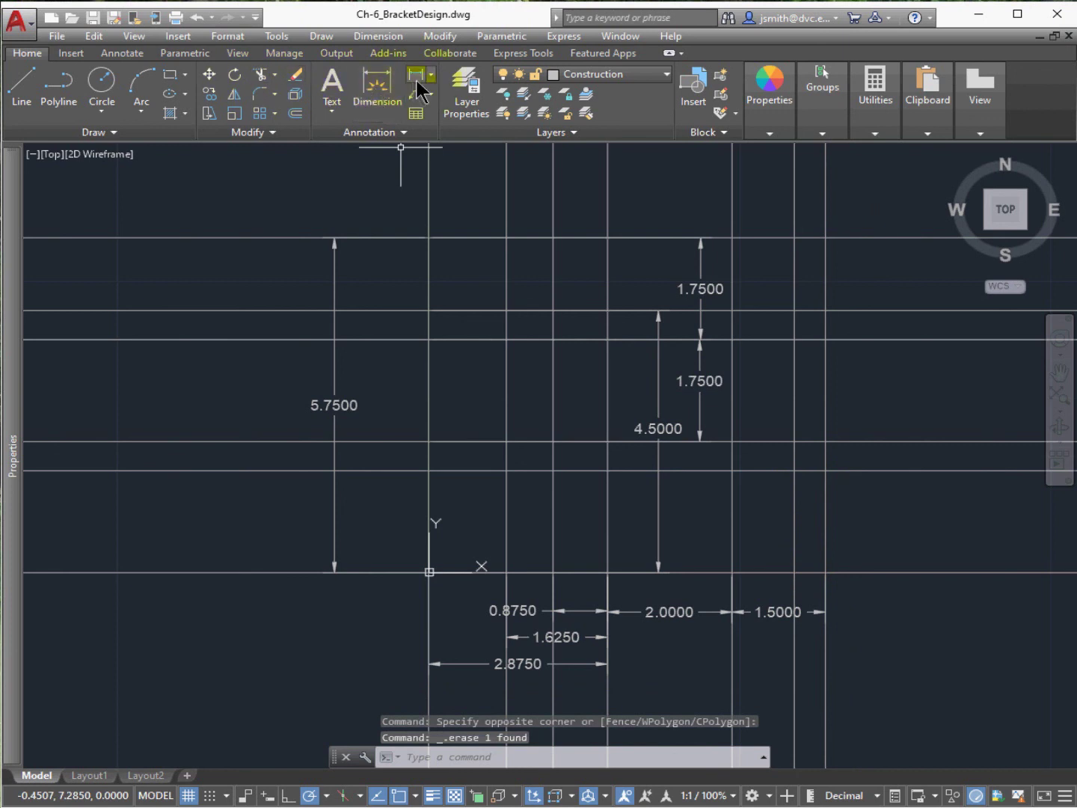
- Dimension the horizontal gap between the new offset line and the side view's outer vertical line, just below the baseline above the 1.5000 dimension
{"action": "left_click", "coordinate": [382, 72]}
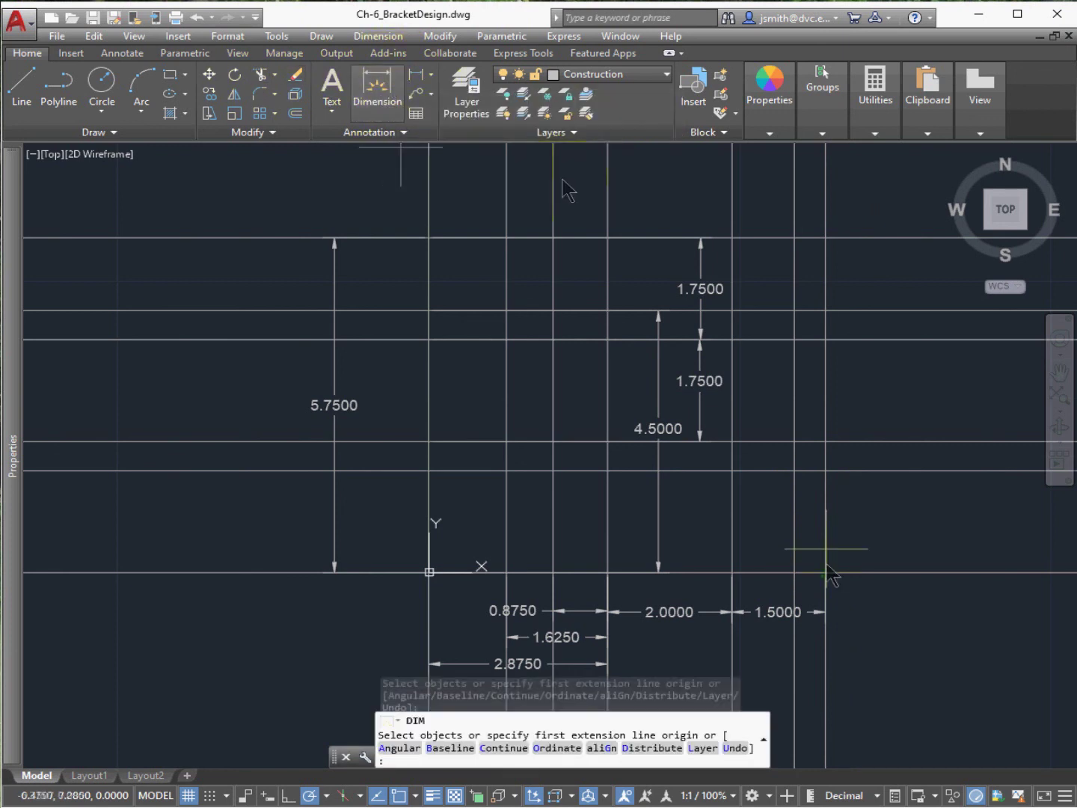
{"action": "key", "text": "Return"}
{"action": "left_click", "coordinate": [795, 572]}
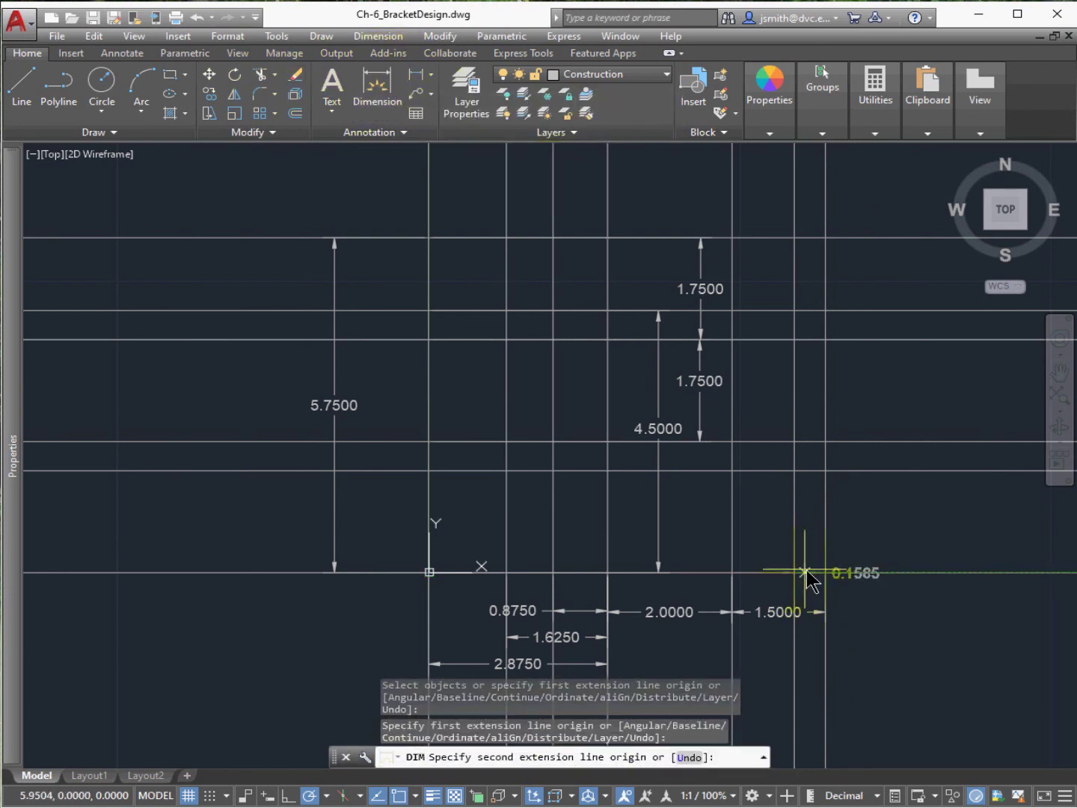
{"action": "left_click", "coordinate": [825, 573]}
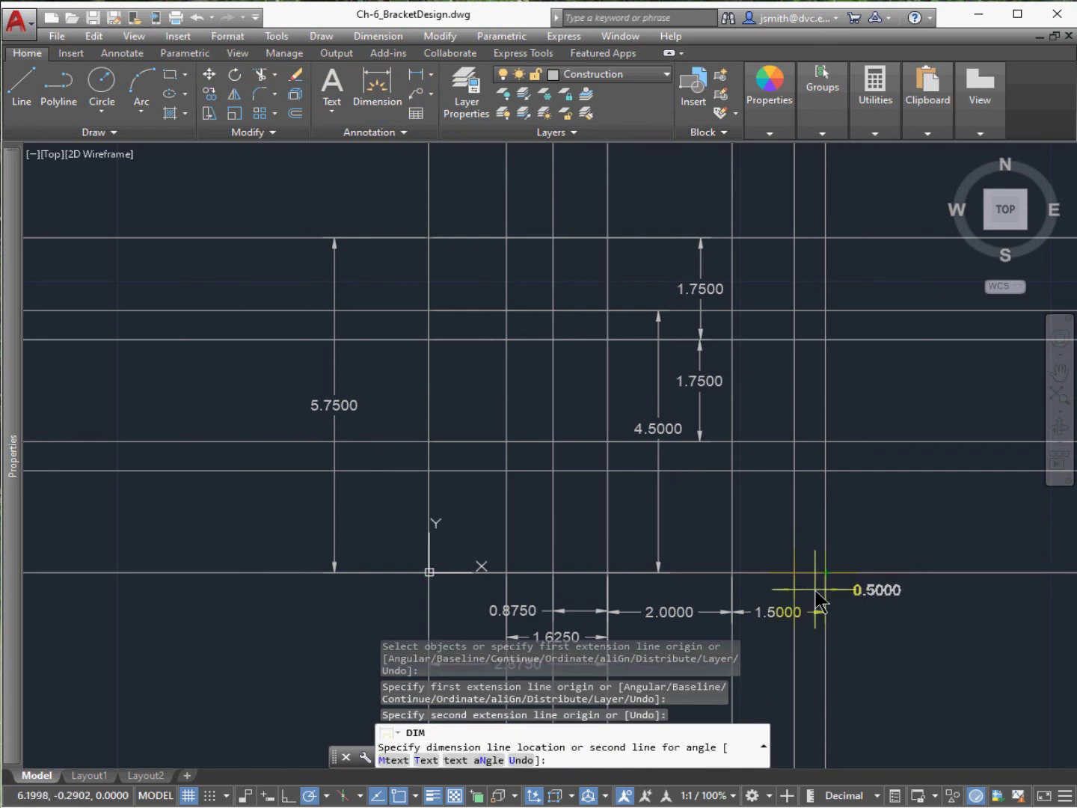
{"action": "left_click", "coordinate": [817, 590]}
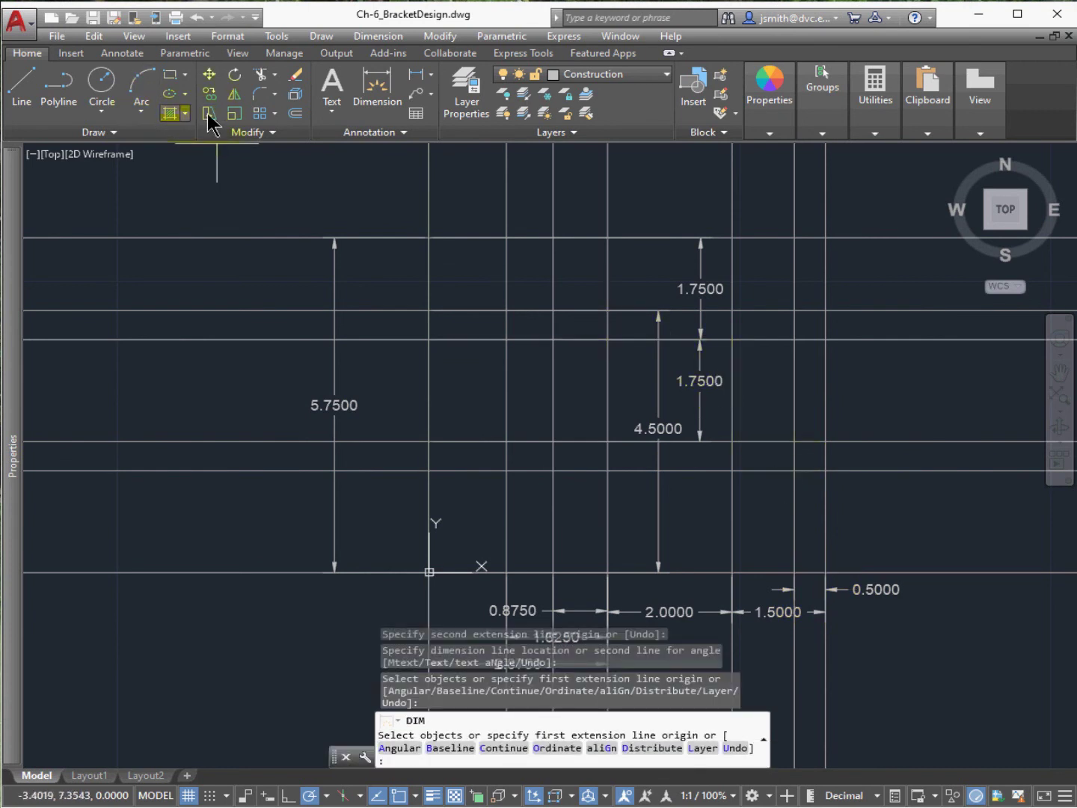
- Offset the horizontal baseline construction line 1 unit upward
{"action": "left_click", "coordinate": [295, 114]}
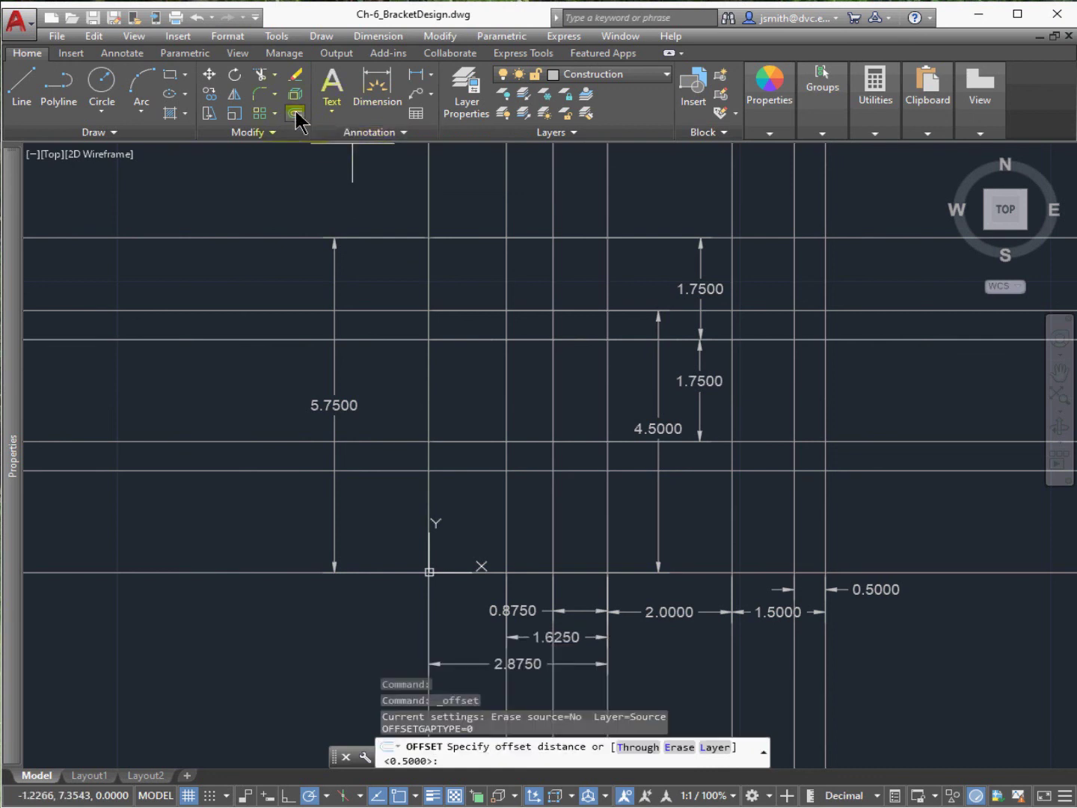
{"action": "key", "text": "Escape"}
{"action": "left_click", "coordinate": [296, 113]}
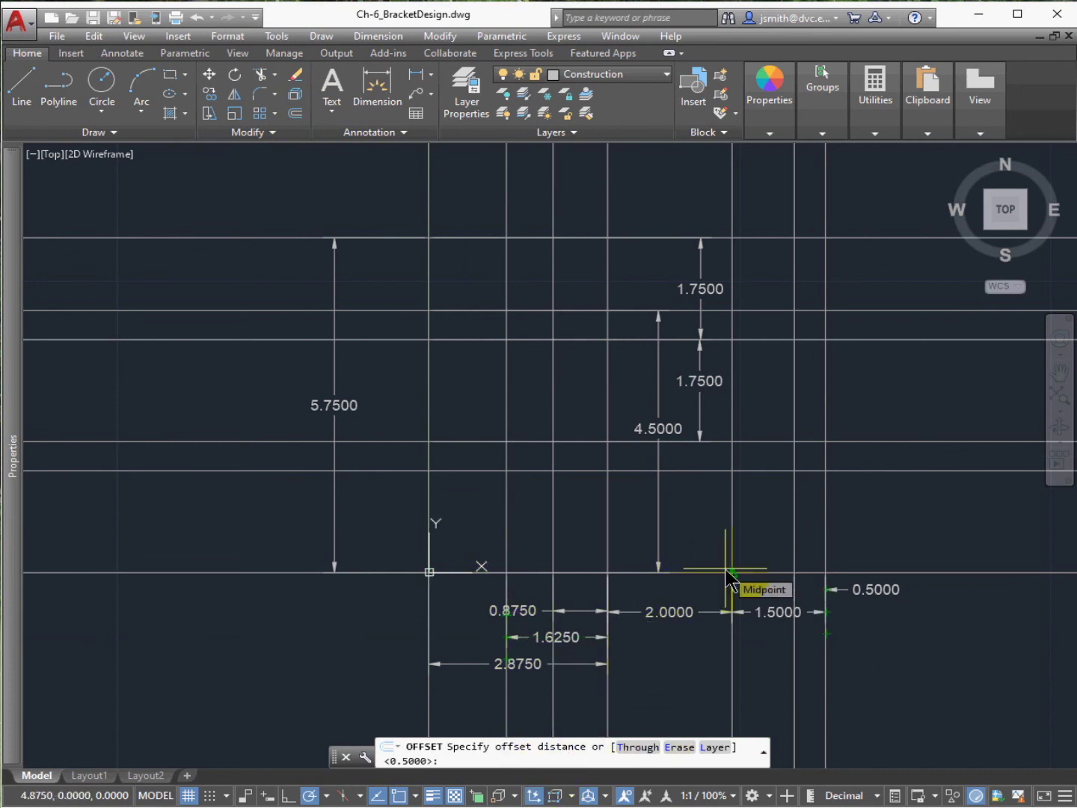
{"action": "type", "text": "1"}
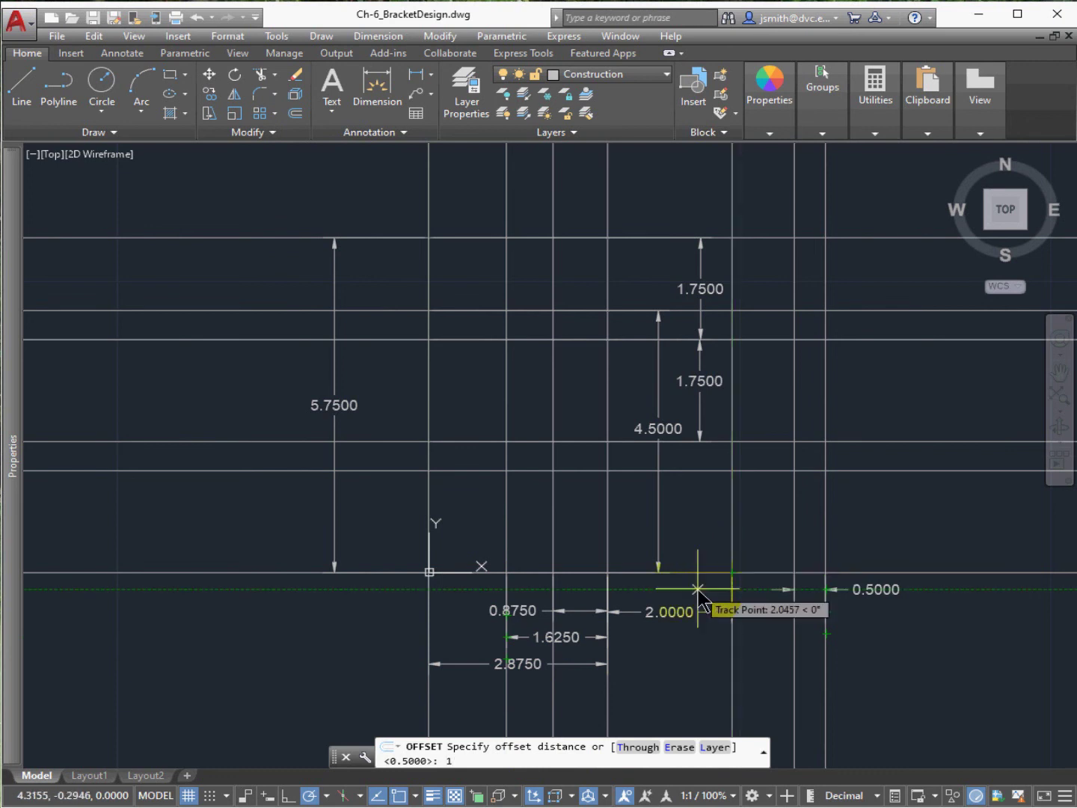
{"action": "key", "text": "Return"}
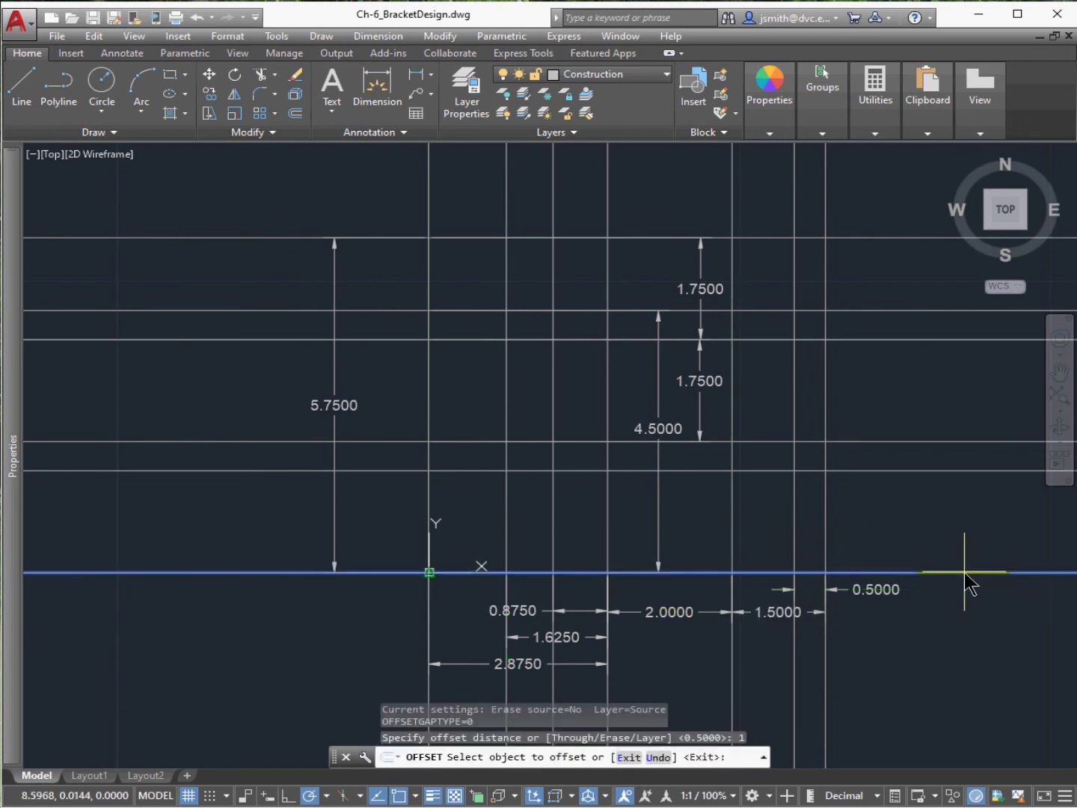
{"action": "left_click", "coordinate": [961, 574]}
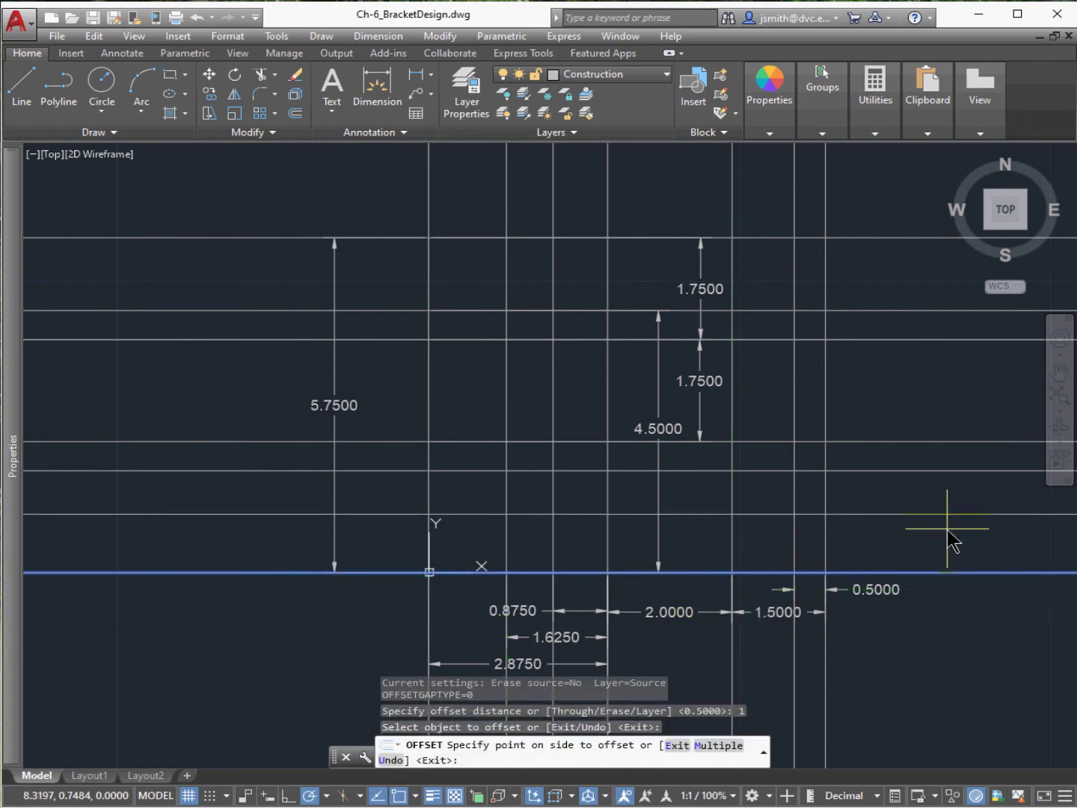
{"action": "left_click", "coordinate": [947, 532]}
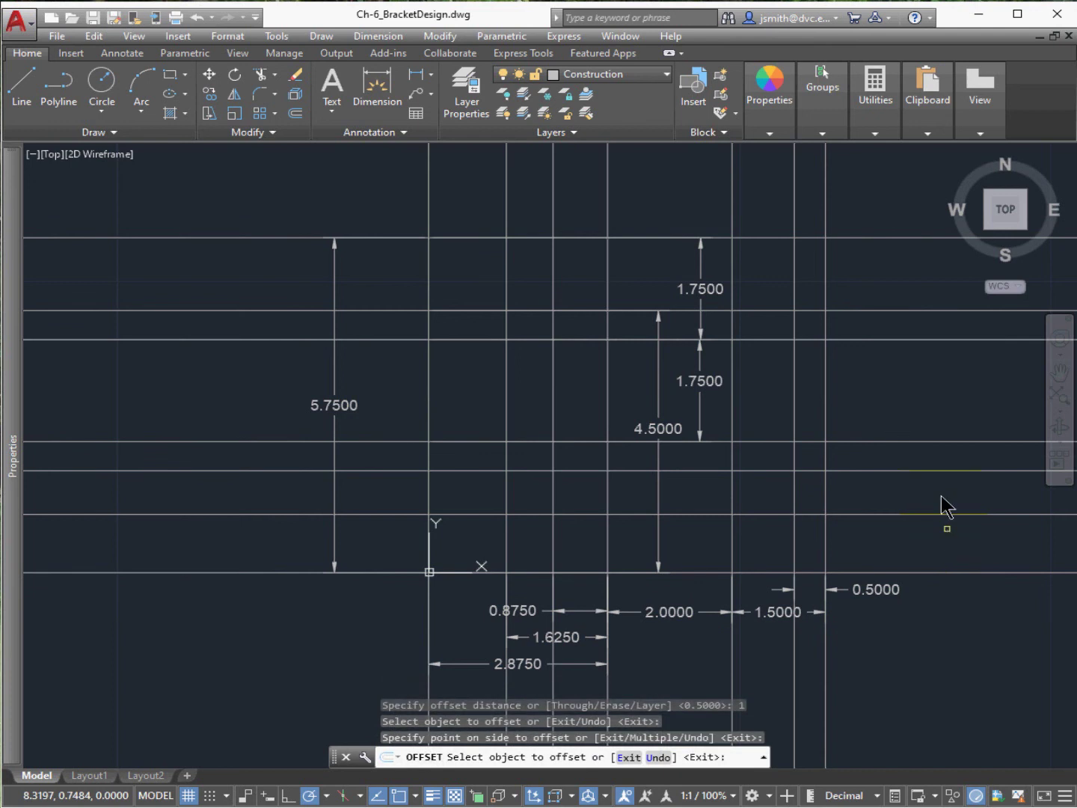
- Dimension the vertical distance from the new horizontal line to the baseline, placing it outside the side view's outer vertical line
{"action": "left_click", "coordinate": [390, 85]}
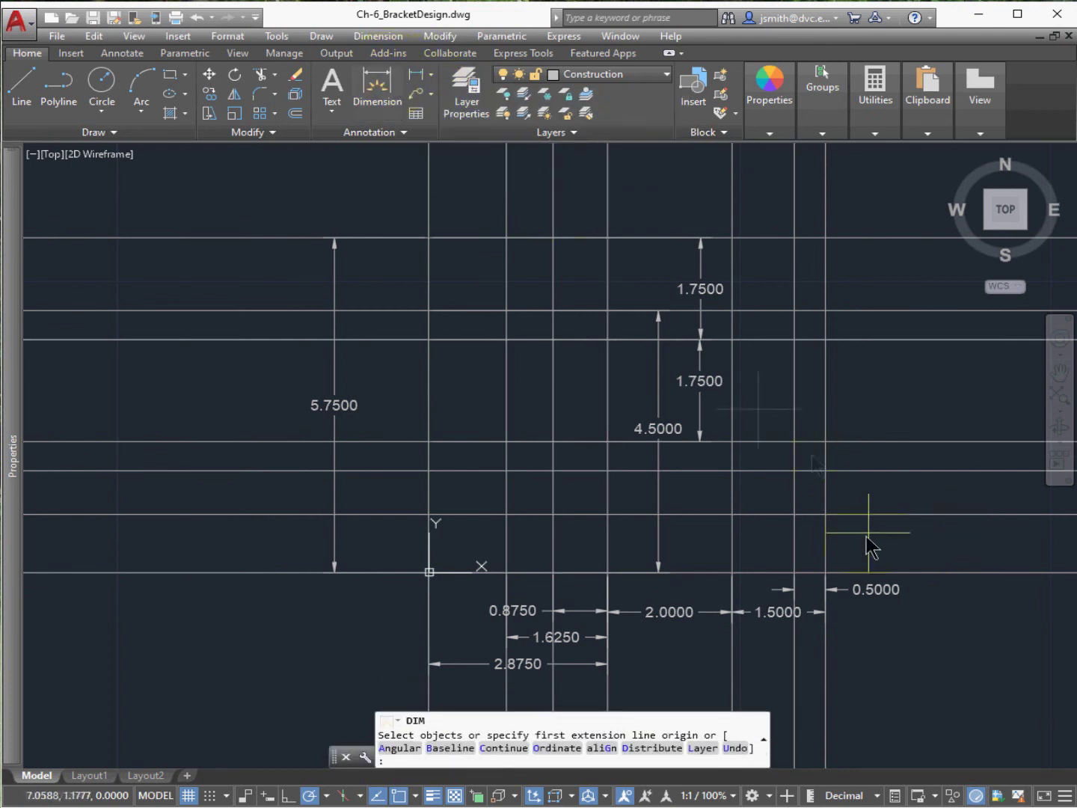
{"action": "left_click", "coordinate": [825, 514]}
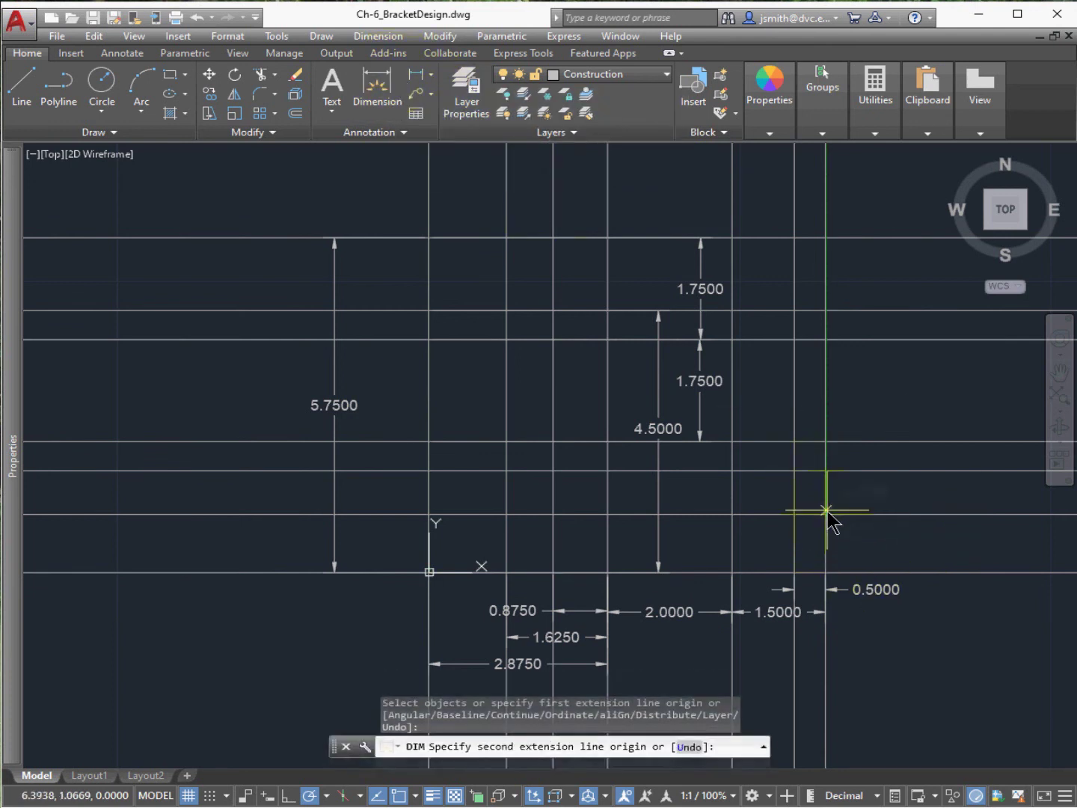
{"action": "left_click", "coordinate": [825, 573]}
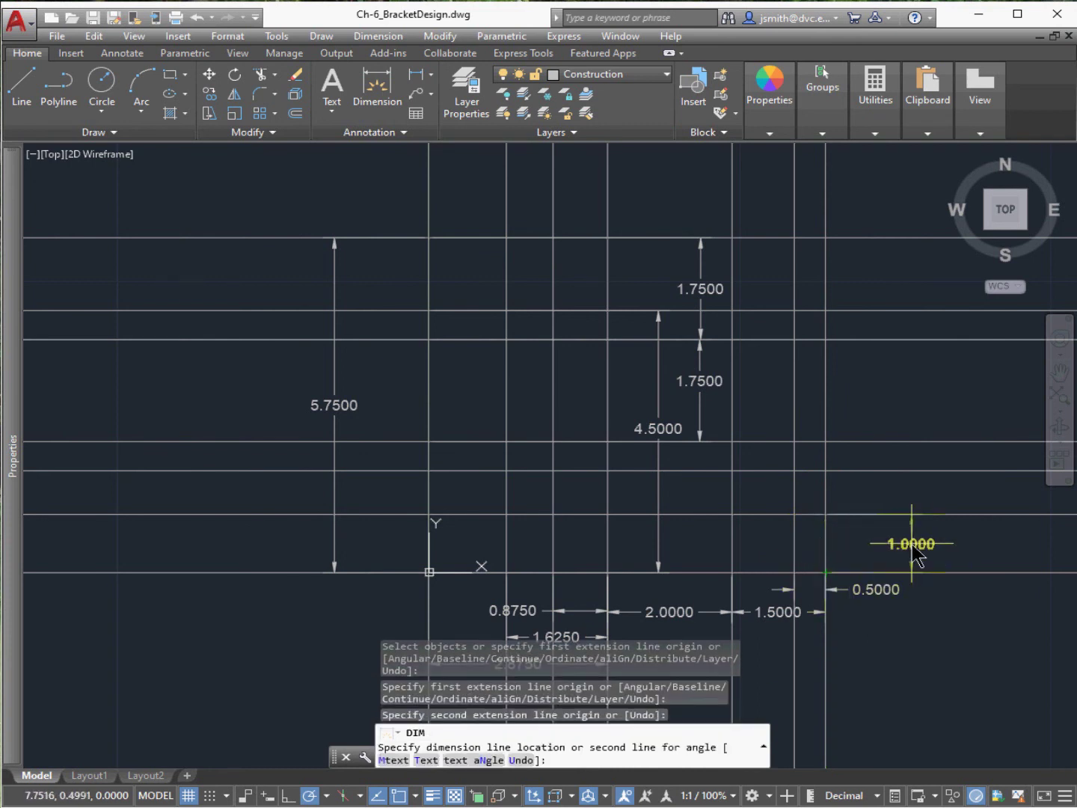
{"action": "left_click", "coordinate": [895, 537]}
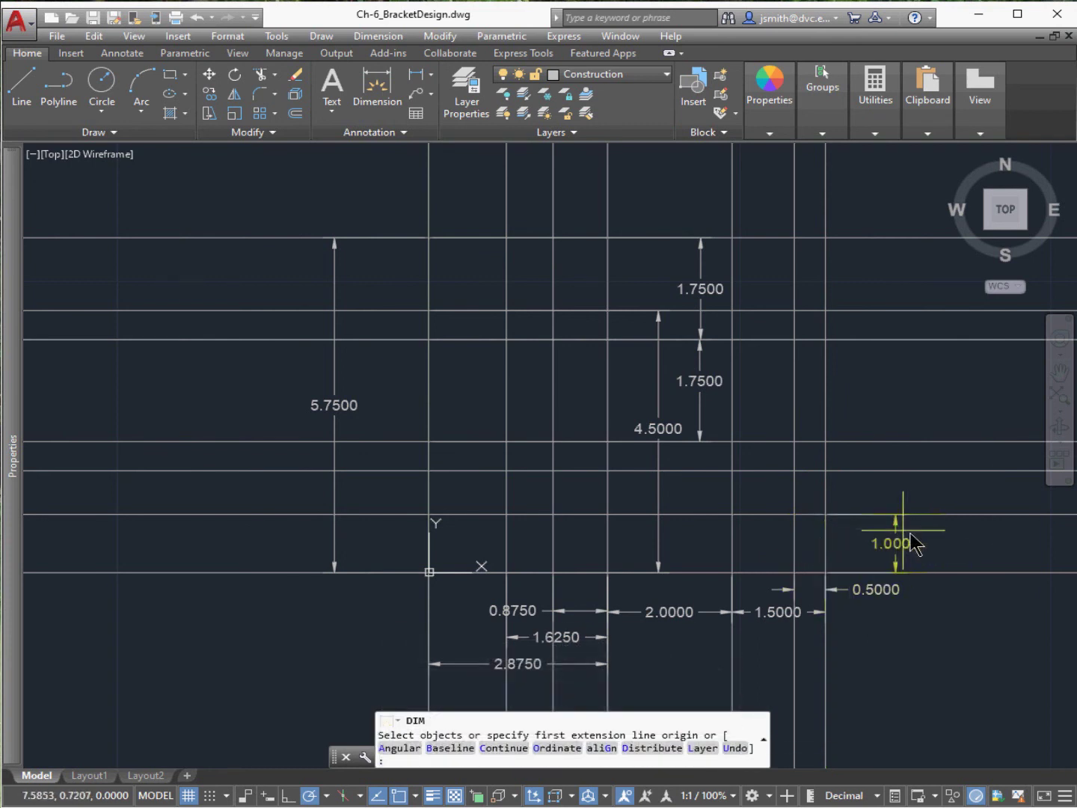
{"action": "key", "text": "Escape"}
{"action": "key", "text": "Escape"}
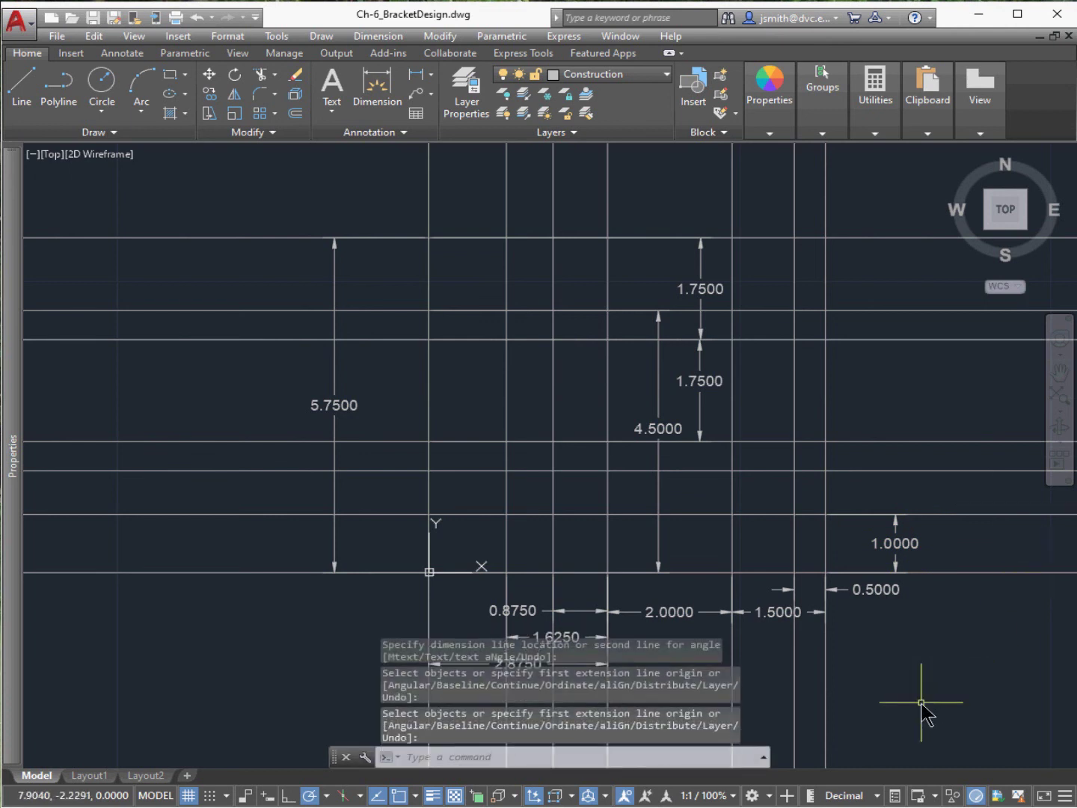